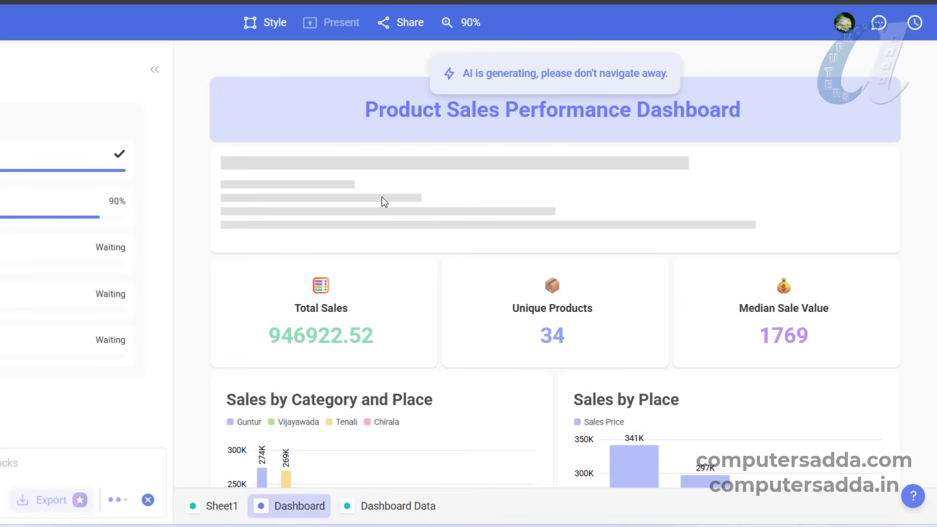
pyautogui.scroll(-2, 381, 197)
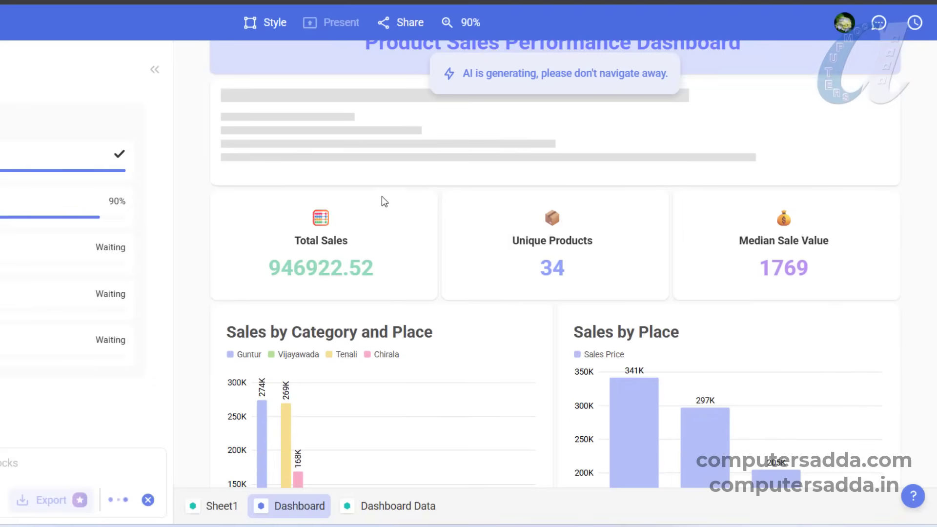
pyautogui.scroll(-5, 382, 196)
pyautogui.scroll(-2, 386, 210)
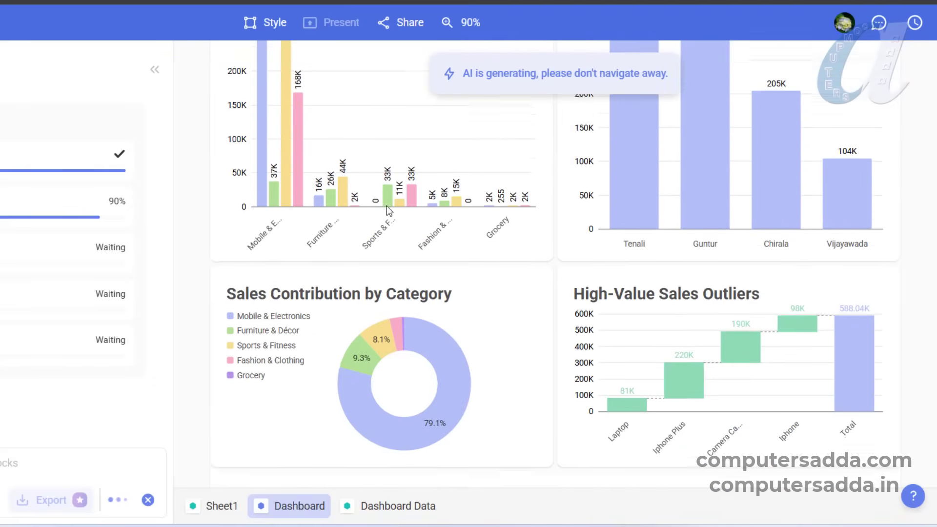
pyautogui.scroll(5, 387, 211)
pyautogui.scroll(-3, 388, 212)
pyautogui.scroll(-10, 389, 213)
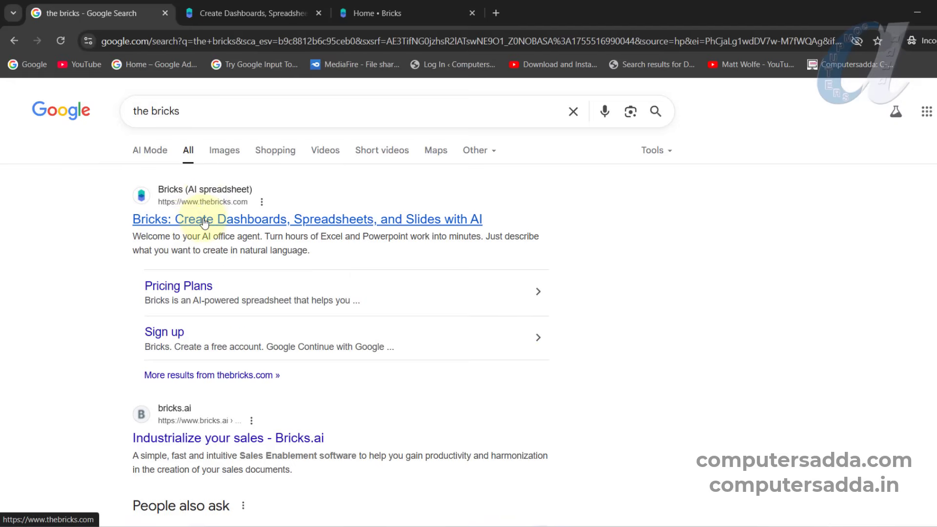
# - Open the Bricks website from the search results and start a new Dashboard & Report
pyautogui.click(204, 222)
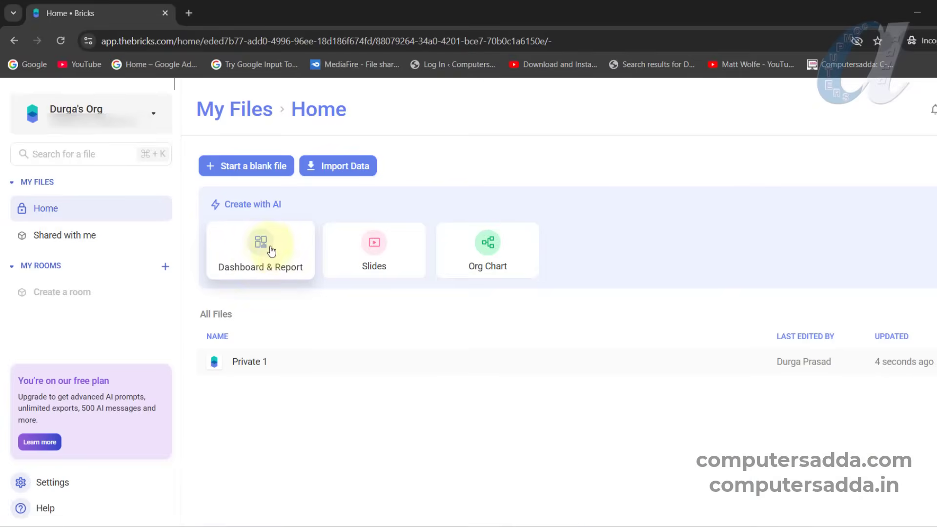
pyautogui.click(263, 249)
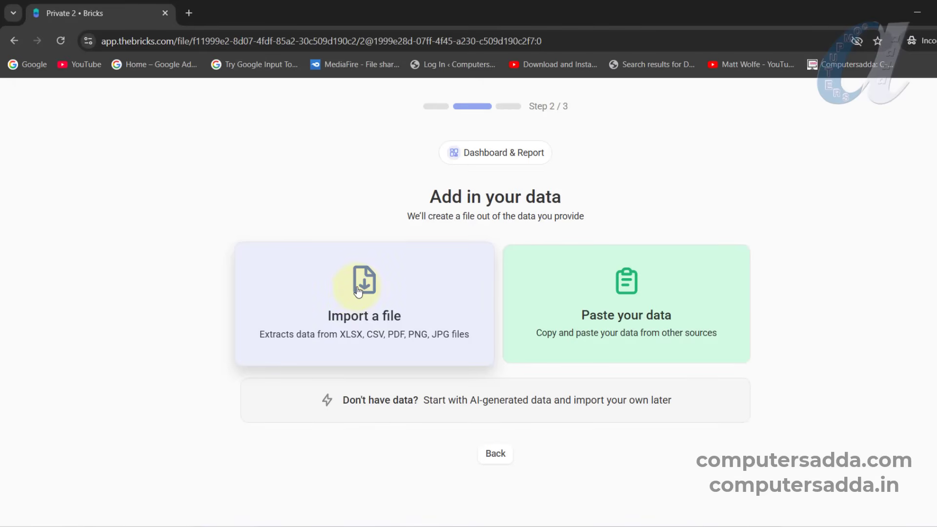
# - Import the Products Sales Report workbook from the D: drive as the dashboard's data source
pyautogui.click(359, 291)
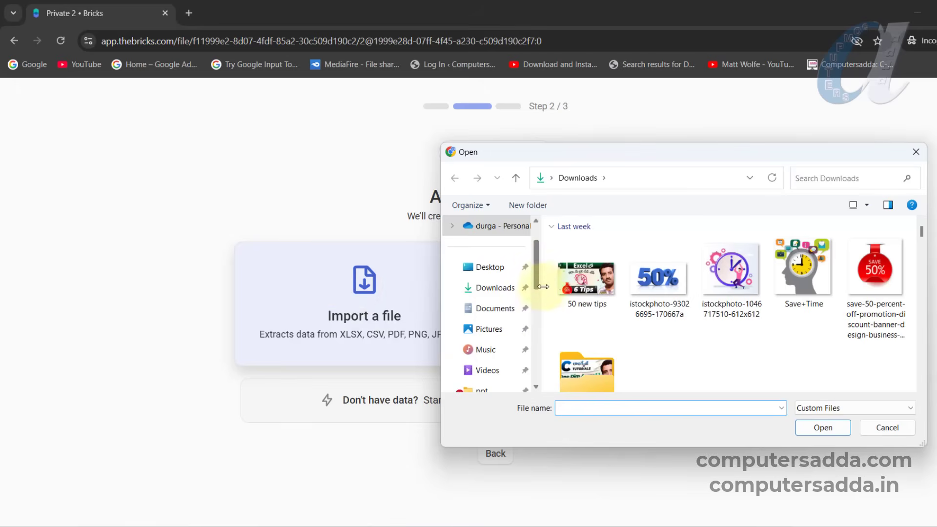
pyautogui.moveTo(541, 270); pyautogui.dragTo(536, 356)
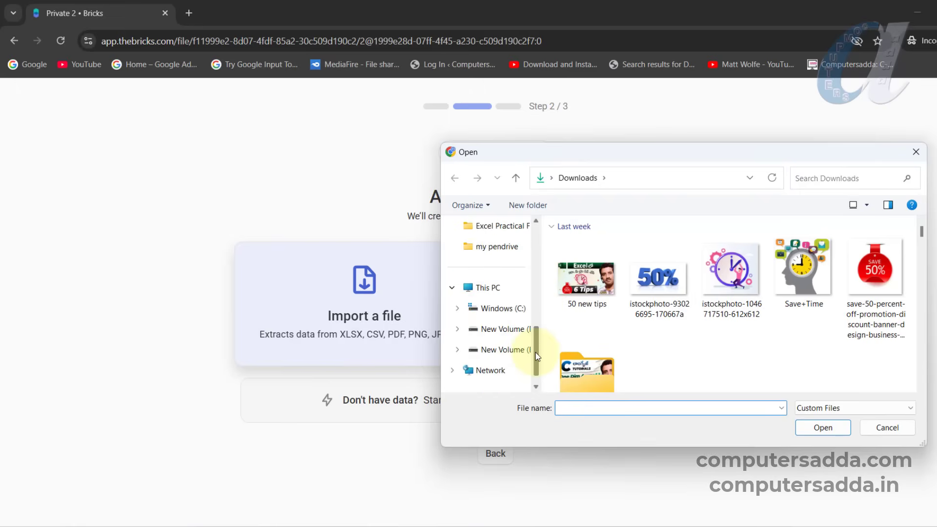
pyautogui.click(515, 332)
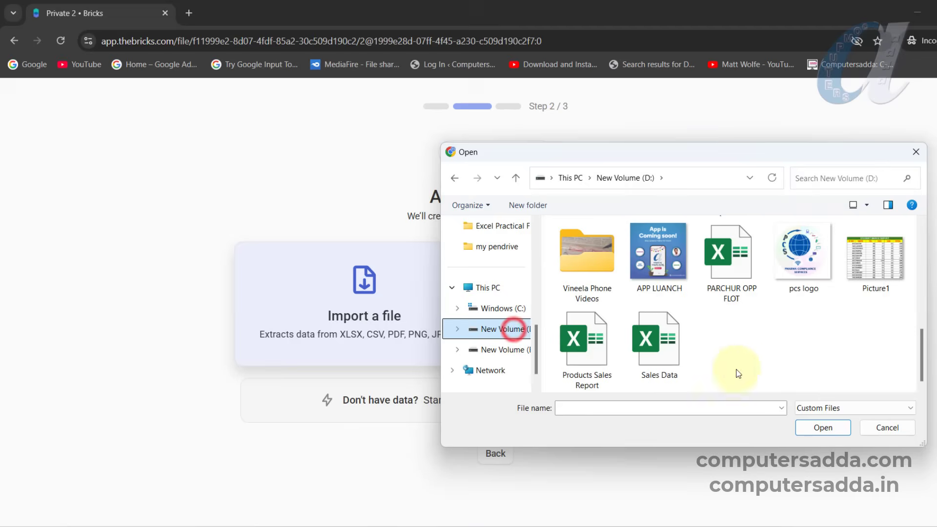
pyautogui.click(587, 366)
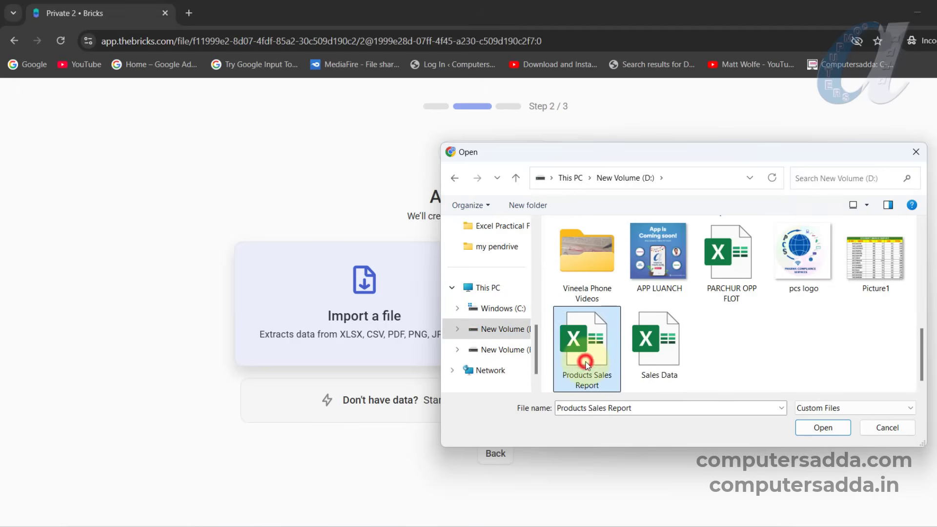
pyautogui.click(824, 428)
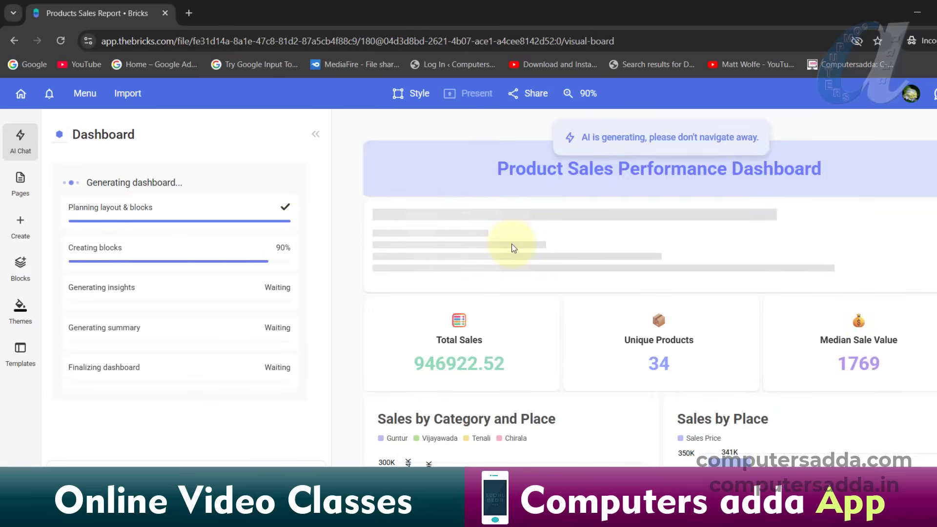
# - Examine the generated dashboard's overview, sales charts, key insights and category sales summary
pyautogui.scroll(-3, 514, 248)
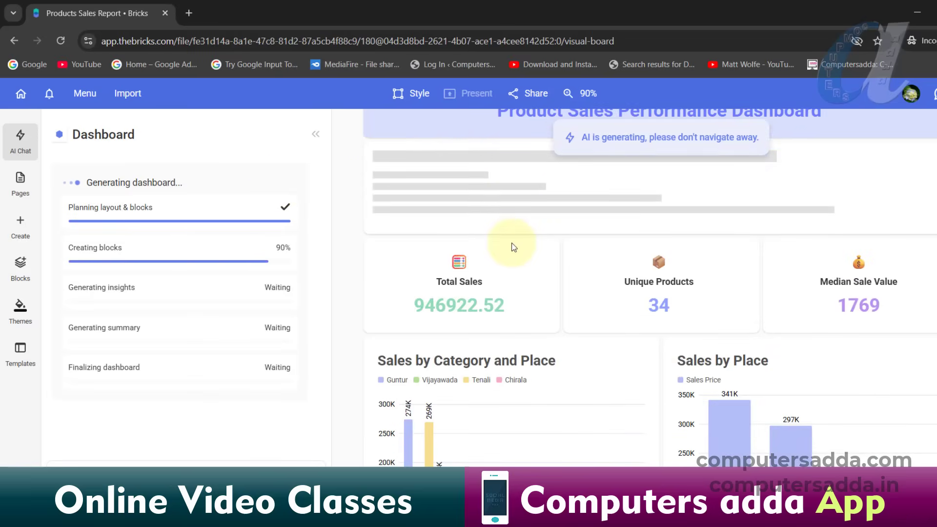
pyautogui.scroll(-5, 514, 247)
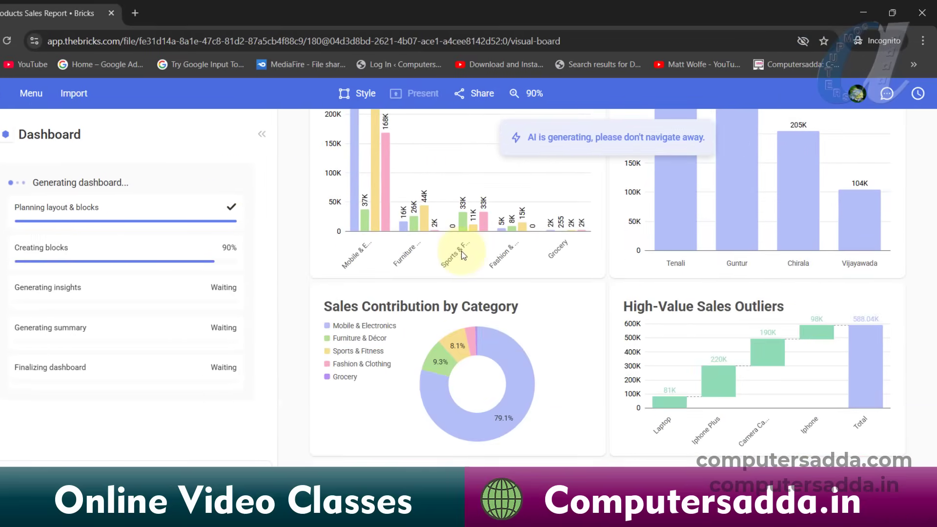
pyautogui.scroll(5, 517, 255)
pyautogui.scroll(-2, 464, 256)
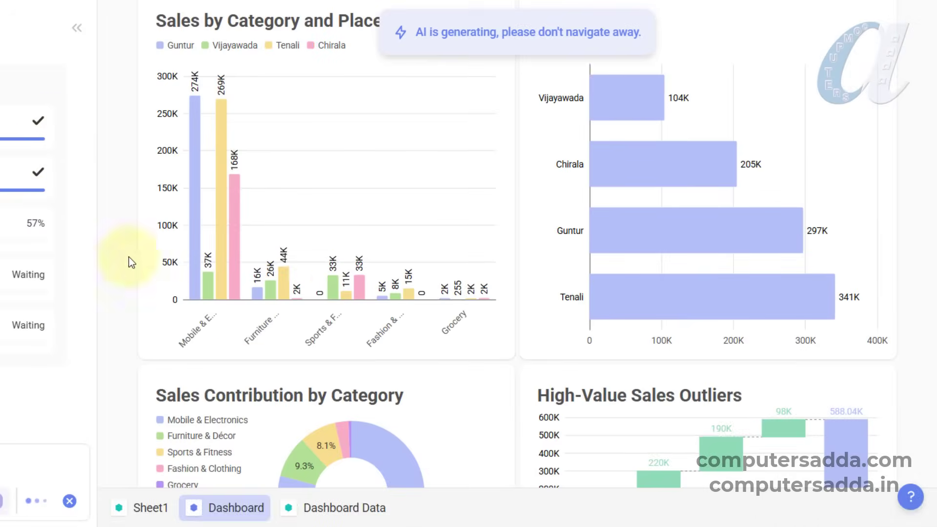
pyautogui.scroll(-10, 351, 259)
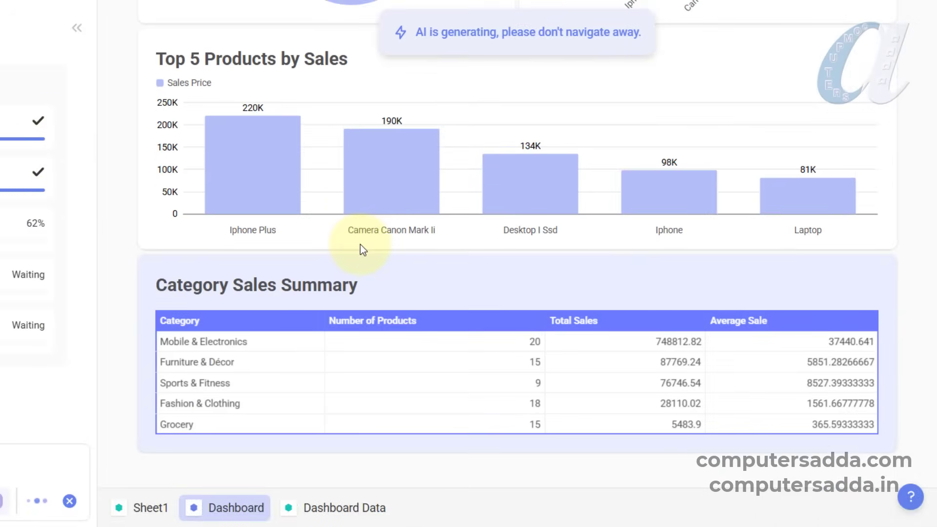
pyautogui.scroll(-12, 459, 187)
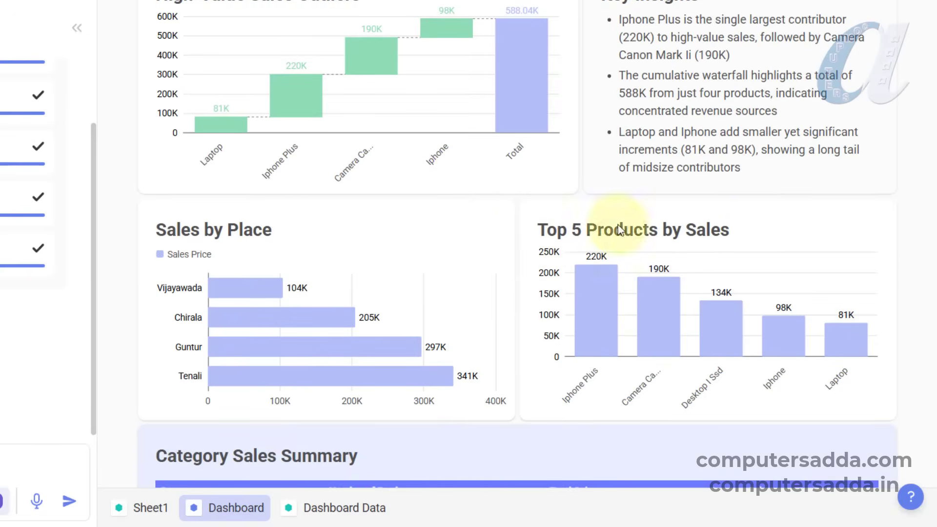
pyautogui.scroll(10, 391, 251)
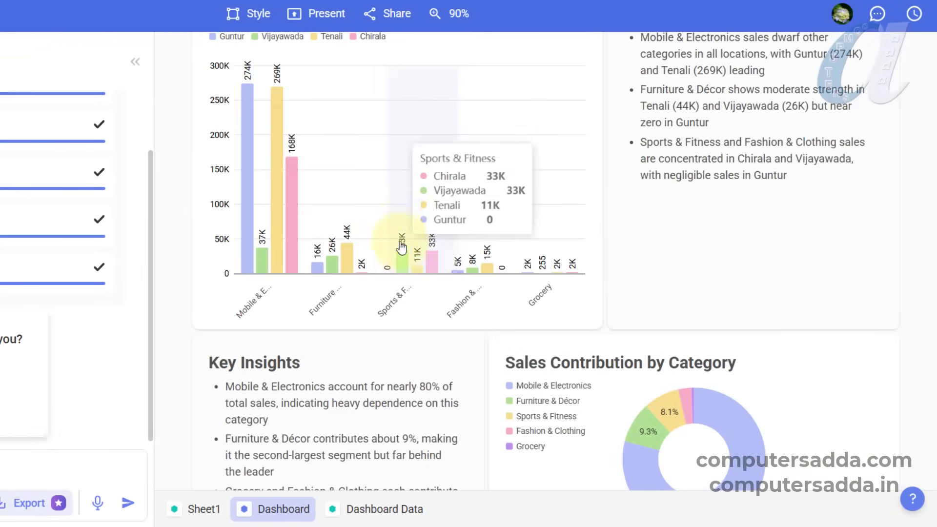
pyautogui.scroll(4, 459, 293)
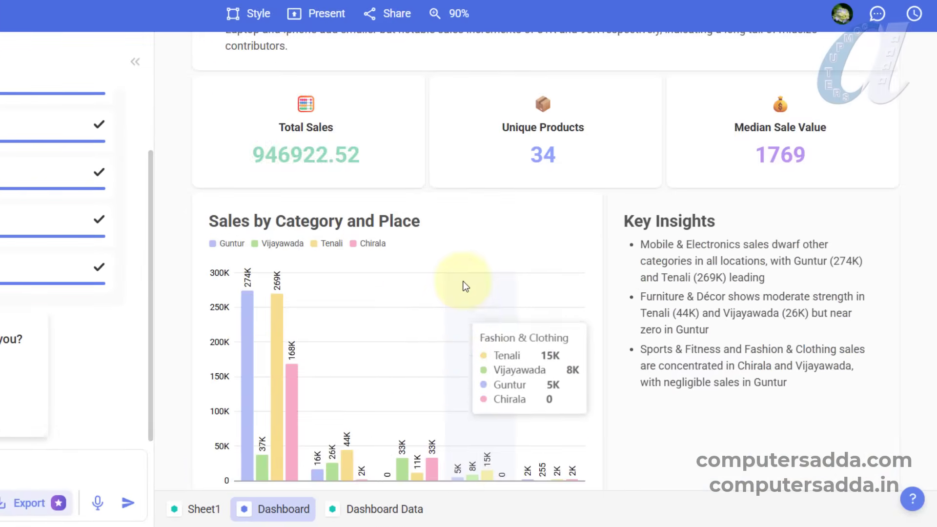
pyautogui.scroll(4, 464, 282)
pyautogui.scroll(-4, 463, 281)
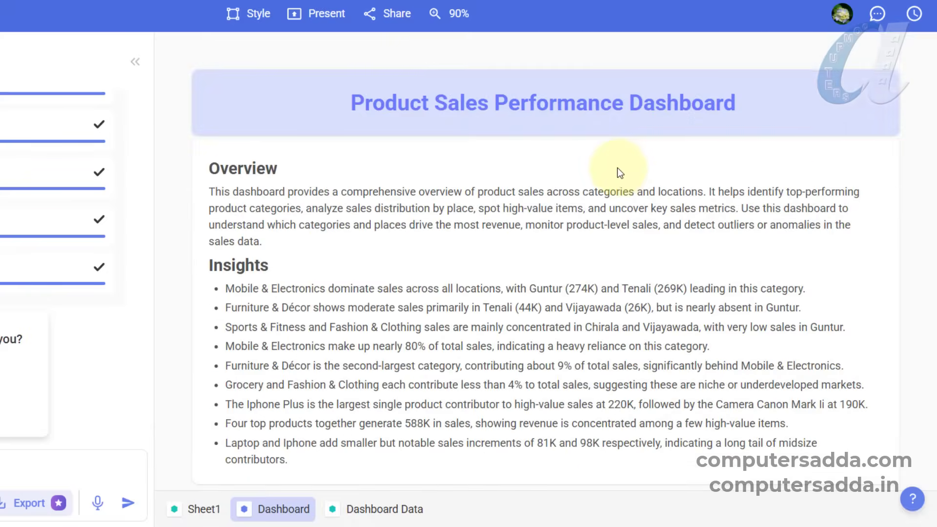
pyautogui.scroll(-4, 618, 157)
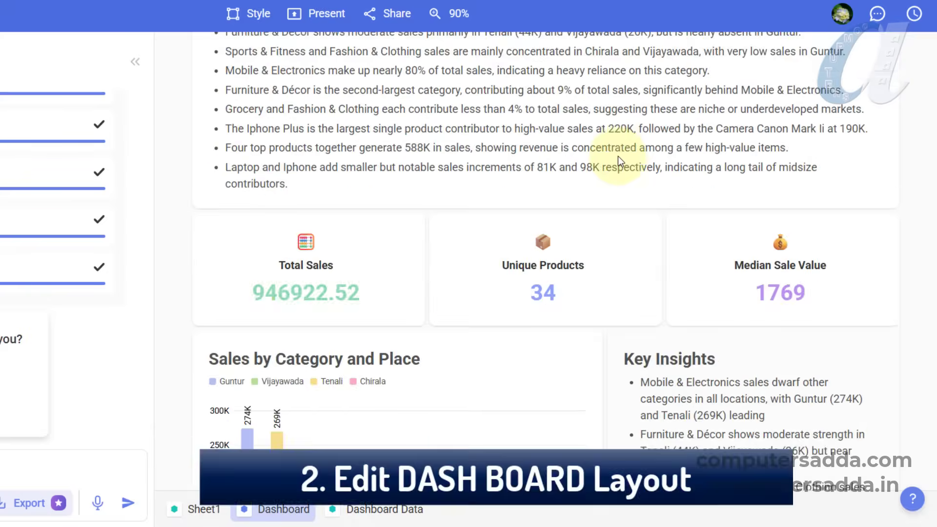
pyautogui.scroll(-14, 618, 156)
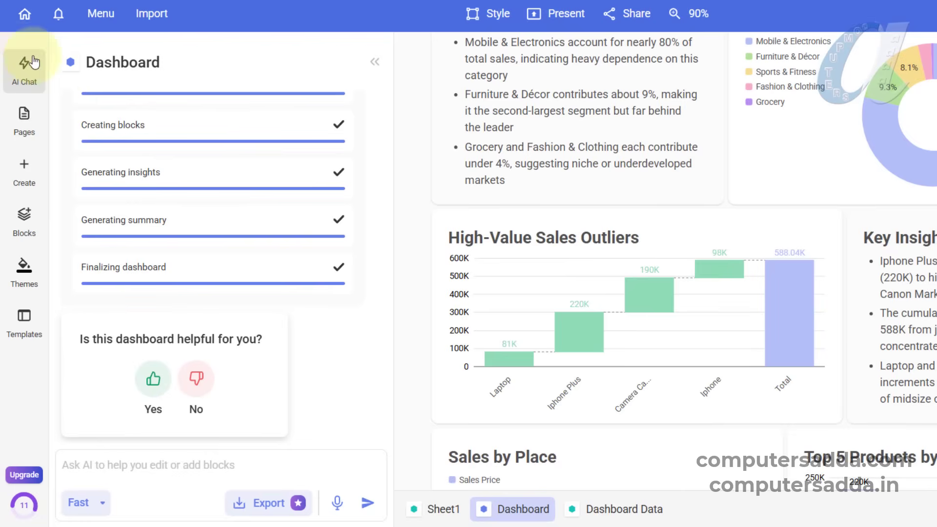
# - Show the report's pages and open Sheet1 with the source data
pyautogui.click(21, 120)
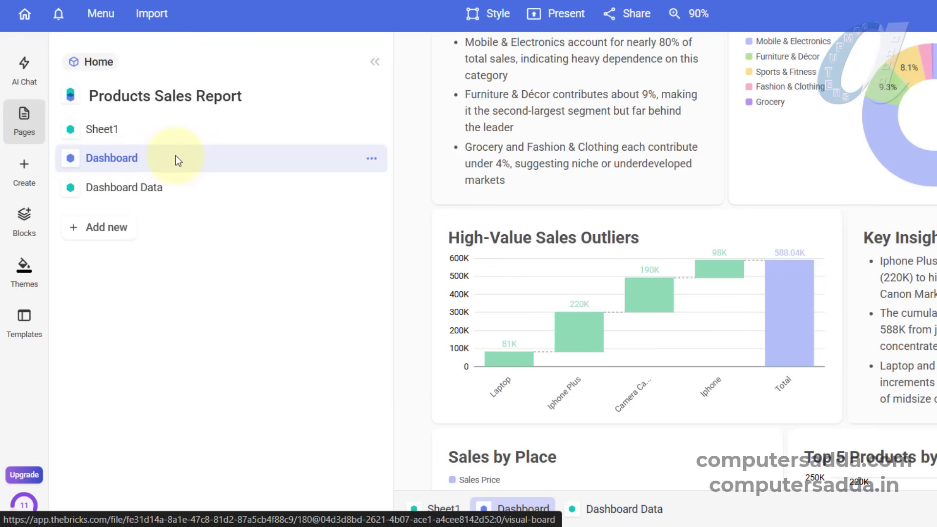
pyautogui.click(106, 129)
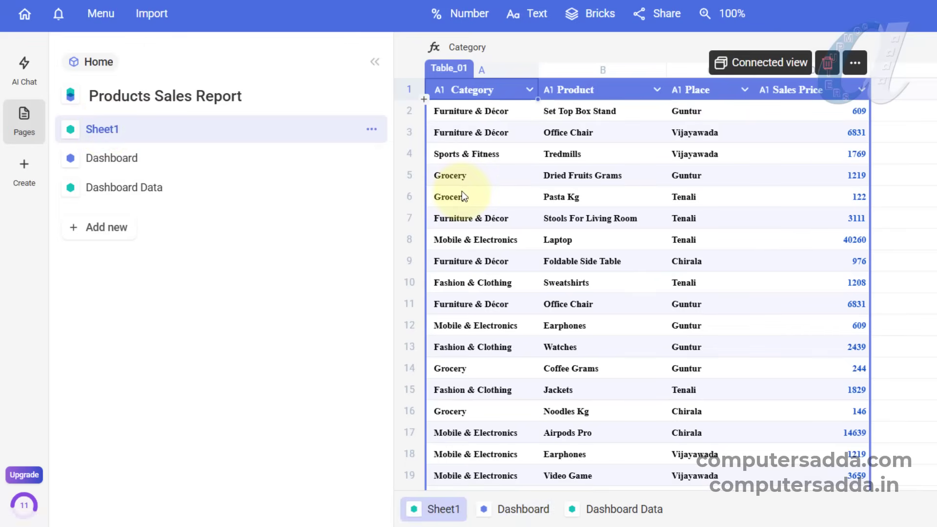
pyautogui.click(117, 129)
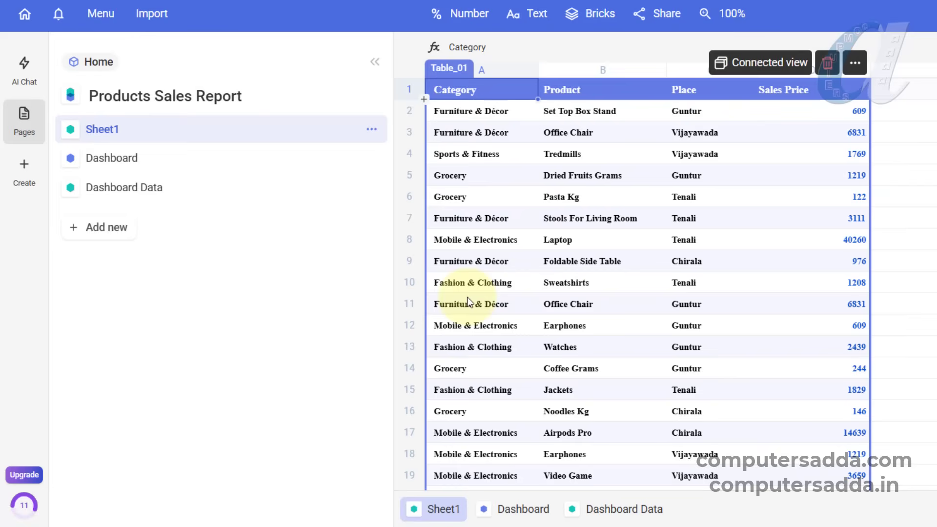
# - Change row 6 of Sheet1 to category Computer Courses, product Ms-Office and sales price 1500
pyautogui.click(466, 198)
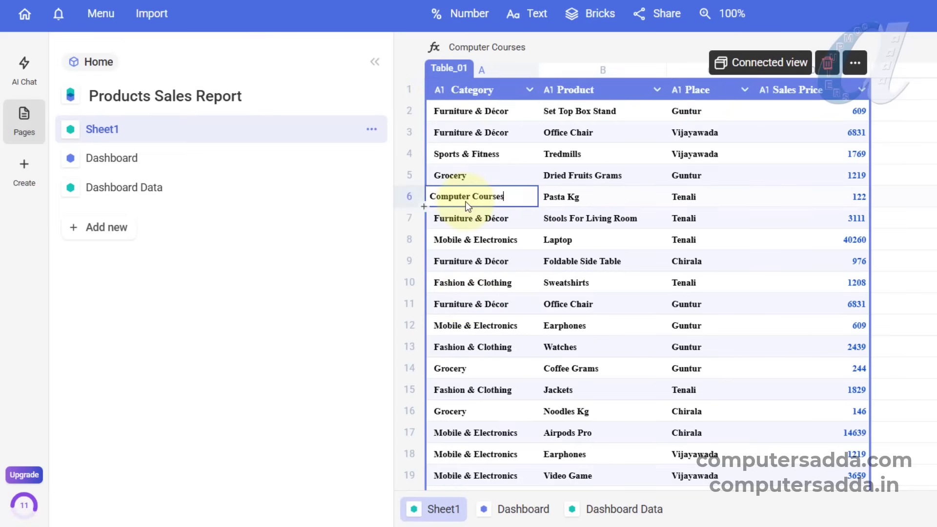
pyautogui.click(571, 198)
pyautogui.write('Ms-Office')
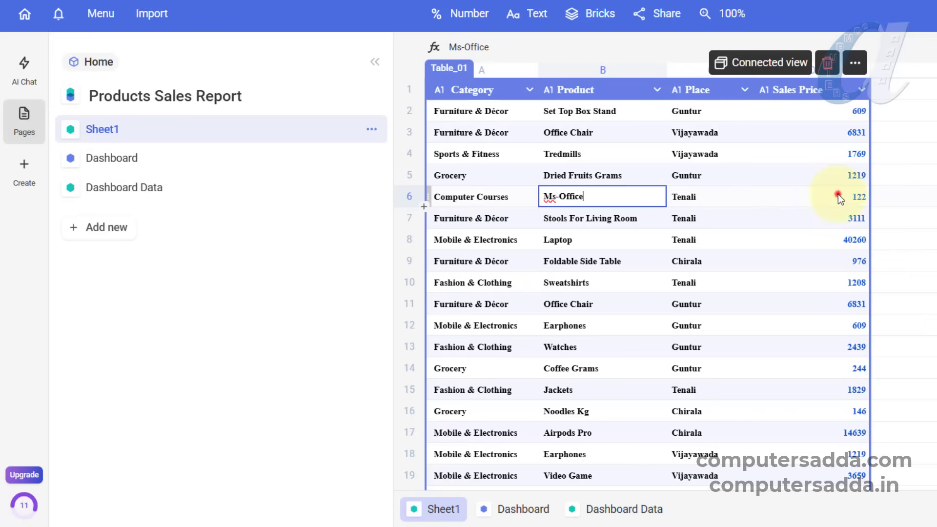
pyautogui.click(839, 194)
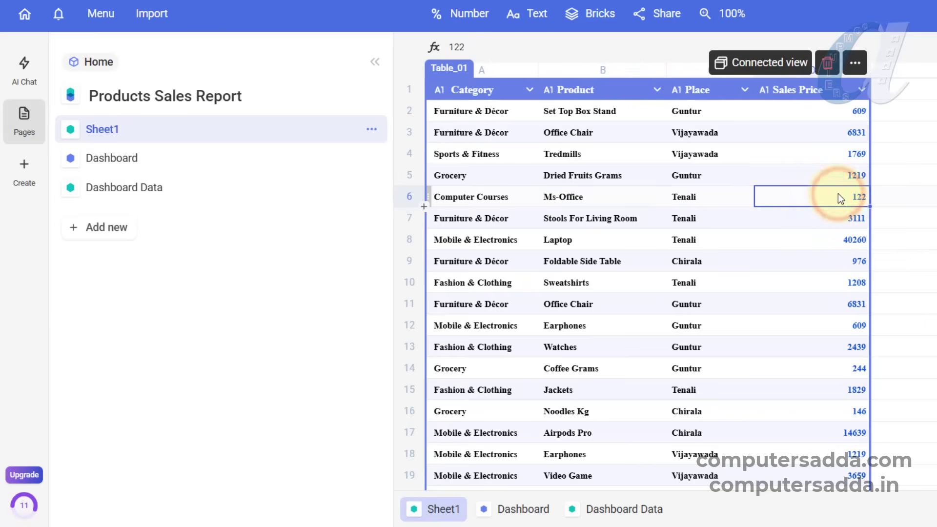
pyautogui.write('1500')
pyautogui.press('Return')
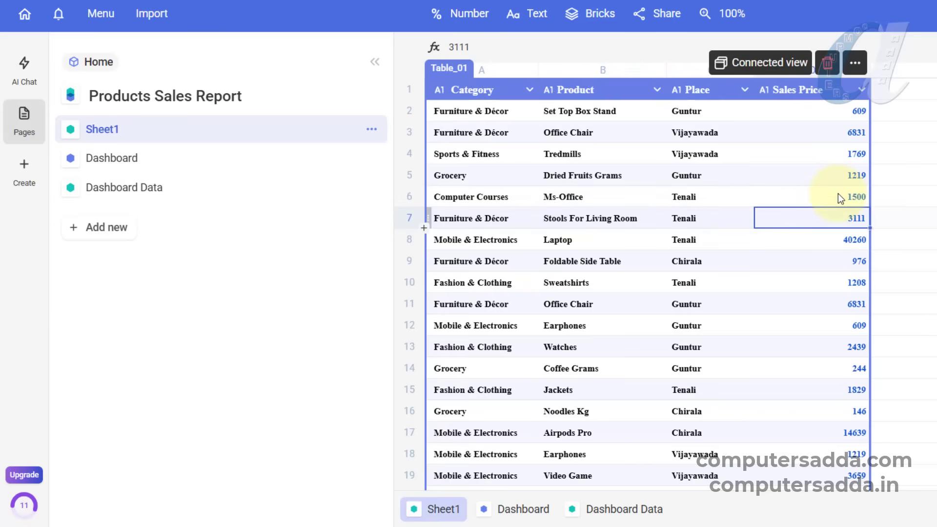
# - Return to the Dashboard page and check the category, place and product charts for the edited row's data
pyautogui.click(128, 157)
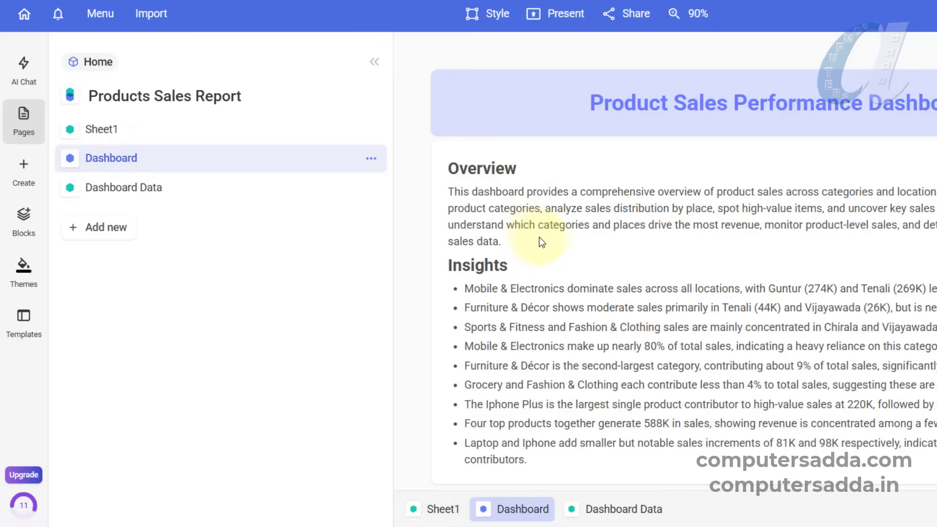
pyautogui.scroll(-10, 542, 243)
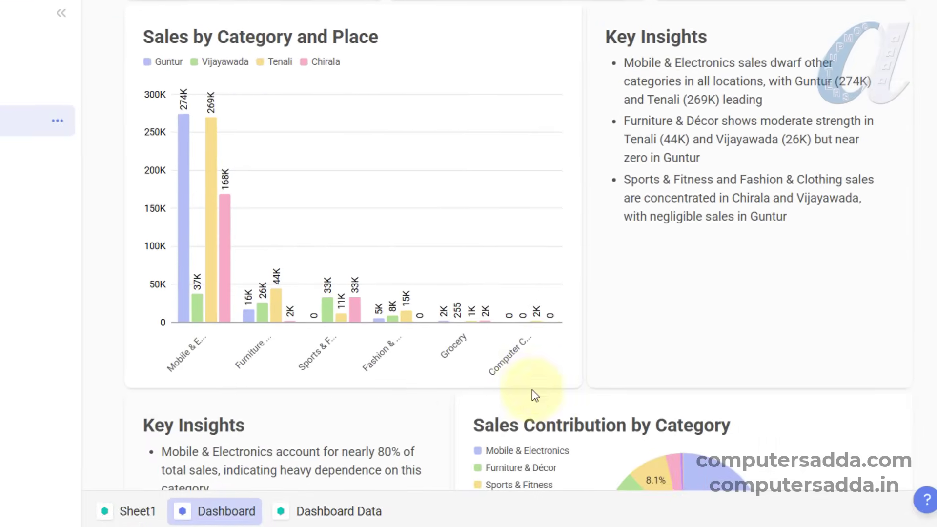
pyautogui.scroll(-6, 495, 367)
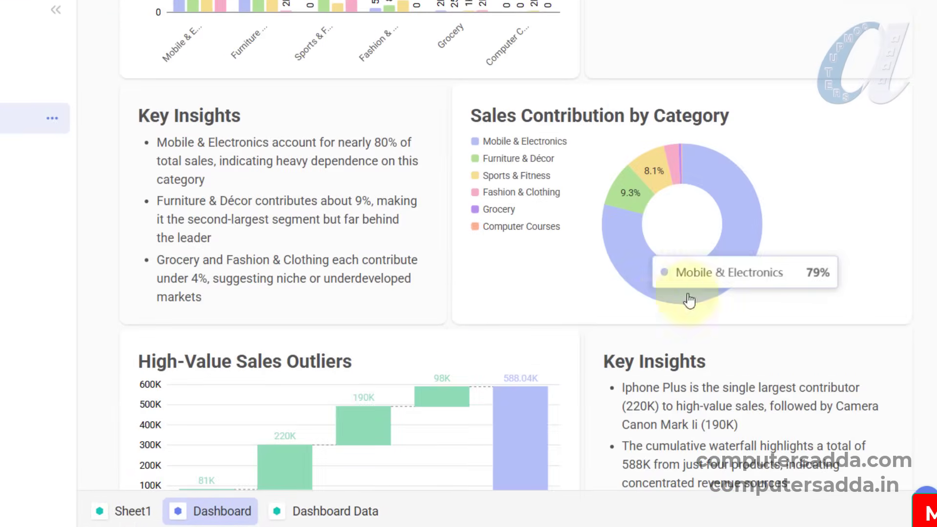
pyautogui.scroll(-18, 374, 368)
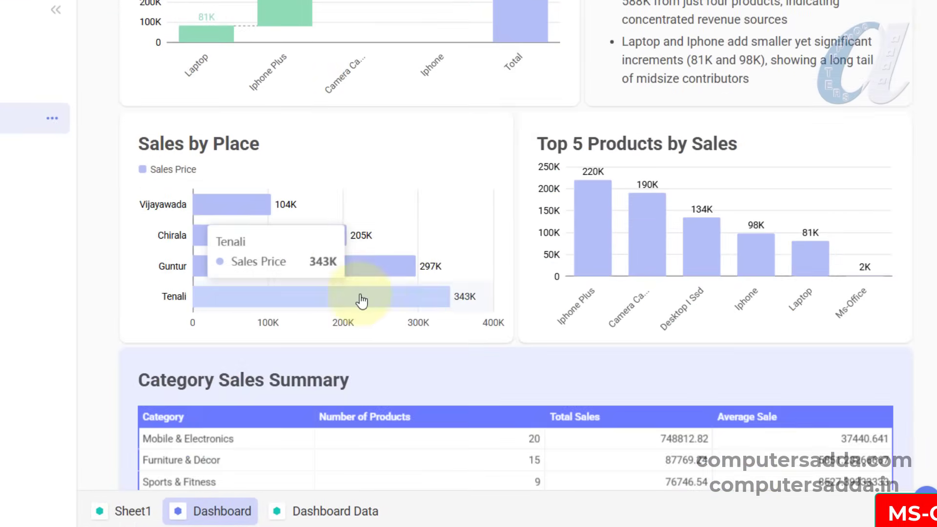
pyautogui.scroll(2, 410, 294)
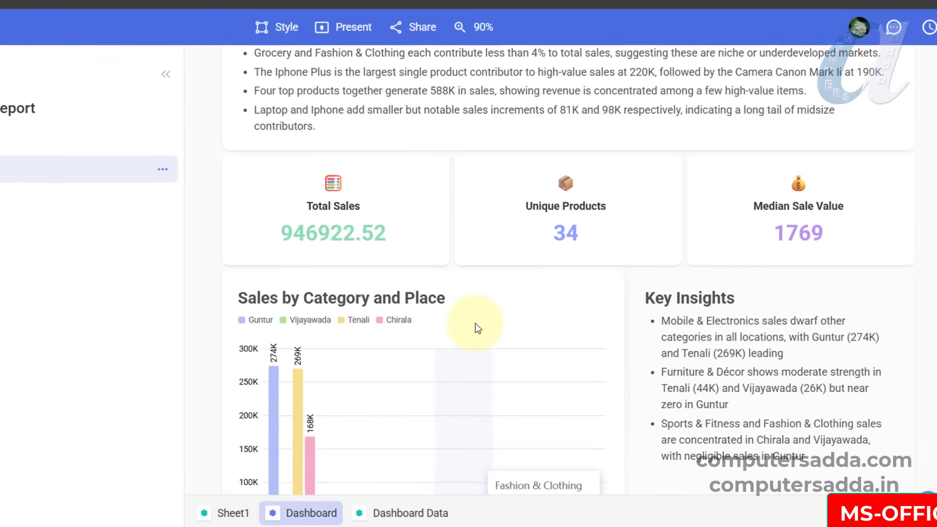
pyautogui.scroll(1, 466, 227)
pyautogui.scroll(-4, 466, 232)
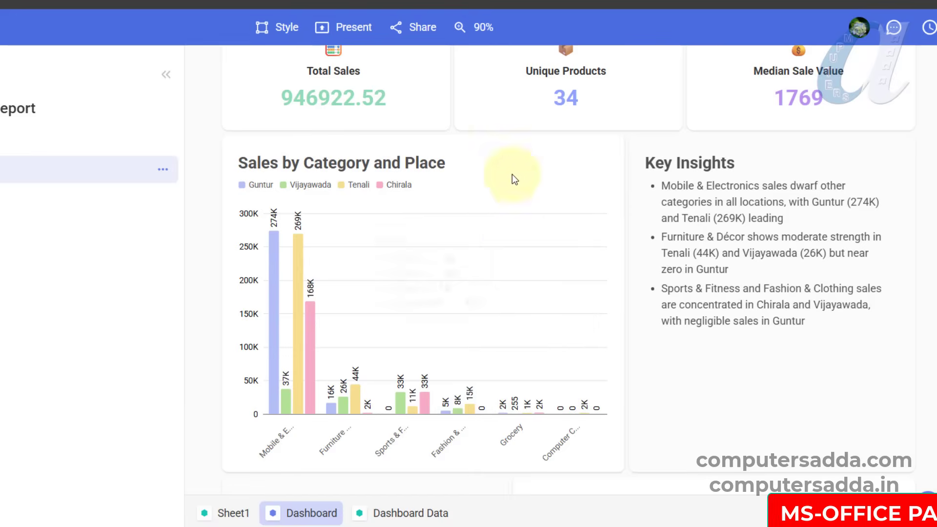
# - Select the Sales by Category and Place chart and try to adjust its width
pyautogui.click(589, 155)
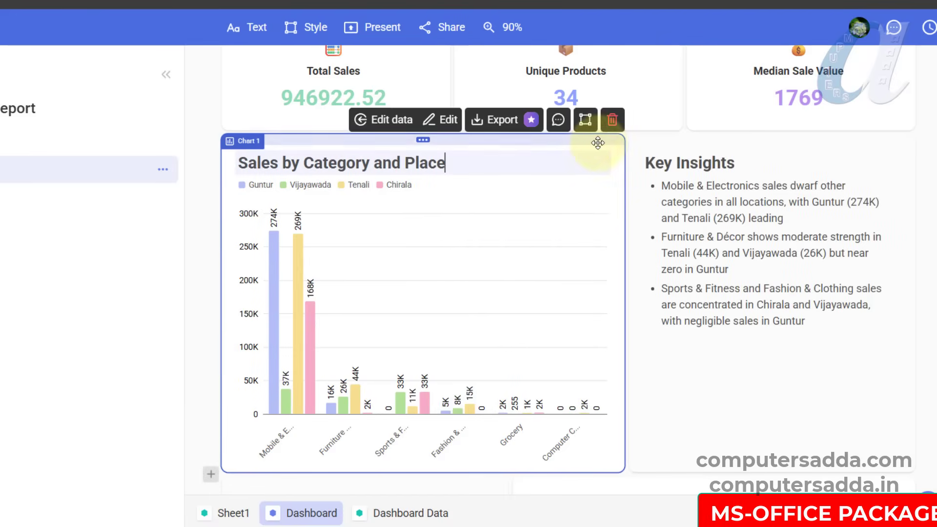
pyautogui.click(604, 157)
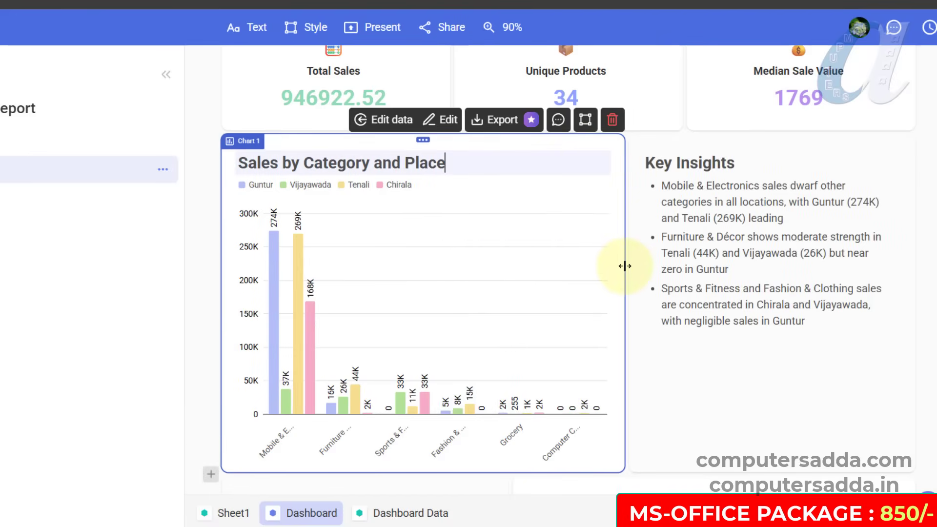
pyautogui.moveTo(625, 266)
pyautogui.mouseDown()
pyautogui.moveTo(926, 268)
pyautogui.moveTo(517, 272)
pyautogui.moveTo(626, 271)
pyautogui.mouseUp()
# - Delete the Key Insights text beside the Sales by Category and Place chart and widen the chart to fill the whole row
pyautogui.click(866, 156)
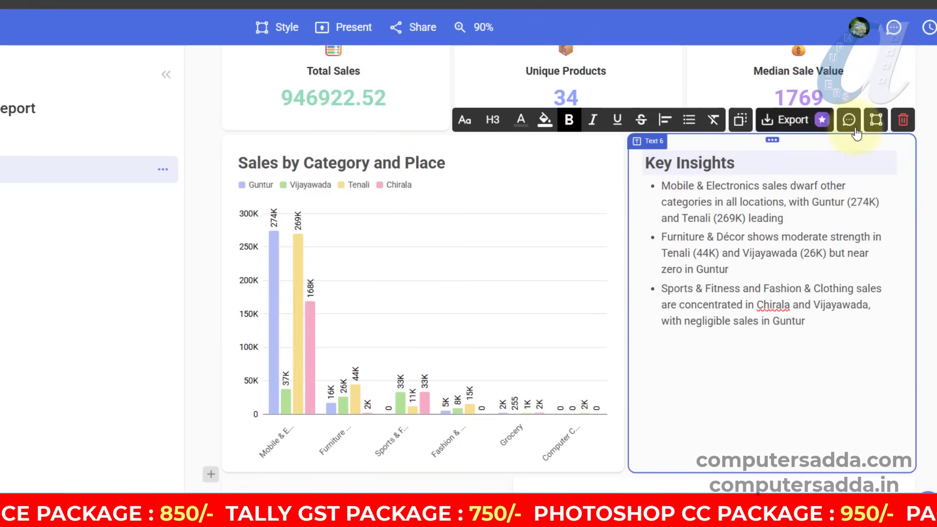
pyautogui.click(903, 120)
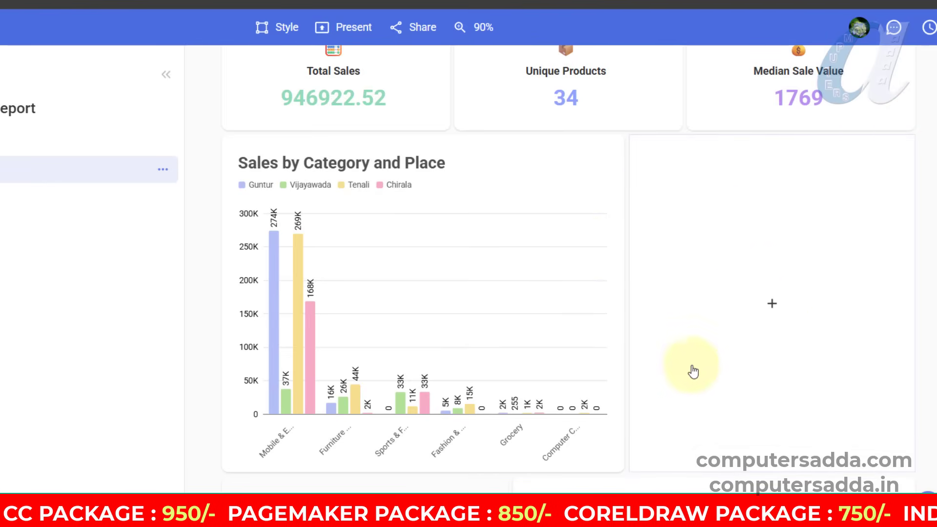
pyautogui.click(536, 155)
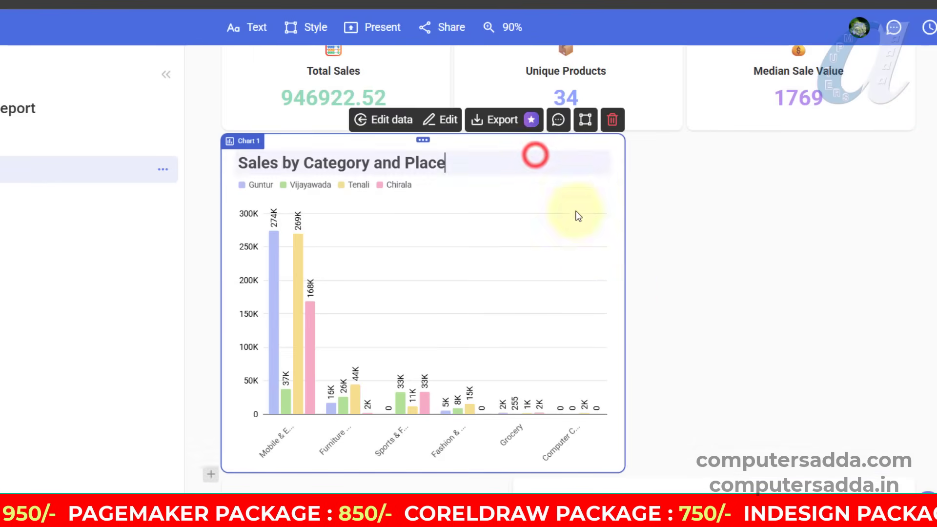
pyautogui.moveTo(625, 294); pyautogui.dragTo(858, 296)
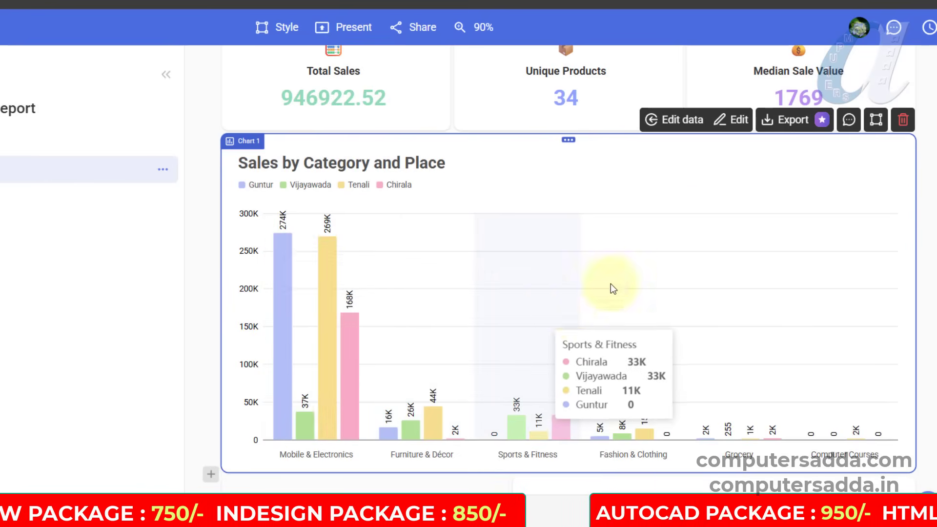
# - Edit the Sales by Category and Place chart, replacing the Category X axis field with Place and finally with Product
pyautogui.click(739, 122)
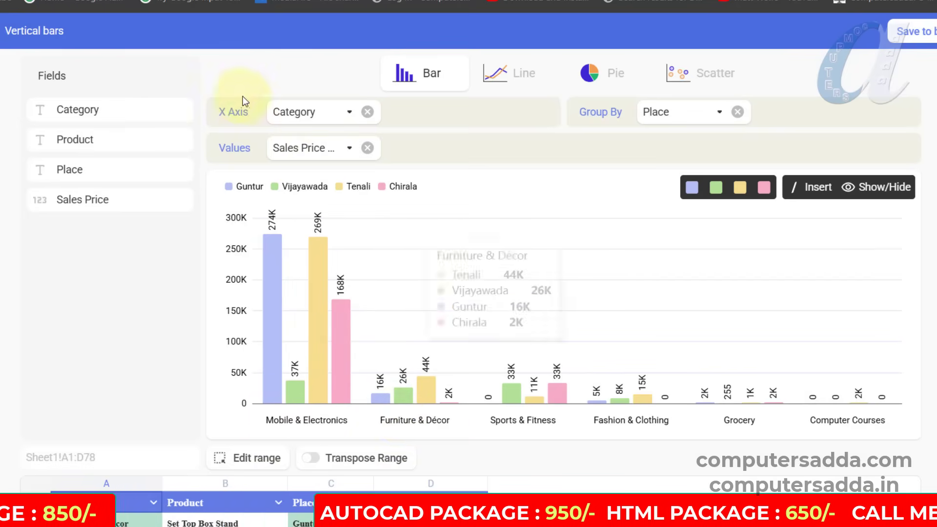
pyautogui.click(368, 112)
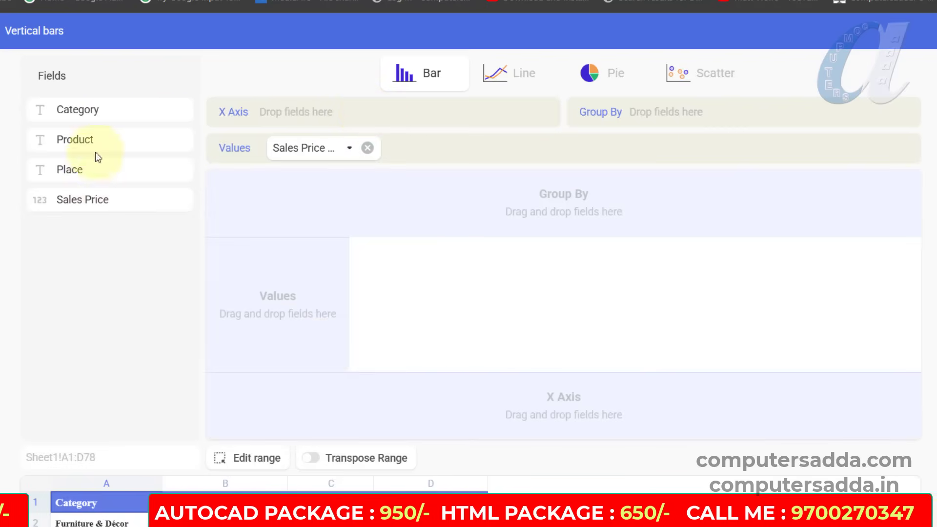
pyautogui.moveTo(75, 167); pyautogui.dragTo(328, 122)
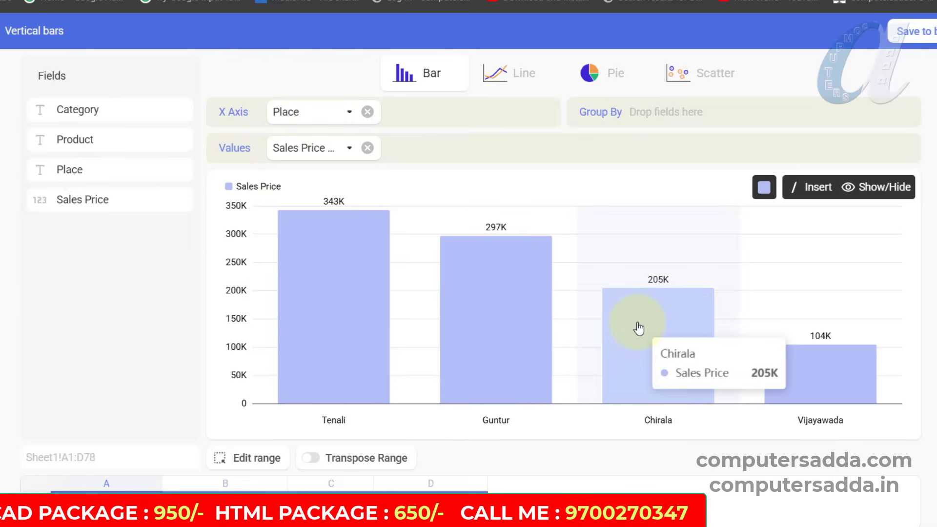
pyautogui.click(367, 112)
pyautogui.moveTo(103, 140); pyautogui.dragTo(351, 115)
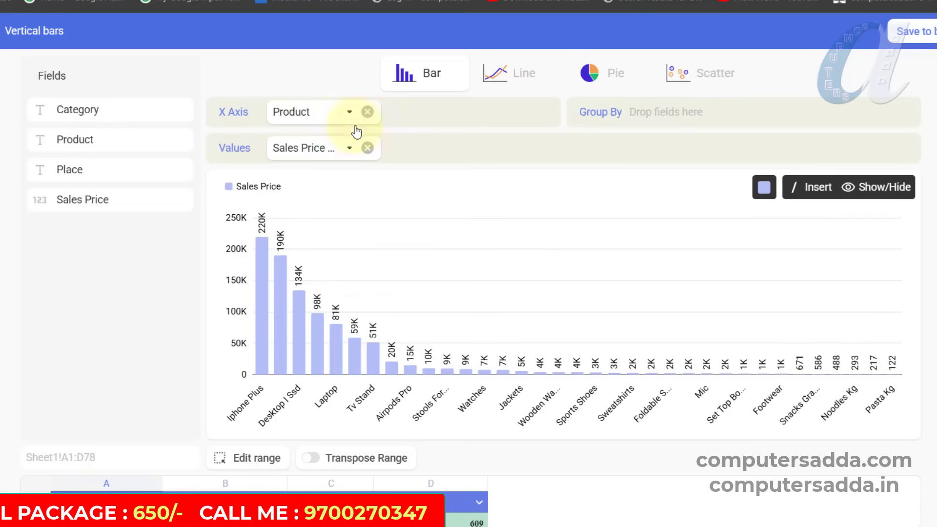
# - Switch the product chart to horizontal bars and sort its Sales Price values in ascending order
pyautogui.click(450, 73)
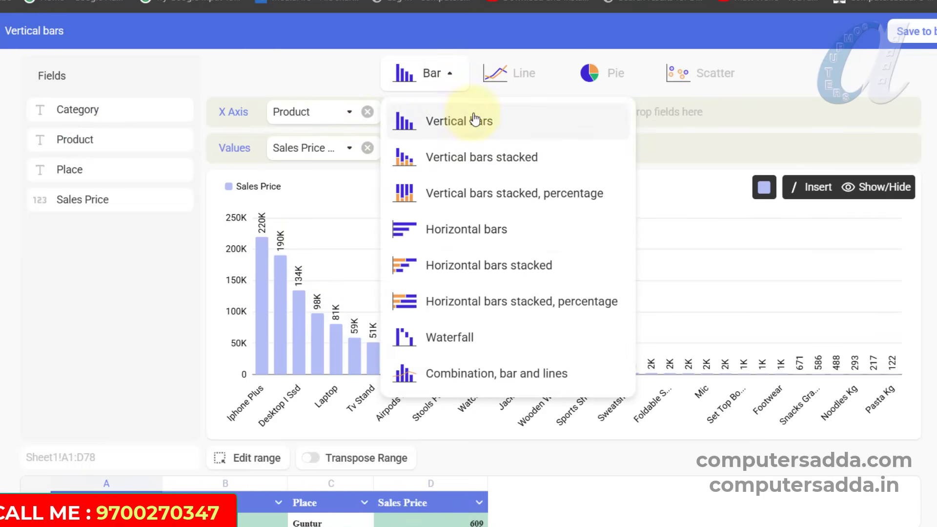
pyautogui.click(444, 230)
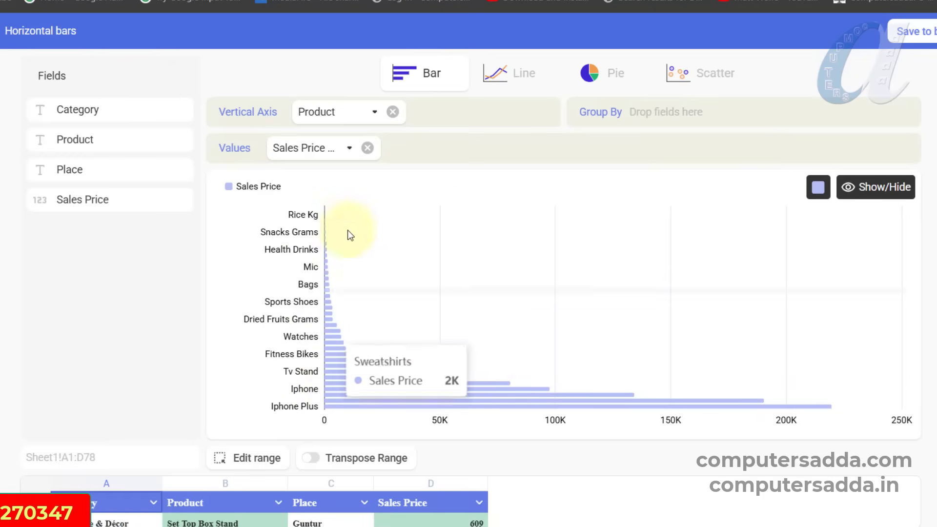
pyautogui.click(350, 148)
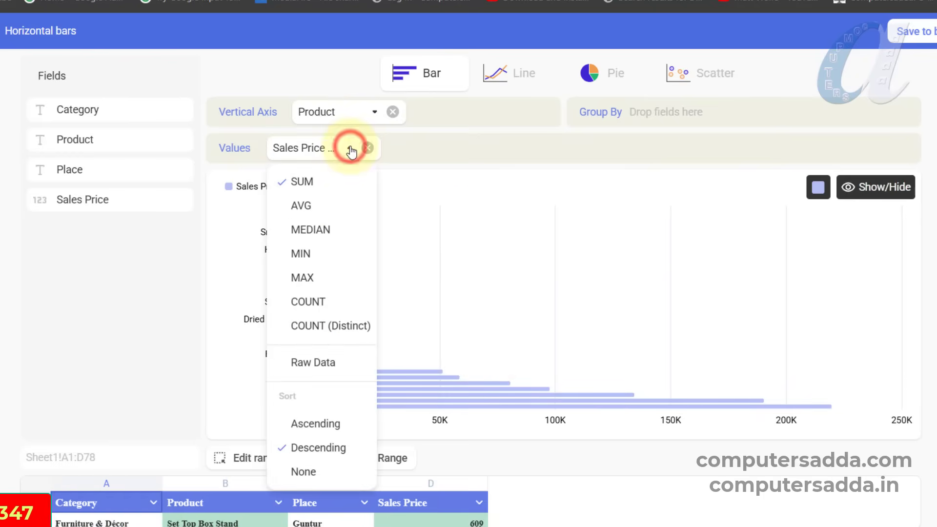
pyautogui.click(313, 429)
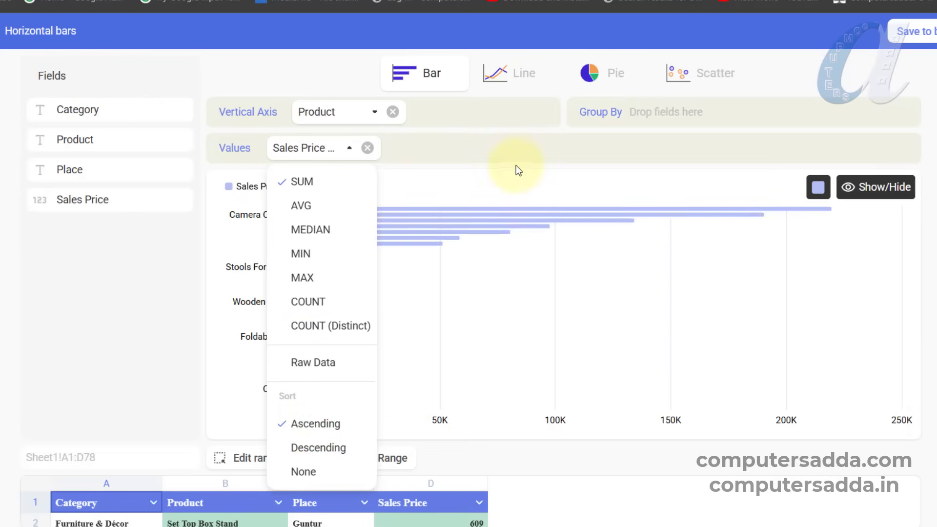
pyautogui.click(524, 152)
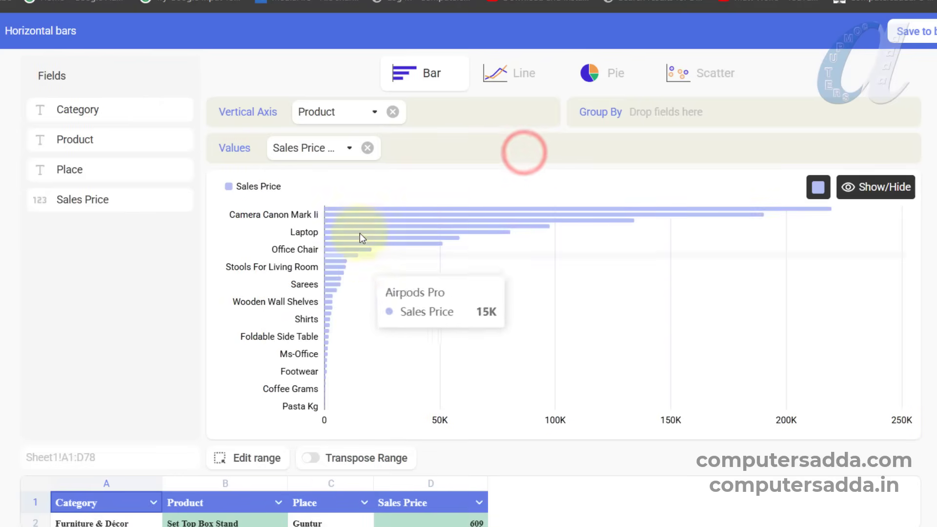
# - Set the Sales Price aggregation to MAX and show the product data as a line chart
pyautogui.click(347, 149)
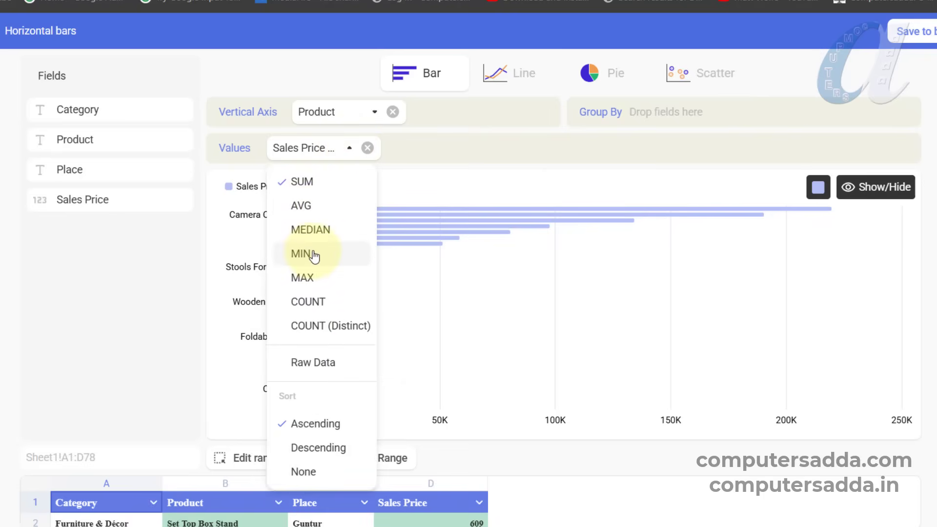
pyautogui.click(306, 278)
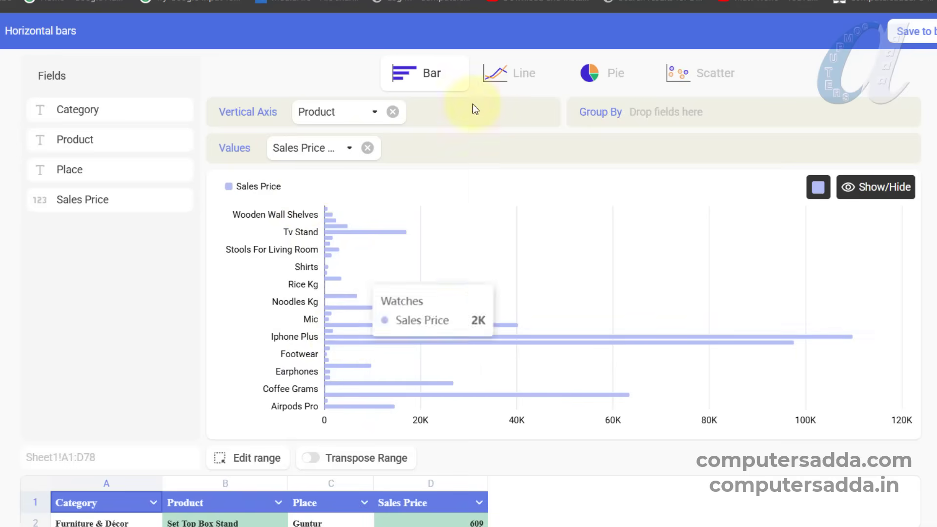
pyautogui.click(509, 73)
pyautogui.click(525, 128)
# - Change the product chart's type to Pie and save it to the board
pyautogui.click(603, 73)
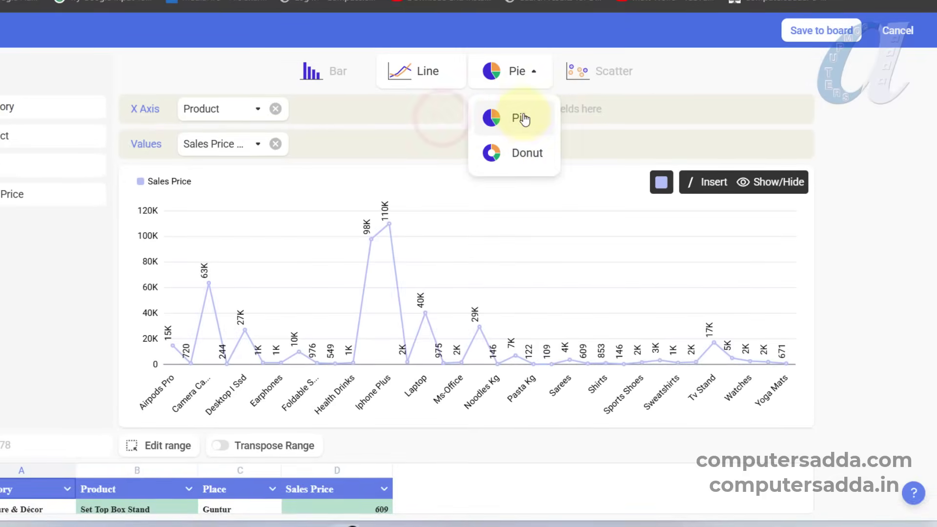
pyautogui.click(516, 128)
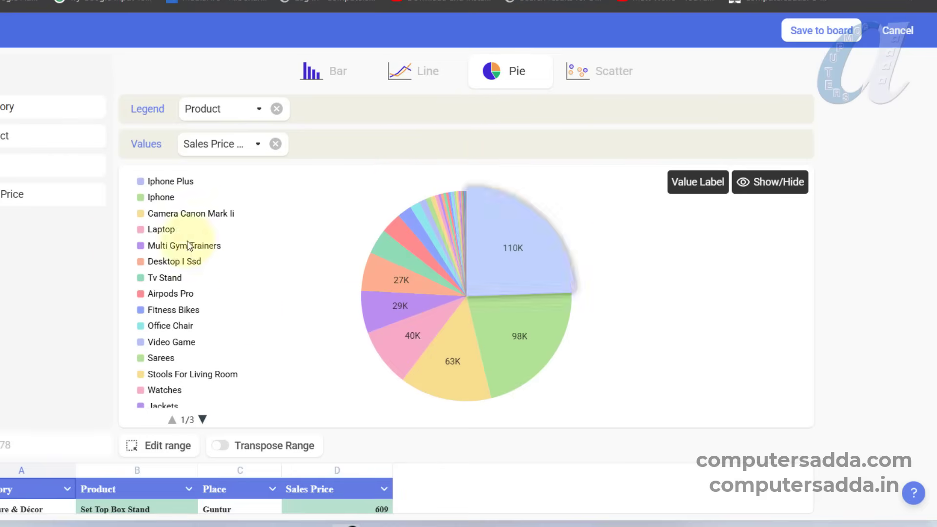
pyautogui.click(821, 32)
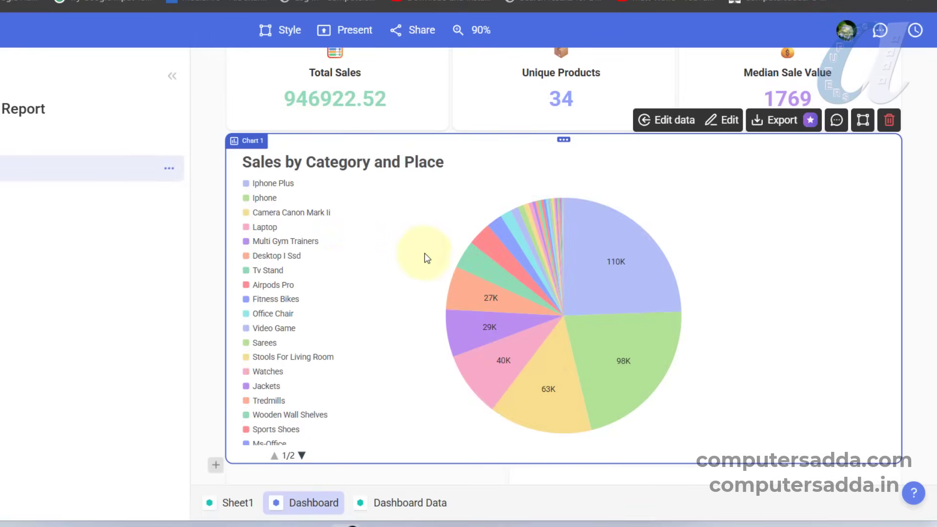
# - Rename the High-Value Sales Outliers chart as Product Sales
pyautogui.scroll(-2, 538, 211)
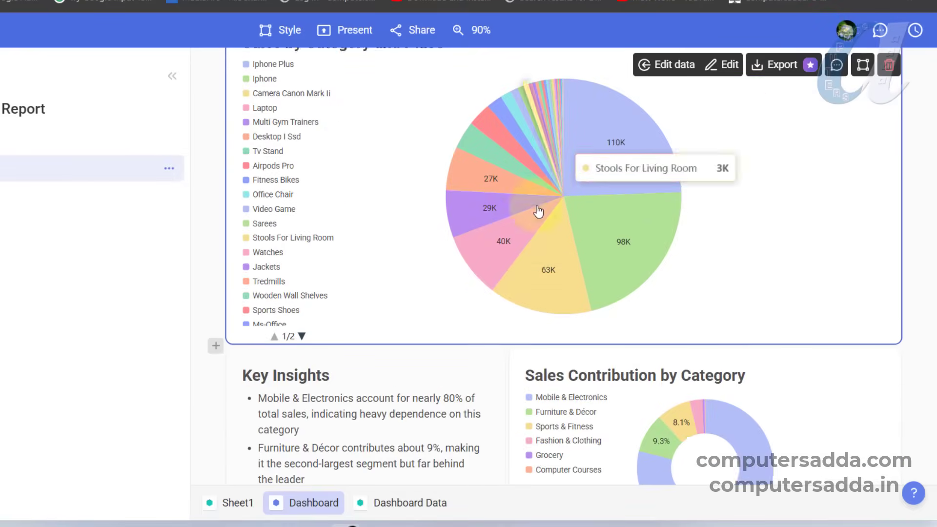
pyautogui.scroll(-3, 488, 214)
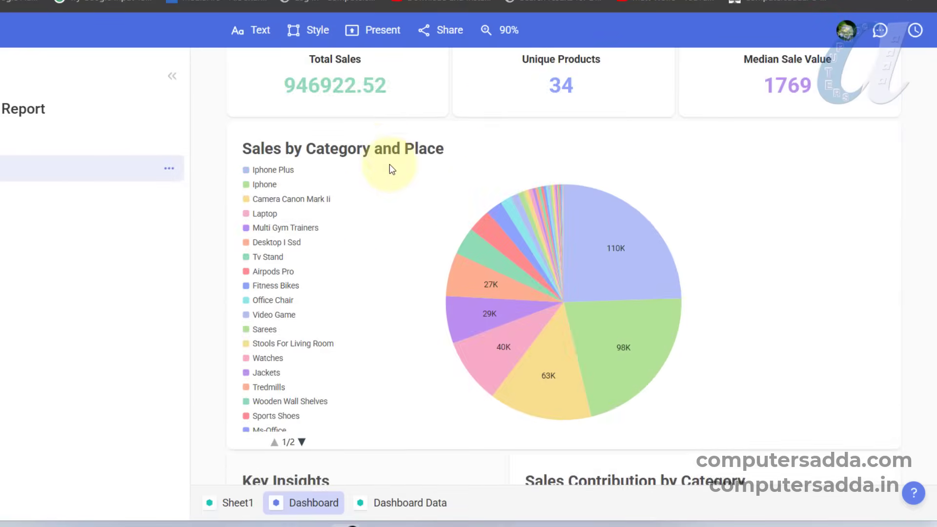
pyautogui.scroll(-9, 391, 165)
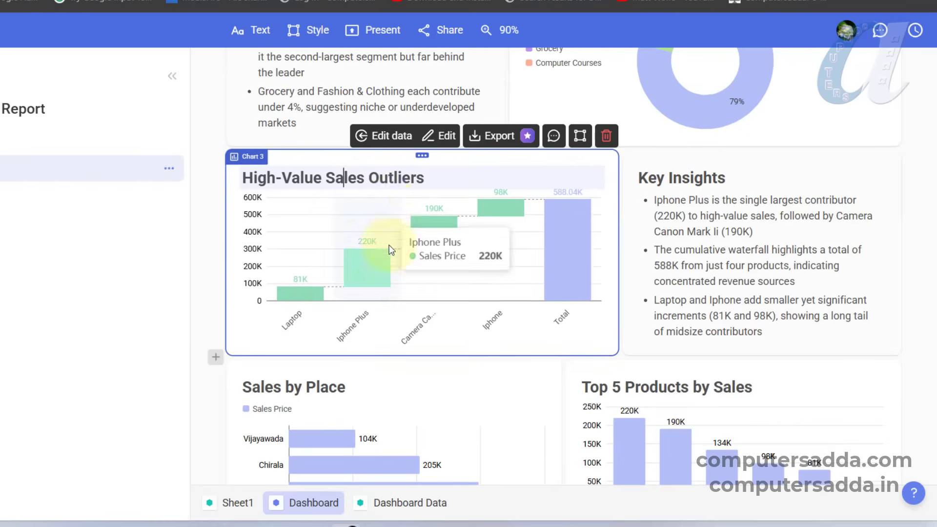
pyautogui.click(406, 177)
pyautogui.moveTo(426, 177); pyautogui.dragTo(242, 176)
pyautogui.write('Product Sale')
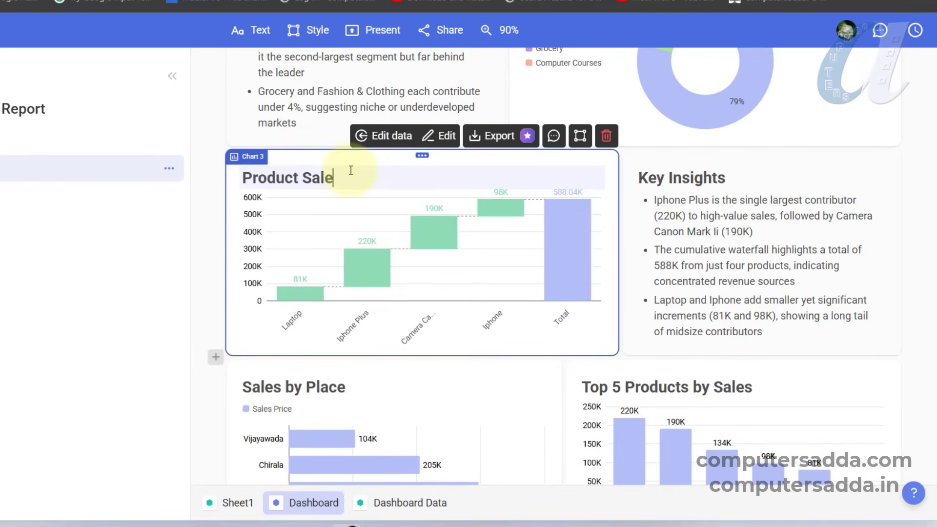
# - Recolor the bars of the Top 5 Products by Sales chart yellow and save the chart to the board
pyautogui.scroll(-5, 718, 135)
pyautogui.click(718, 134)
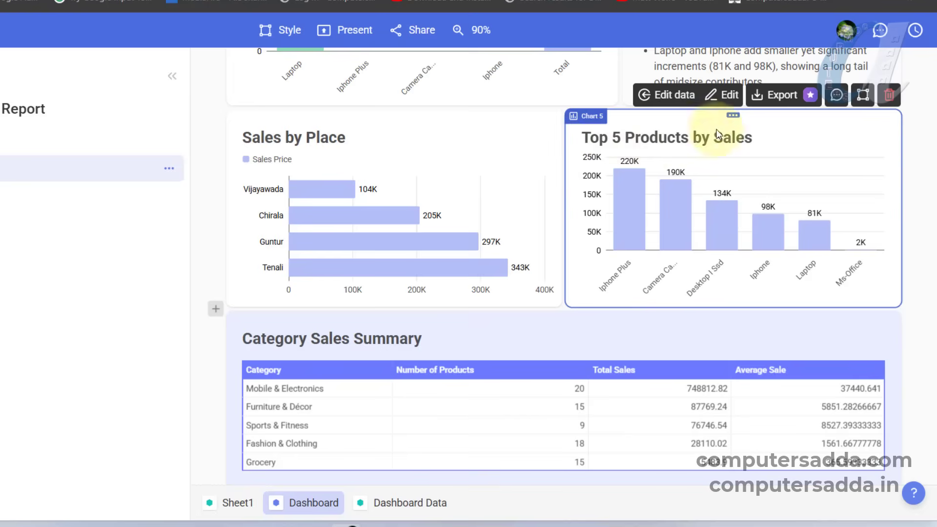
pyautogui.click(724, 95)
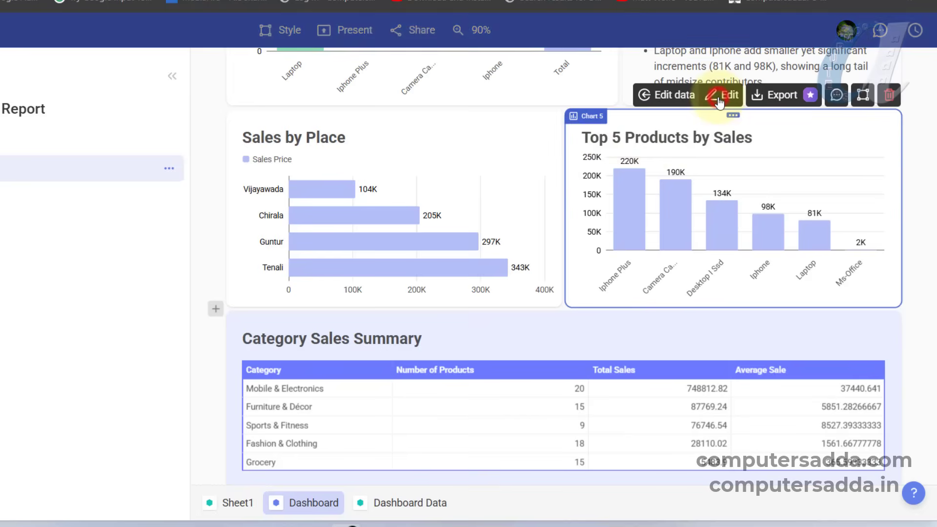
pyautogui.click(667, 183)
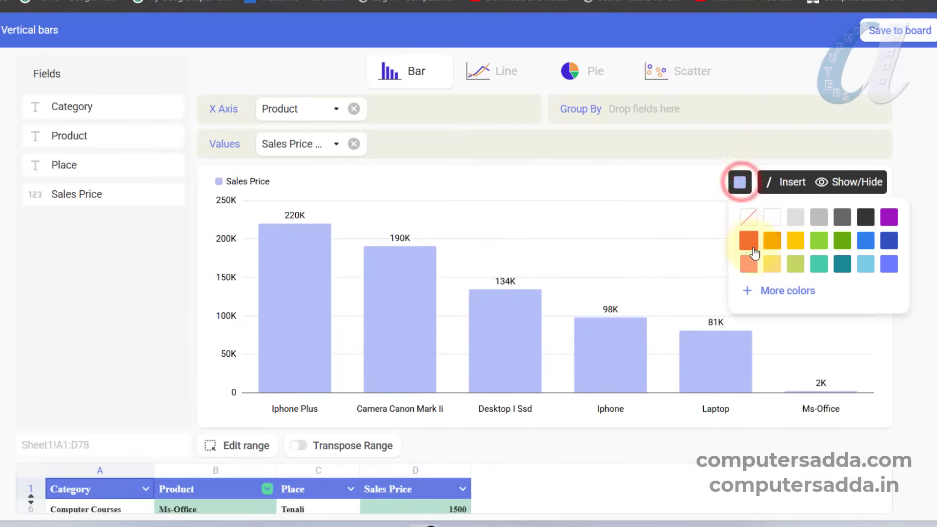
pyautogui.click(678, 240)
pyautogui.click(740, 182)
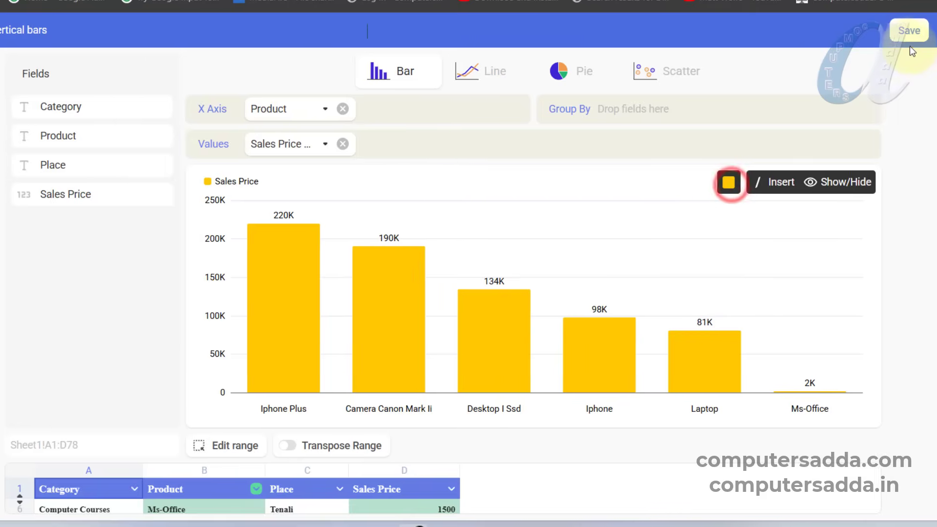
pyautogui.click(851, 31)
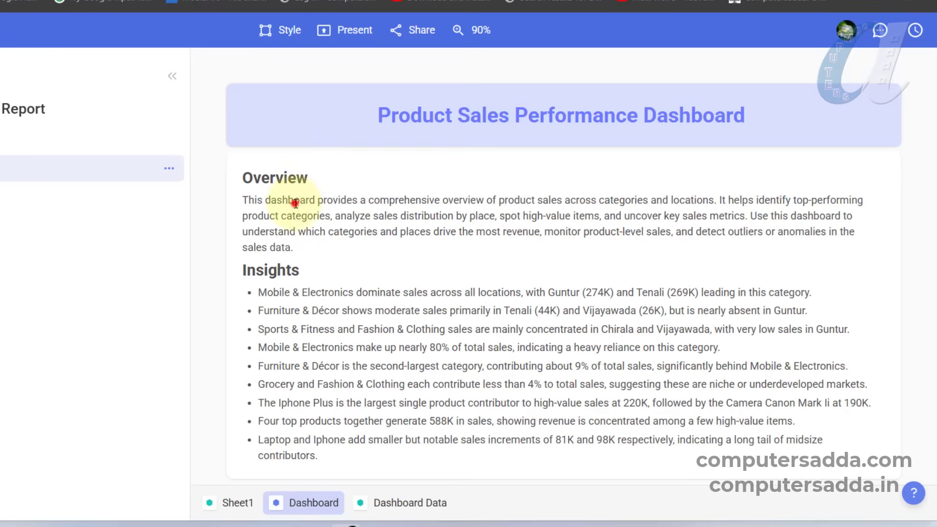
# - Delete the Insights heading and its bullet list from the dashboard's Overview text block
pyautogui.click(296, 203)
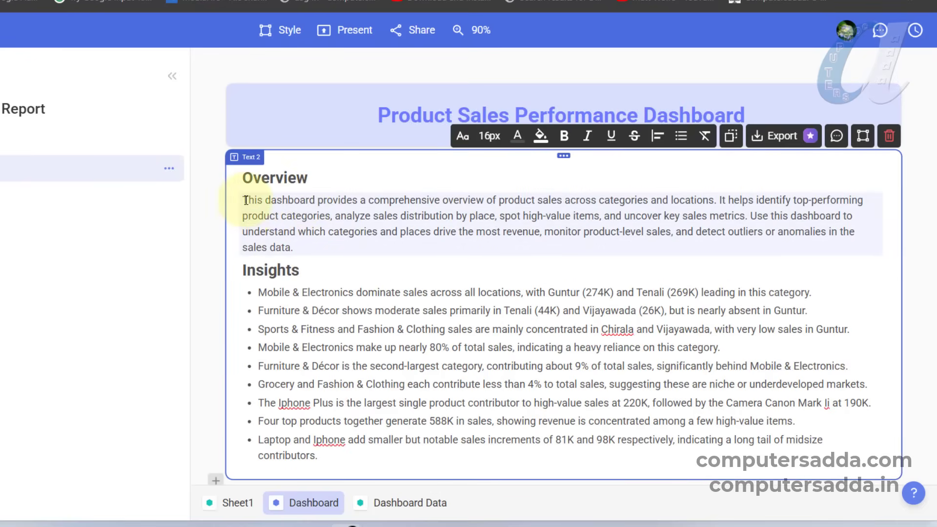
pyautogui.moveTo(247, 260); pyautogui.dragTo(360, 456)
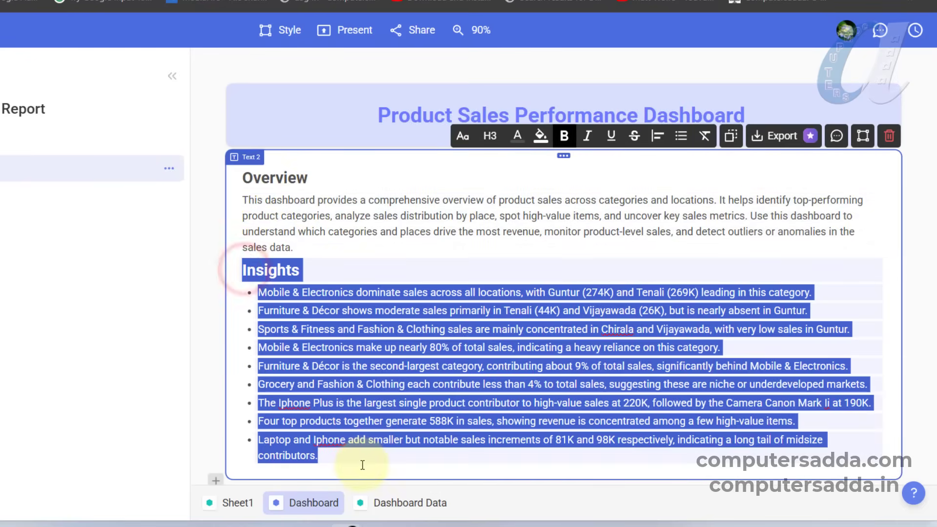
pyautogui.press('BackSpace')
pyautogui.press('BackSpace')
pyautogui.click(306, 275)
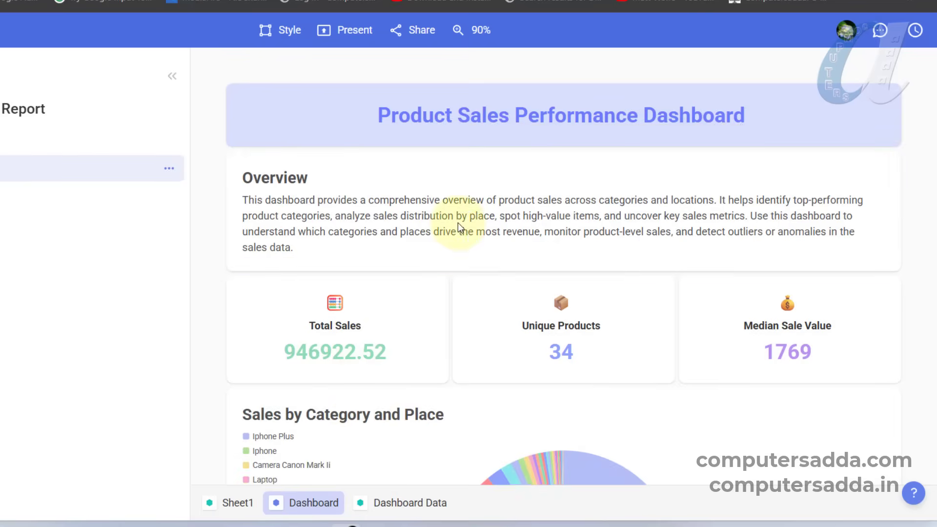
# - Review the edited dashboard, return to the home page and start a blank file
pyautogui.scroll(-10, 458, 222)
pyautogui.scroll(-7, 457, 227)
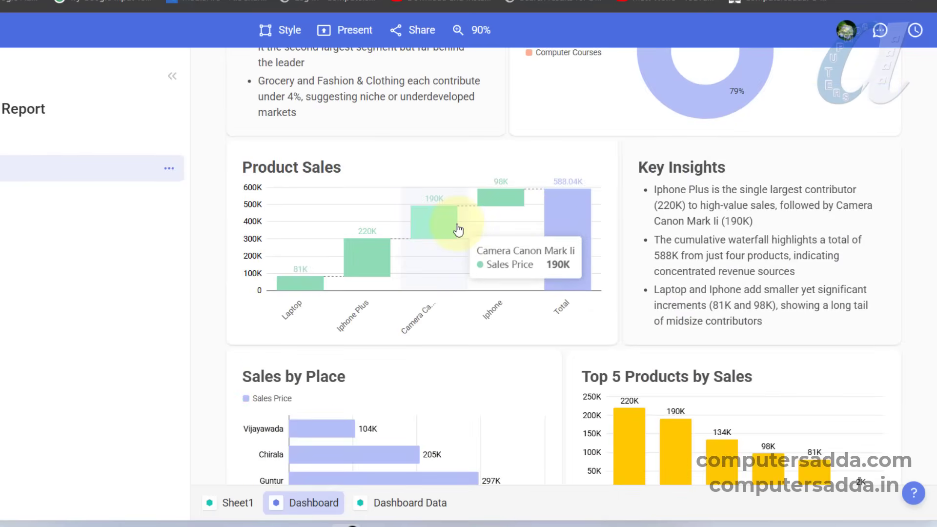
pyautogui.scroll(15, 458, 229)
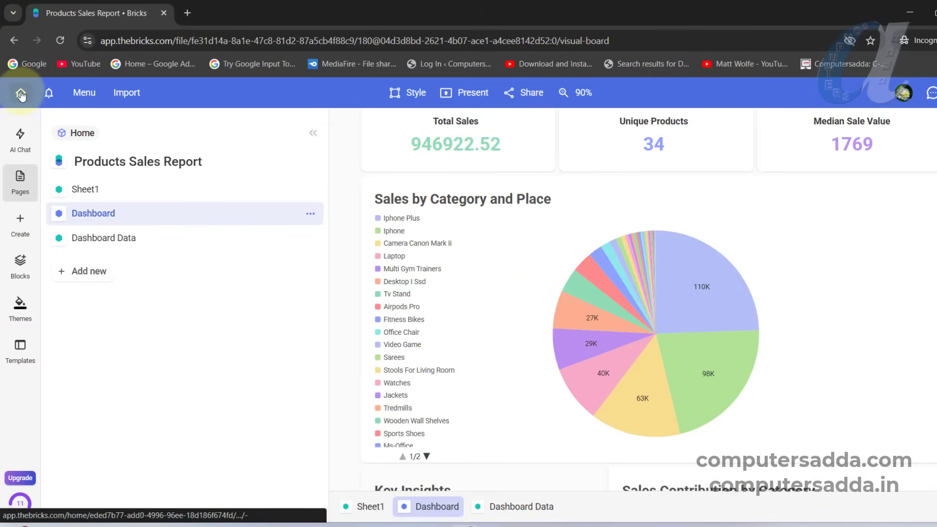
pyautogui.click(21, 94)
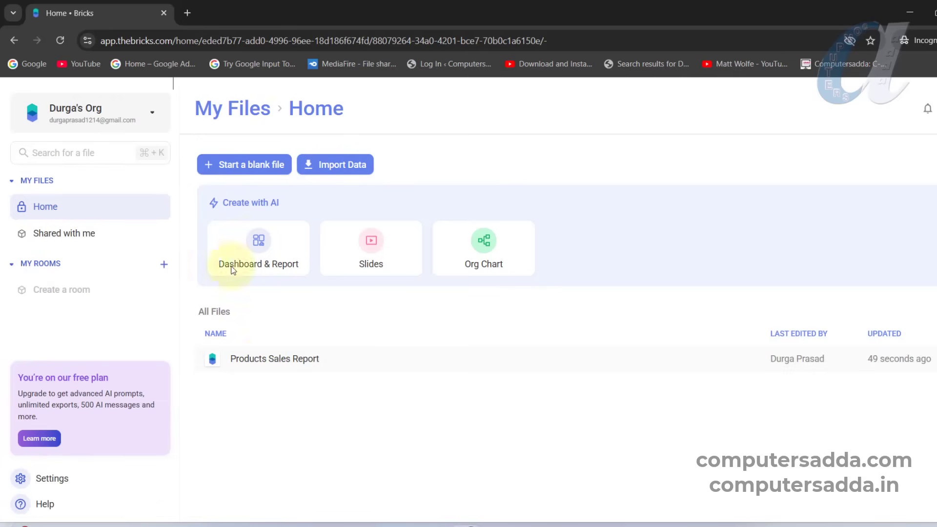
pyautogui.click(266, 169)
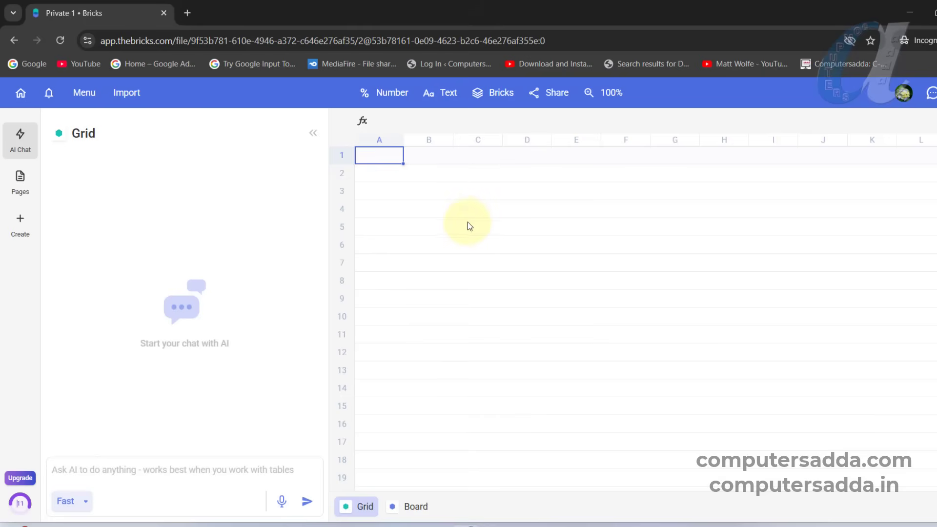
# - Import the Sales Data workbook from New Volume (D:) as an XLSX/CSV upload
pyautogui.click(128, 93)
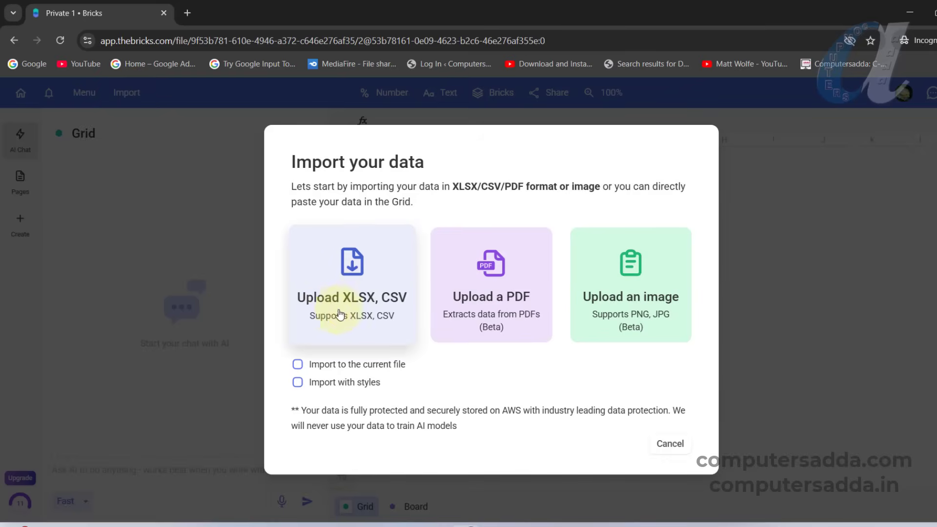
pyautogui.click(350, 271)
pyautogui.moveTo(914, 258); pyautogui.dragTo(916, 376)
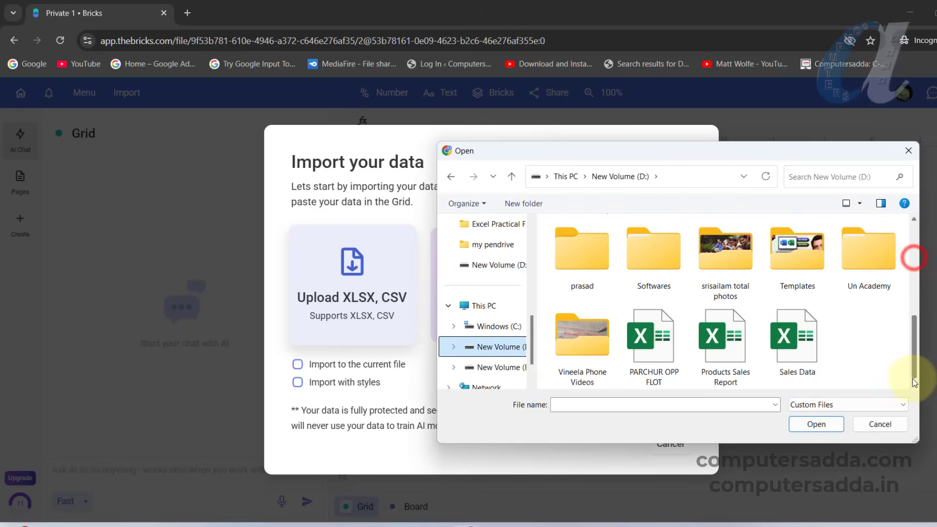
pyautogui.click(801, 352)
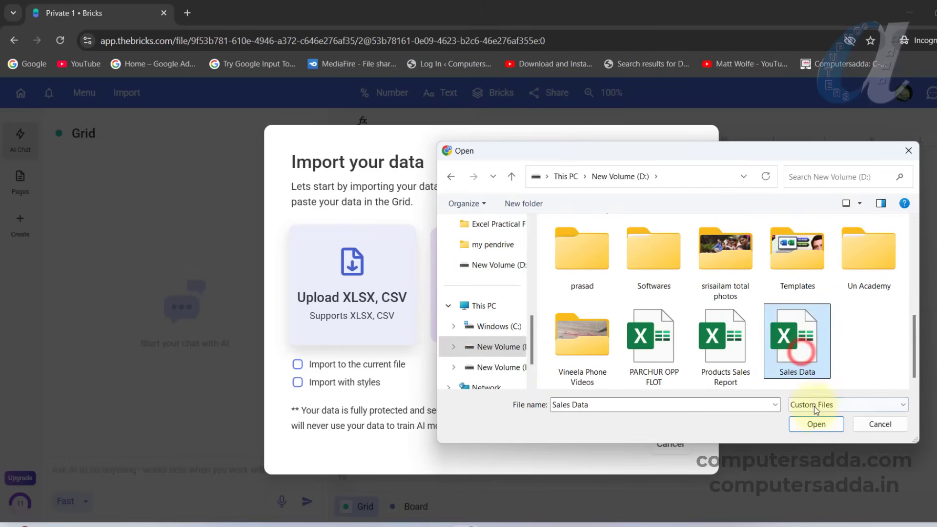
pyautogui.click(815, 424)
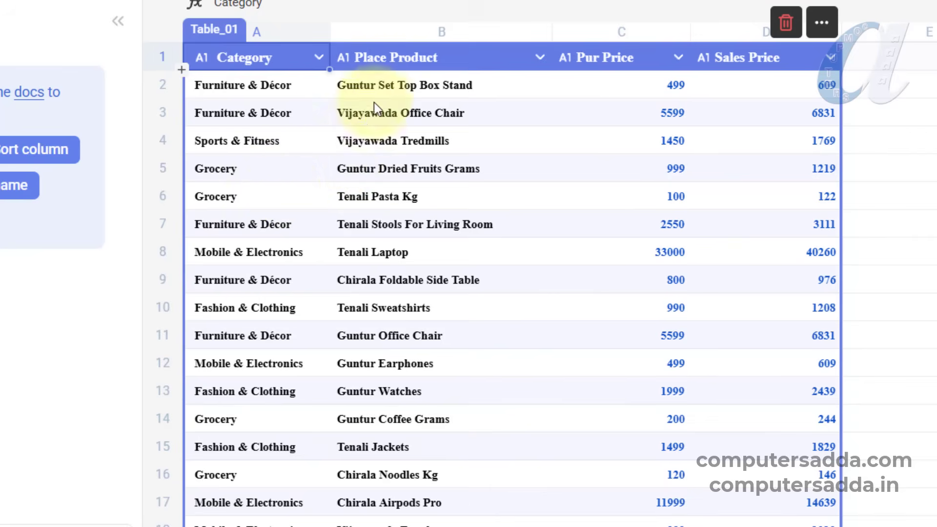
pyautogui.click(539, 59)
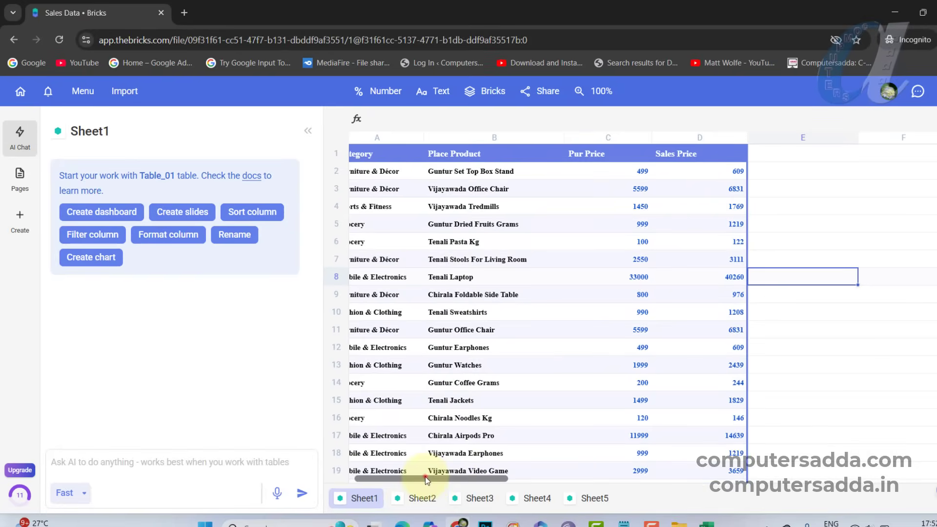
pyautogui.moveTo(426, 477); pyautogui.dragTo(413, 478)
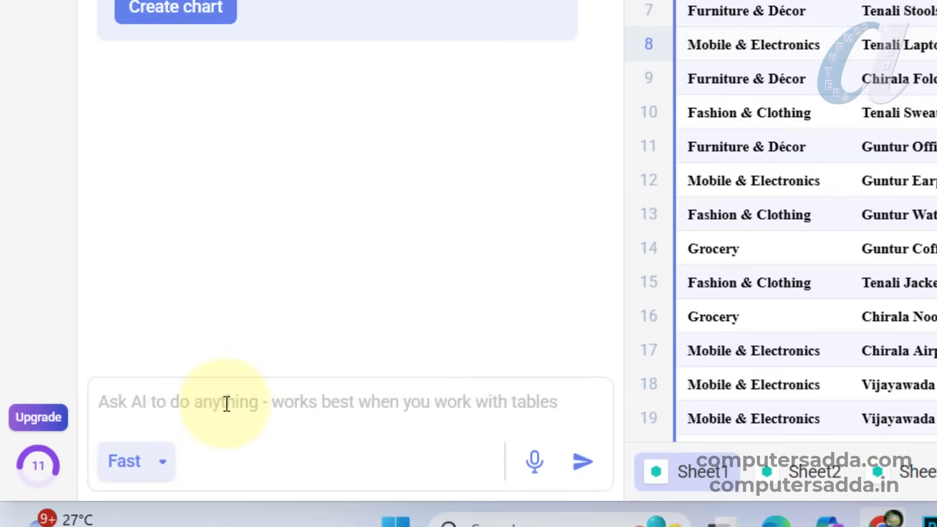
# - Ask the AI to split the Place Product column with the prompt "split column into two separate columns"
pyautogui.click(324, 404)
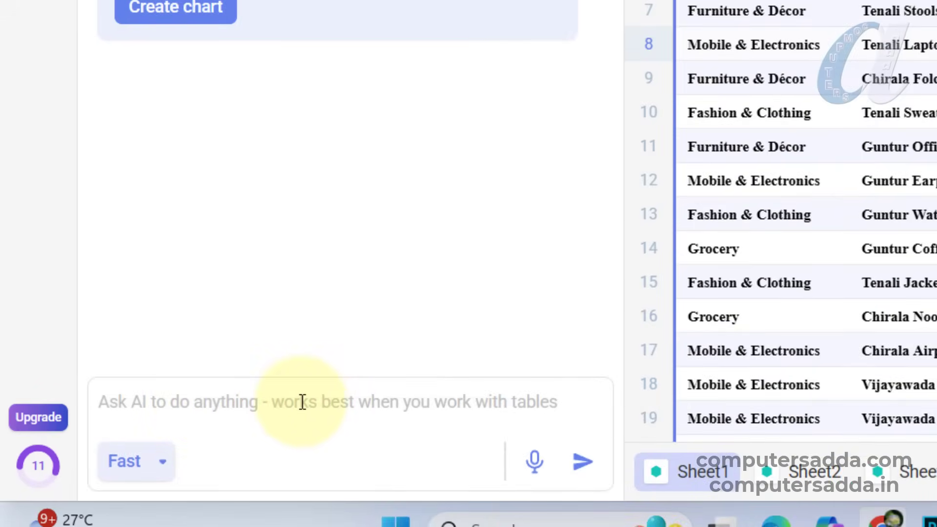
pyautogui.write('split column in')
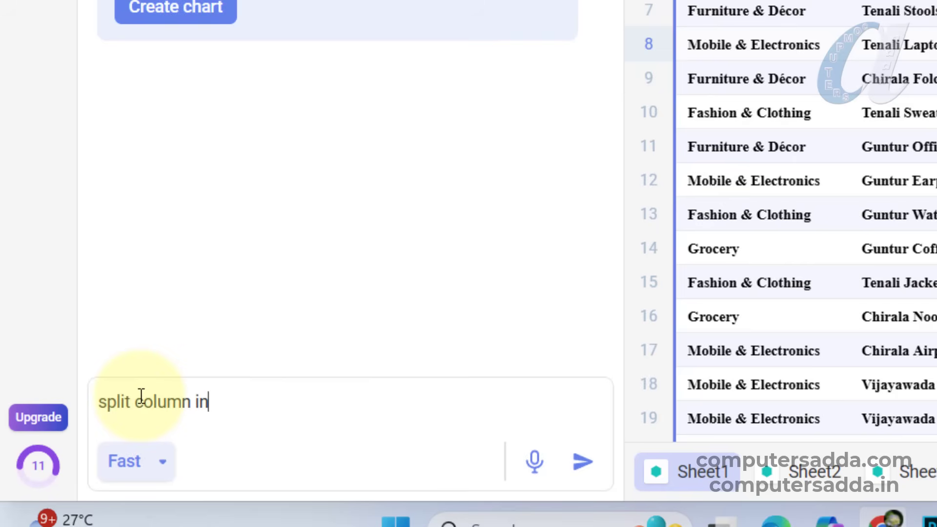
pyautogui.write('to two sape')
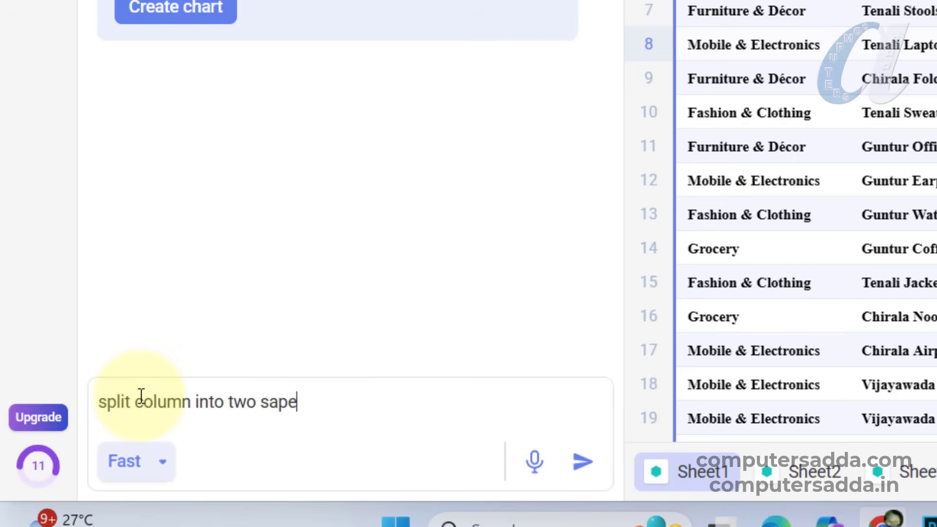
pyautogui.write('rate columns')
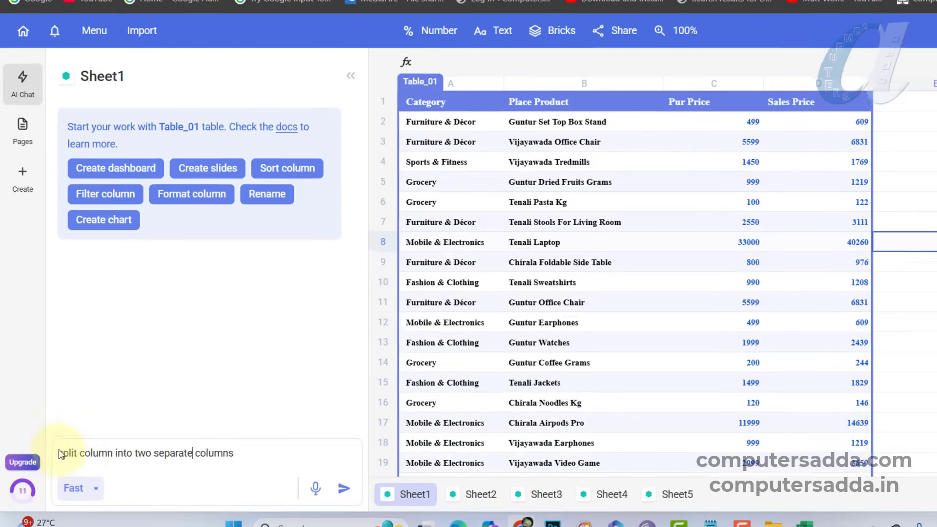
pyautogui.click(342, 493)
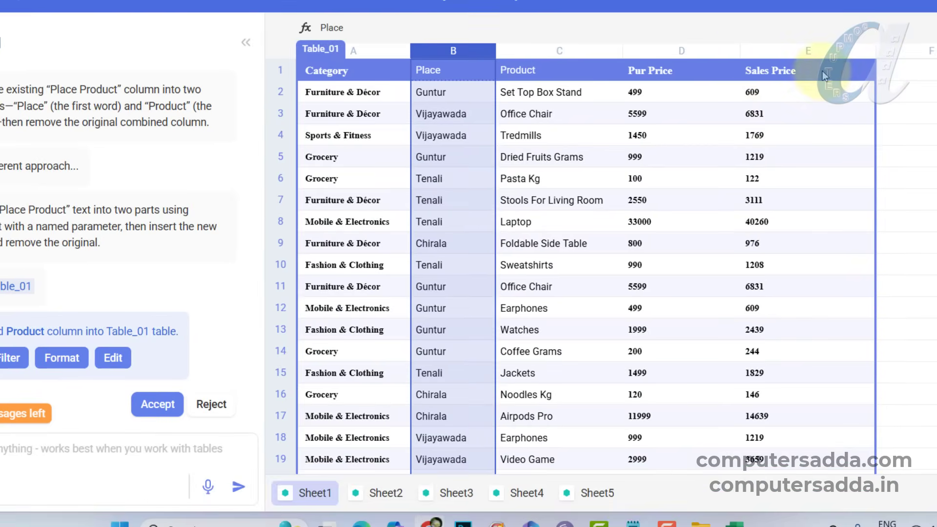
# - Ask the AI to "add profit column" to the sales table and check the generated values
pyautogui.click(824, 74)
pyautogui.click(916, 71)
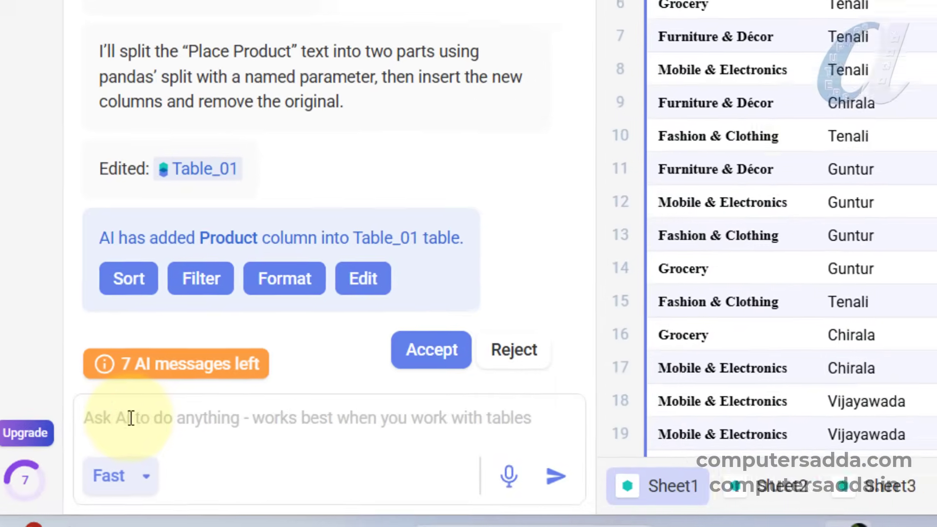
pyautogui.click(131, 418)
pyautogui.write('add pr')
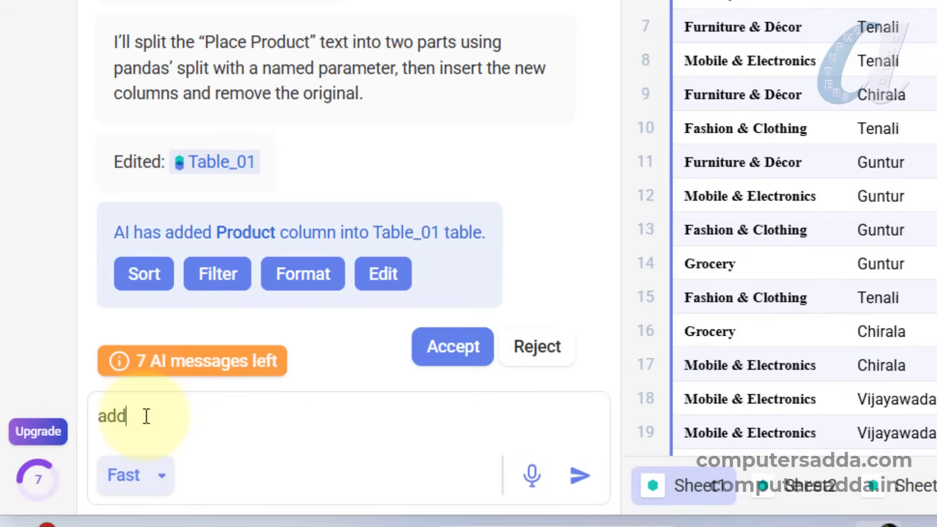
pyautogui.write('ofit column')
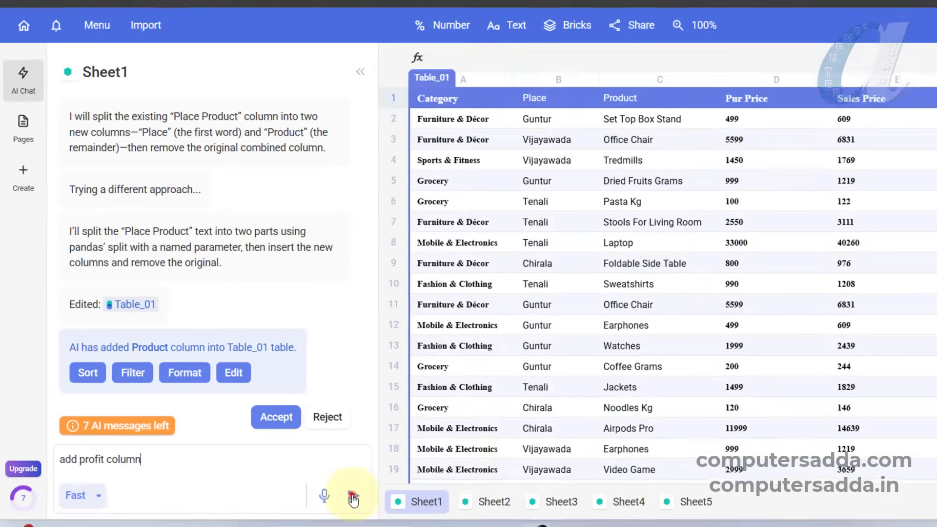
pyautogui.click(579, 477)
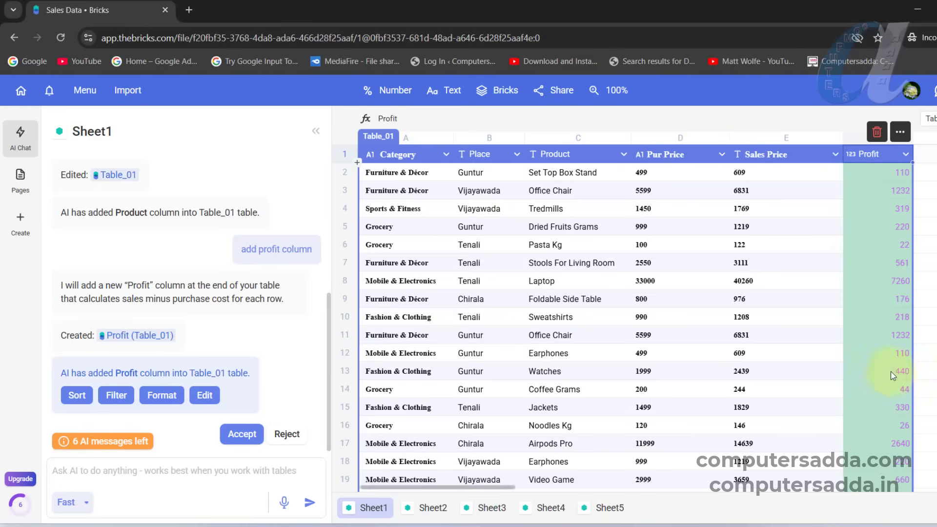
pyautogui.scroll(-7, 874, 381)
pyautogui.scroll(7, 855, 374)
pyautogui.click(786, 280)
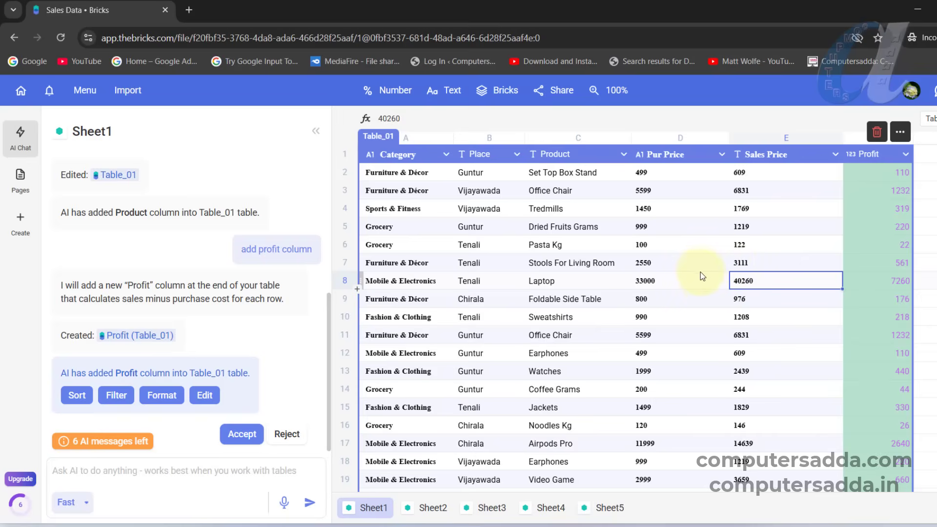
# - Ask the AI to format the Pur Price, Sales Price and Profit columns of Table_01 as Indian currency
pyautogui.click(70, 468)
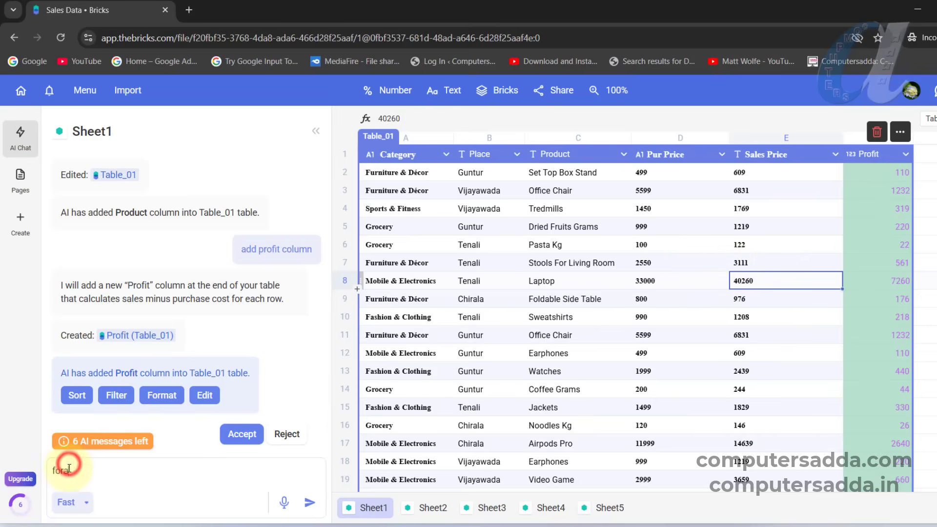
pyautogui.write('foraMT')
pyautogui.press('BackSpace')
pyautogui.press('BackSpace')
pyautogui.write('at')
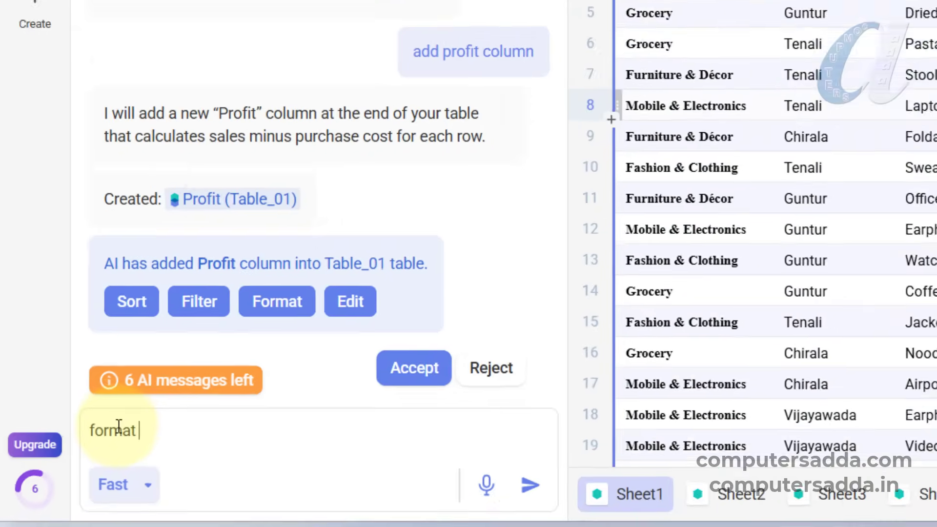
pyautogui.write(' pu')
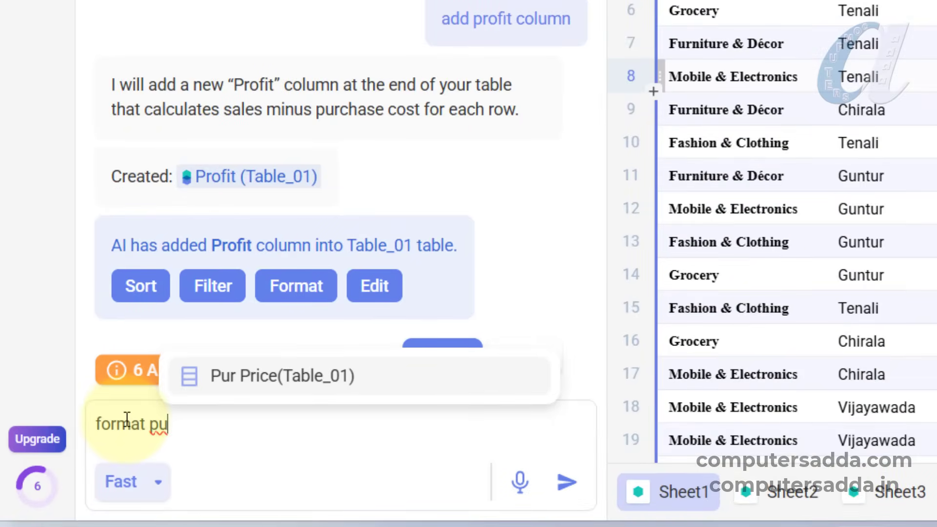
pyautogui.press('Return')
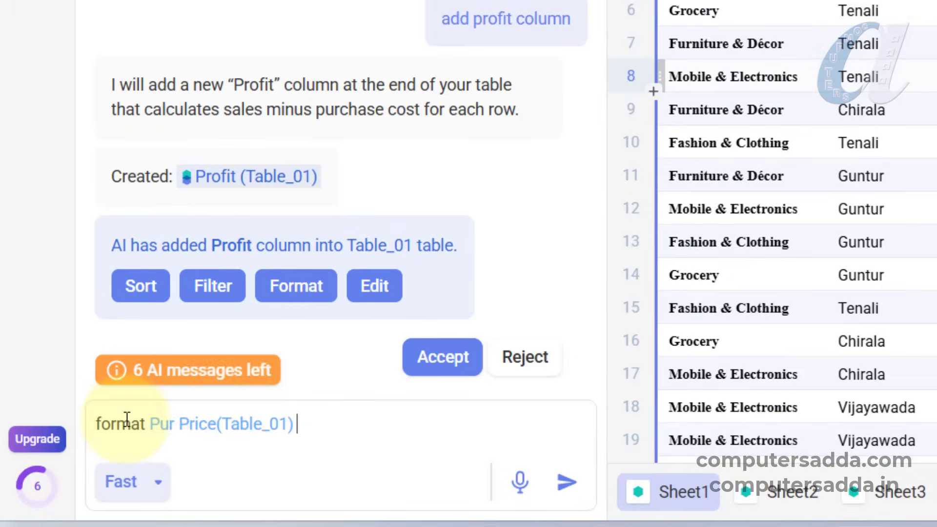
pyautogui.write('sal')
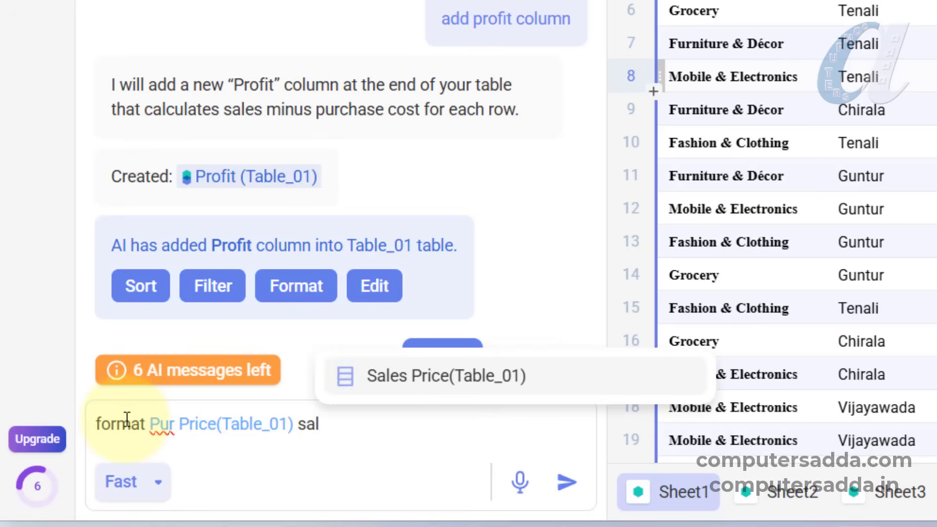
pyautogui.press('Return')
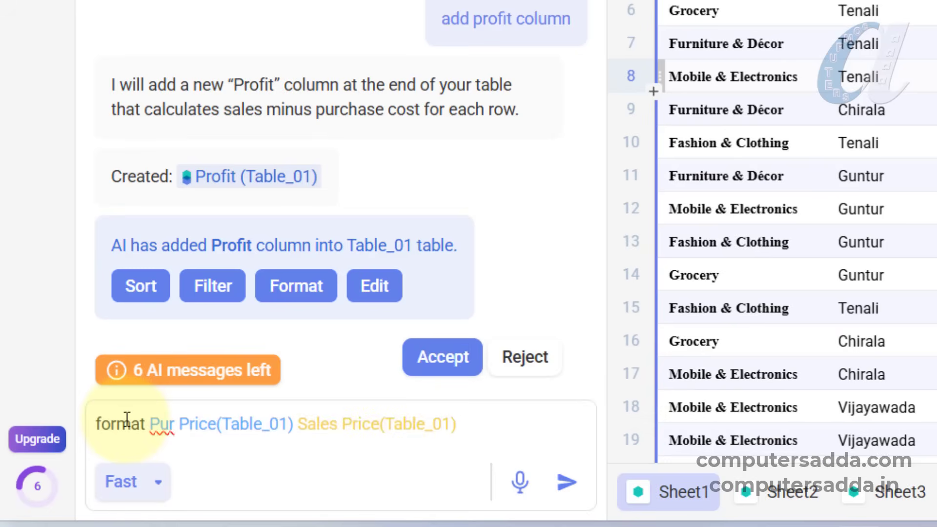
pyautogui.write('and pro')
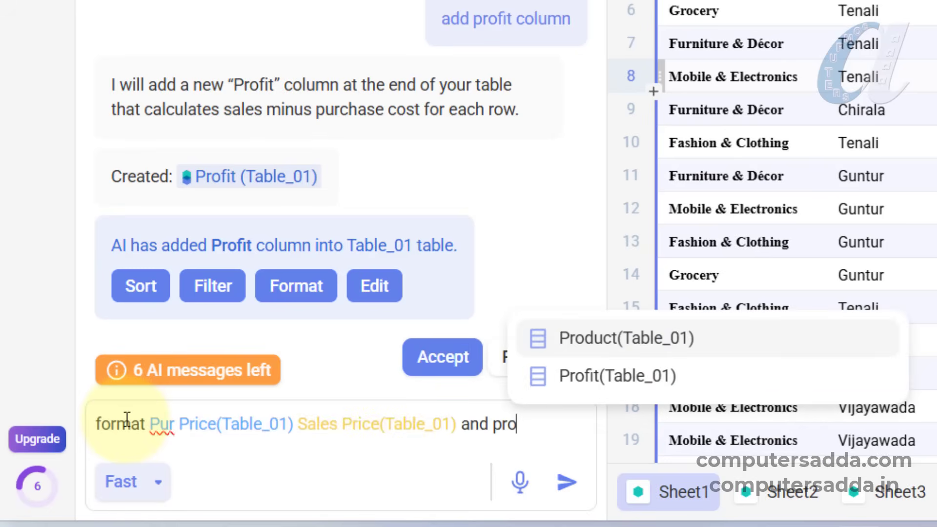
pyautogui.press('Down')
pyautogui.press('Return')
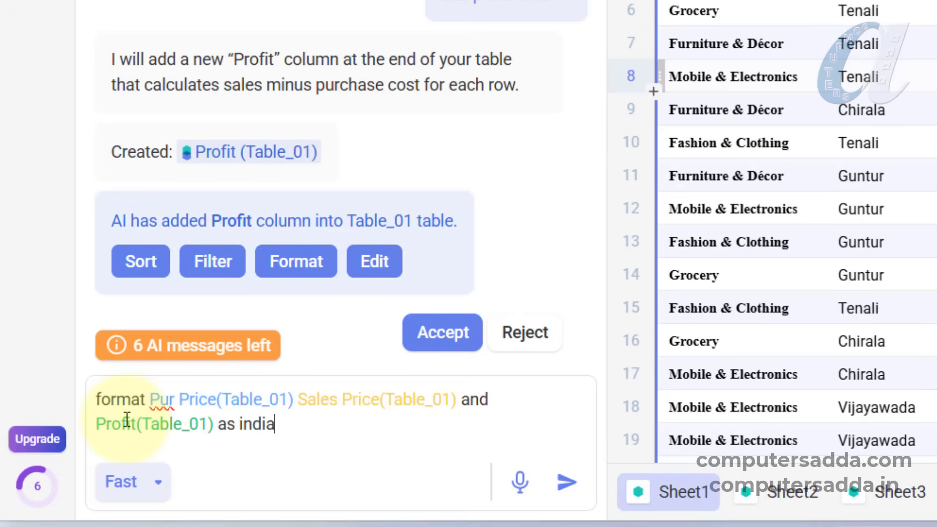
pyautogui.write('rrency')
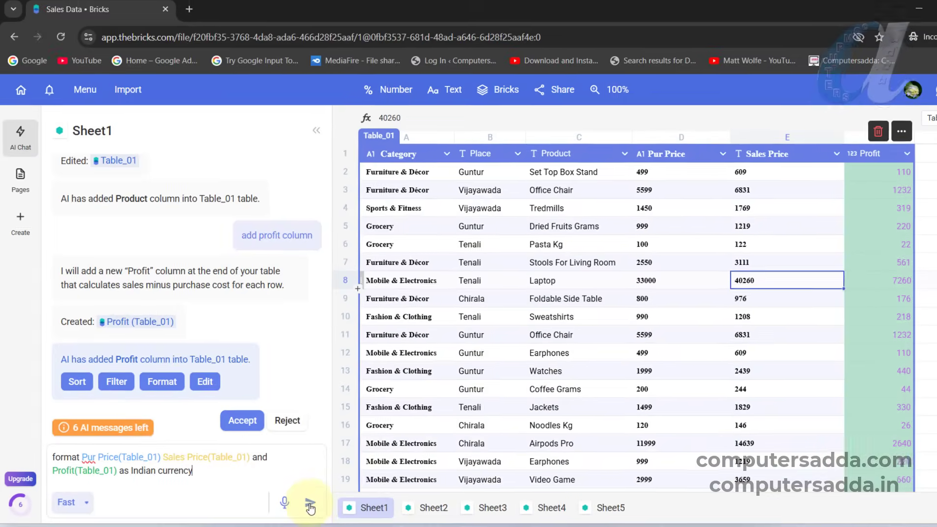
pyautogui.click(567, 482)
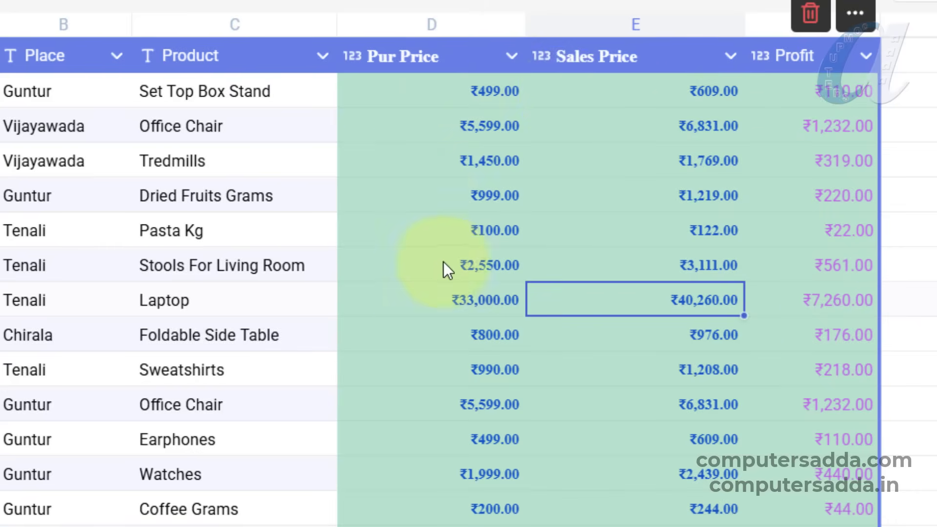
# - Examine the currency formatting across the rows of the Pur Price, Sales Price and Profit columns
pyautogui.scroll(-3, 445, 266)
pyautogui.scroll(3, 445, 273)
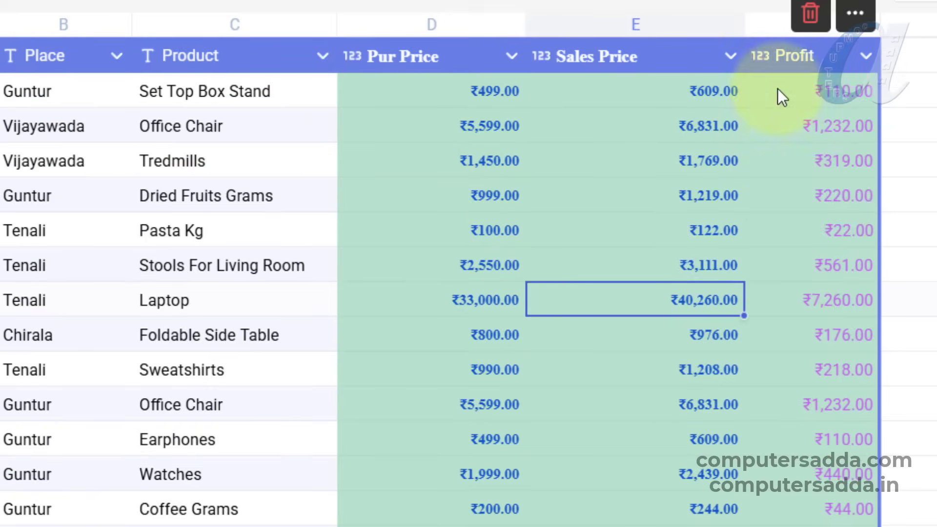
pyautogui.scroll(-12, 762, 220)
pyautogui.scroll(8, 781, 283)
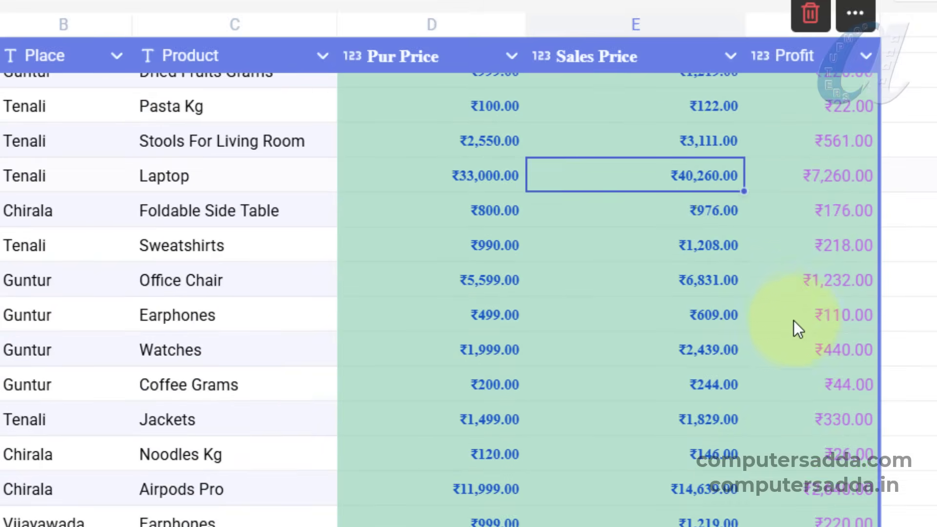
pyautogui.scroll(3, 815, 127)
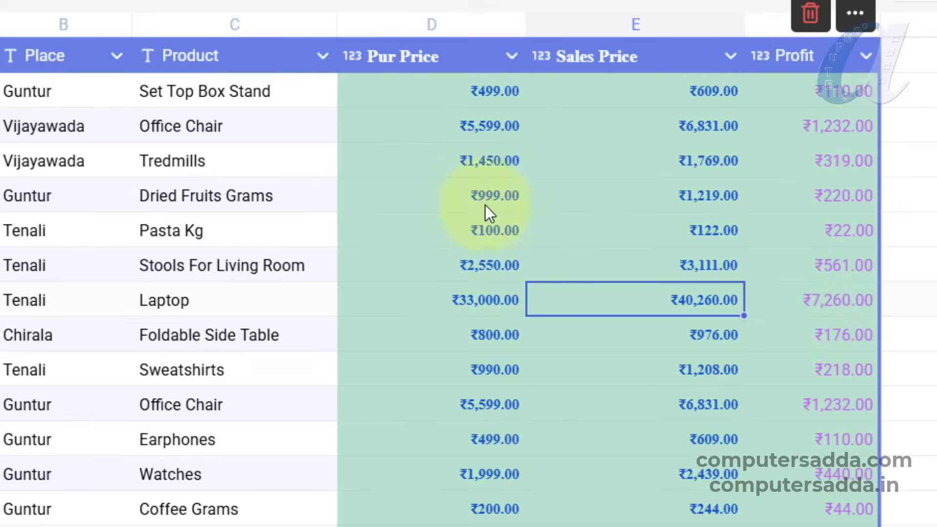
pyautogui.click(436, 239)
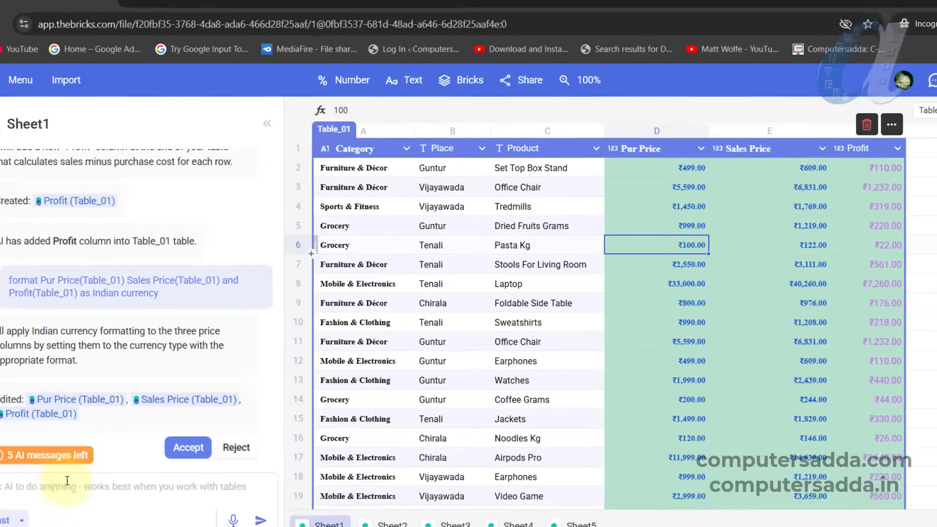
# - Ask the AI to highlight Profit values over 1000 in yellow in Table_01
pyautogui.click(109, 471)
pyautogui.write('highlight pro')
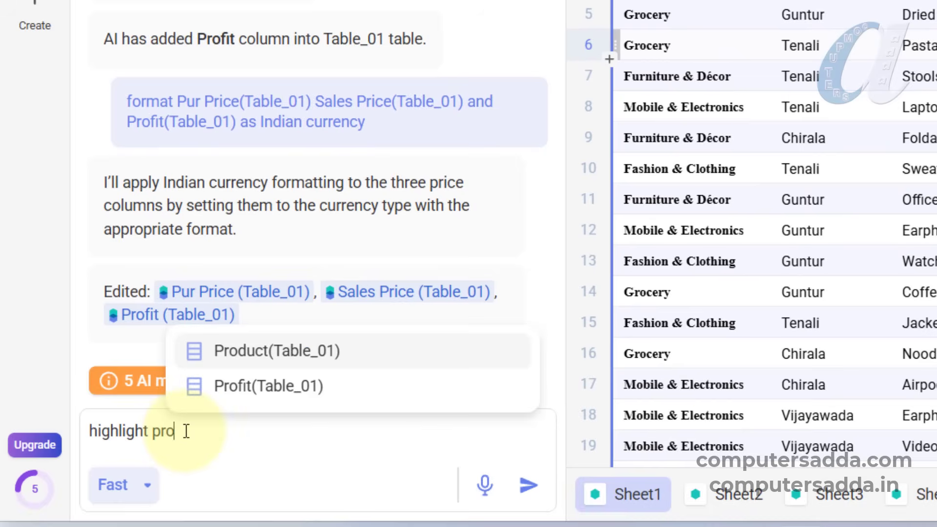
pyautogui.press('Down')
pyautogui.press('Return')
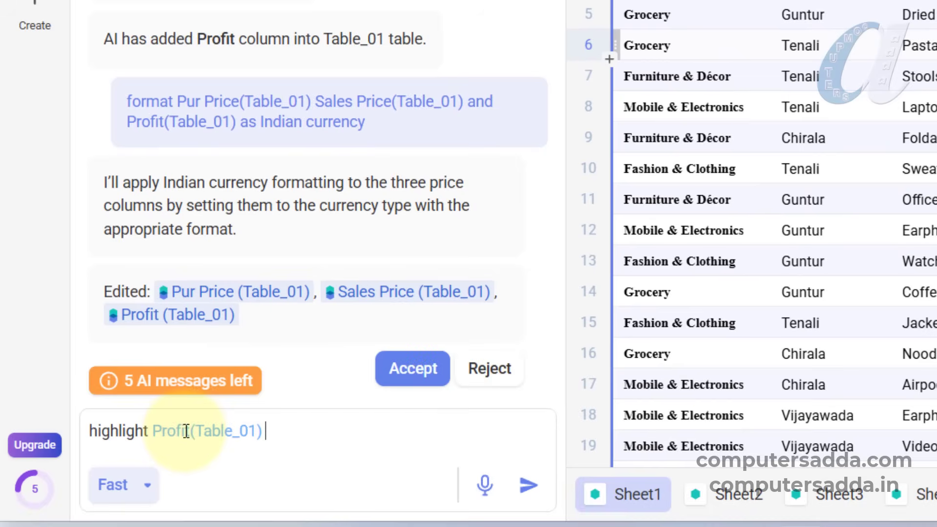
pyautogui.write('over 1000 in y')
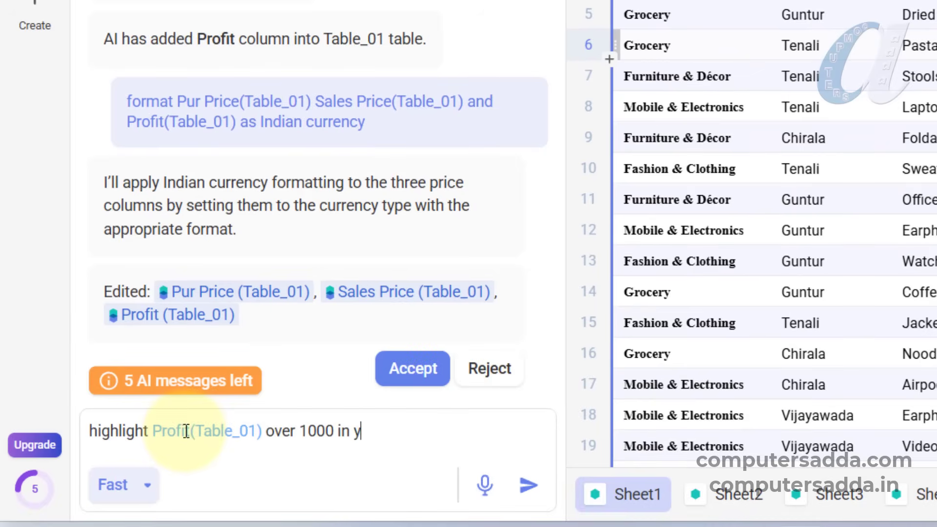
pyautogui.write('ellow')
pyautogui.click(528, 485)
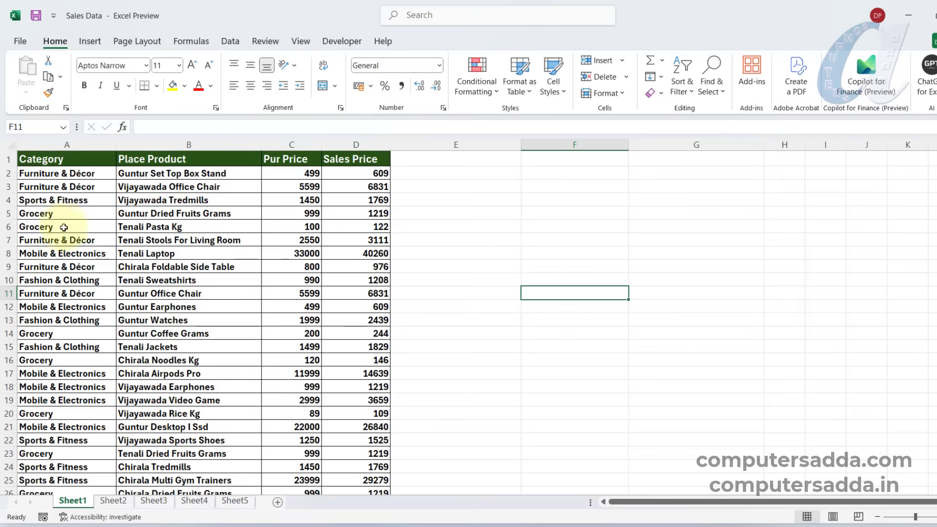
pyautogui.moveTo(79, 159); pyautogui.dragTo(188, 188)
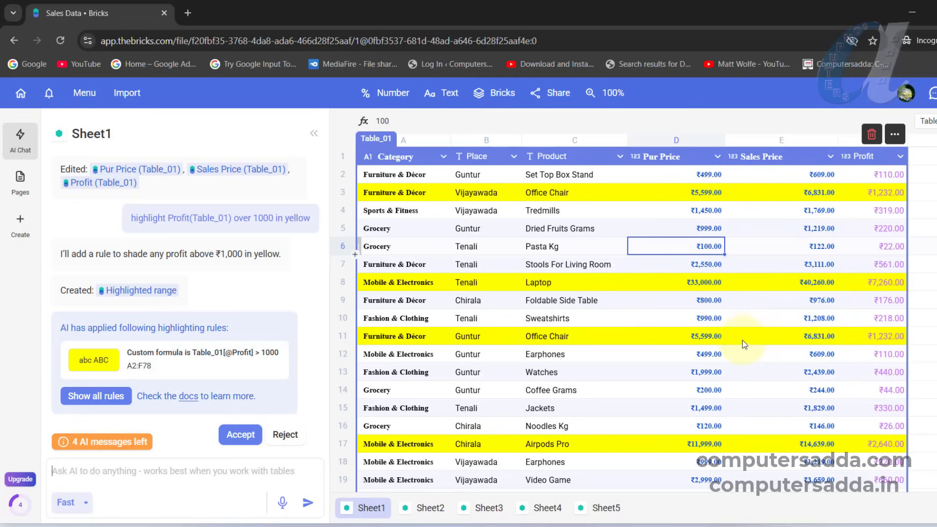
# - Ask the AI to "make column chart that shows Profit(Table_01) by Place(Table_01) and Profit(Table_01)" and view the generated chart beside the table
pyautogui.click(84, 466)
pyautogui.write('make ')
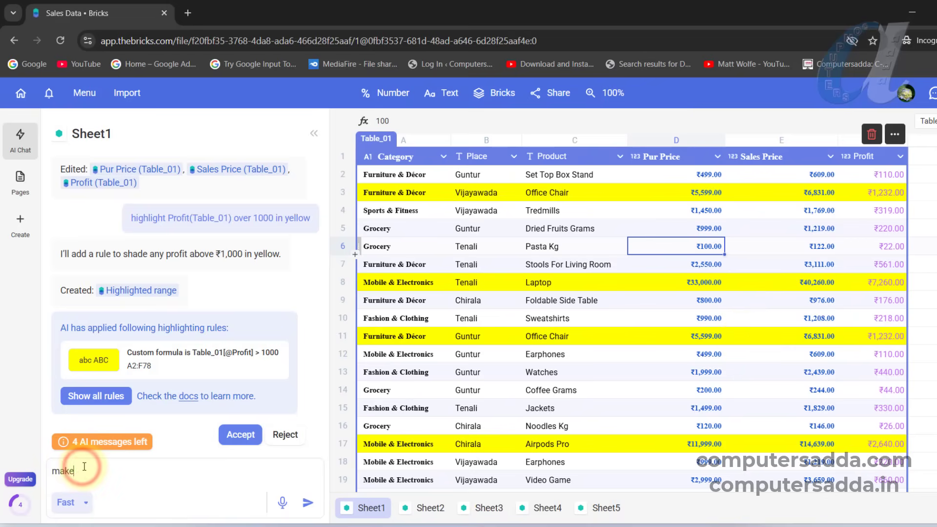
pyautogui.write('column ')
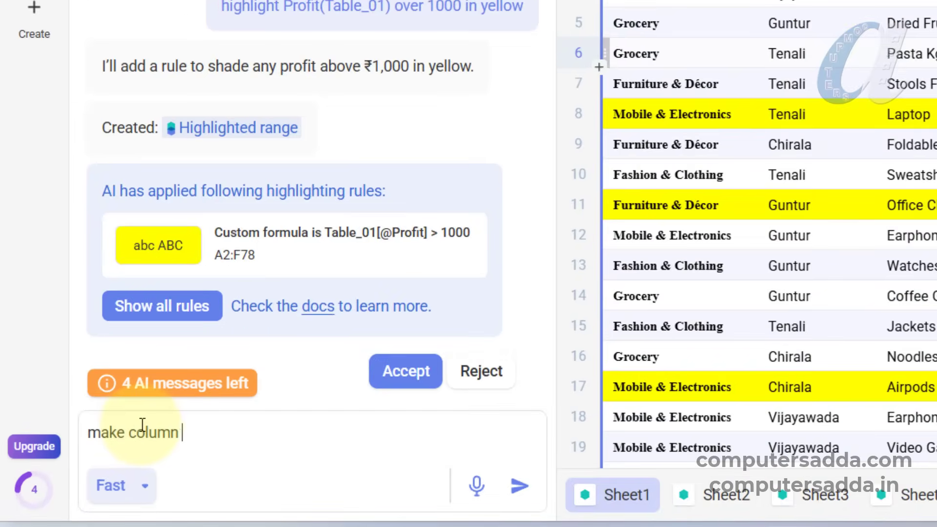
pyautogui.write('chart that shows Profit(Table_01) by ')
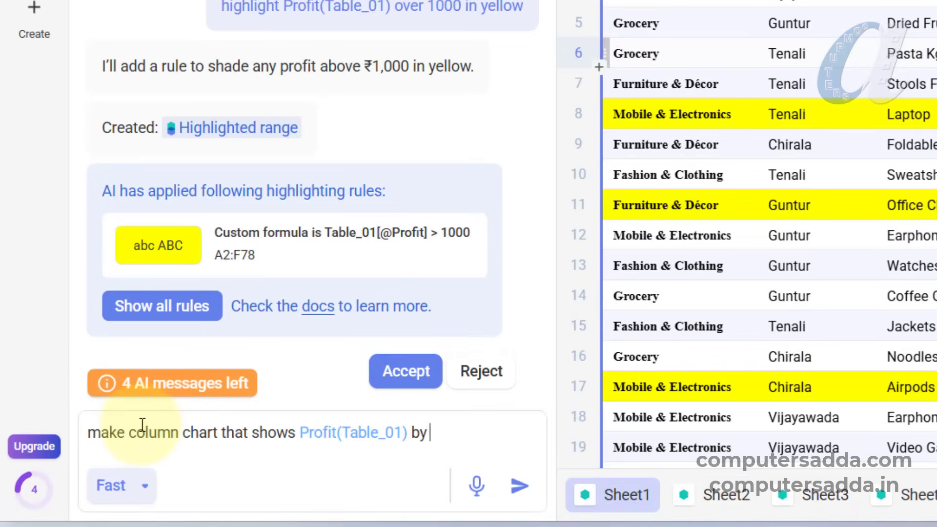
pyautogui.write('Place(Table_01) and Profit(Table_01)')
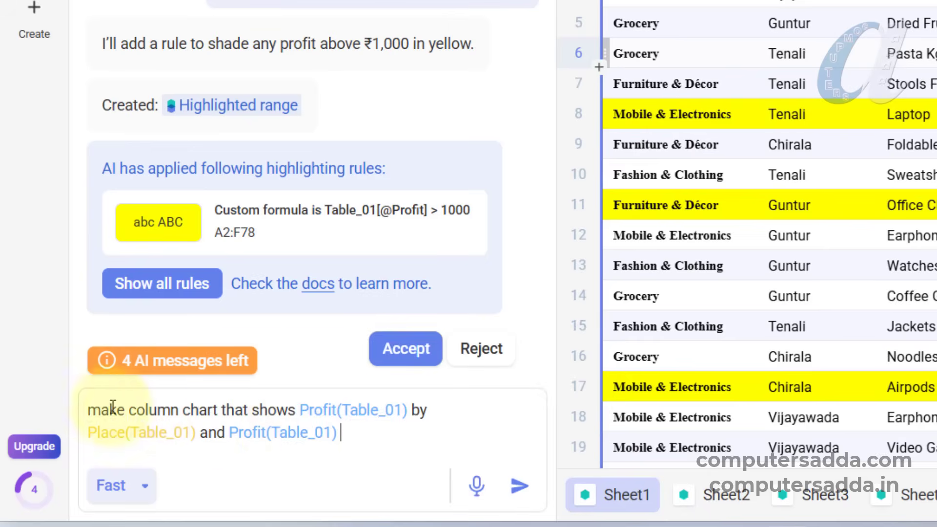
pyautogui.click(518, 487)
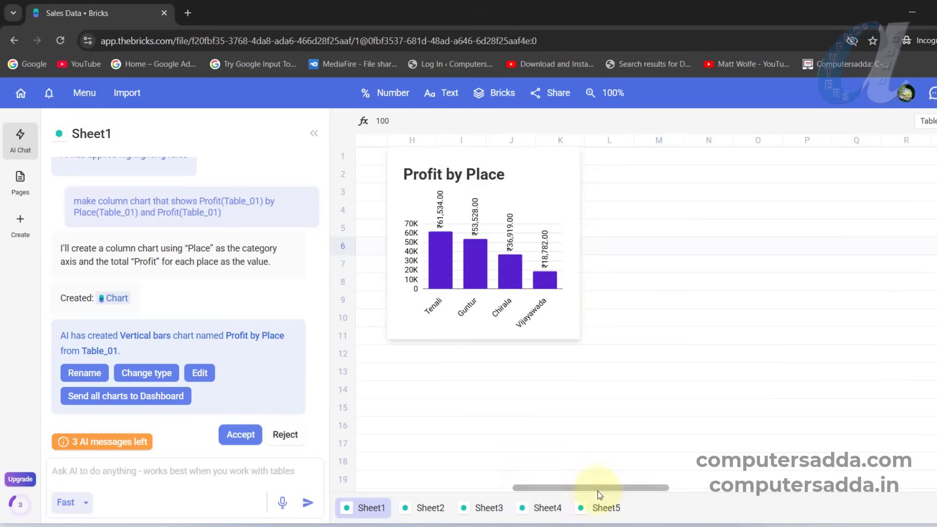
pyautogui.moveTo(602, 487); pyautogui.dragTo(453, 487)
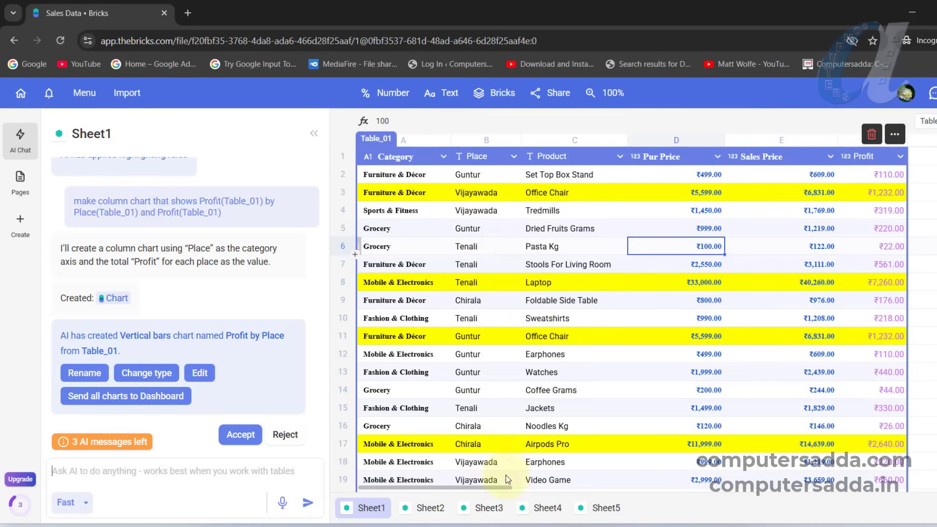
pyautogui.moveTo(446, 487)
pyautogui.mouseDown()
pyautogui.moveTo(648, 487)
pyautogui.moveTo(454, 487)
pyautogui.mouseUp()
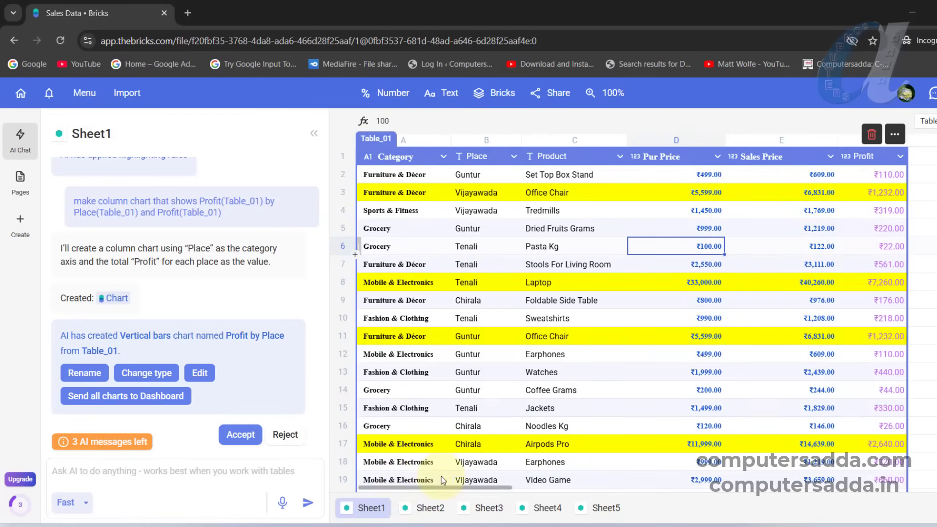
# - Add a new board page to the Sales Data file and look over its empty blocks
pyautogui.click(20, 179)
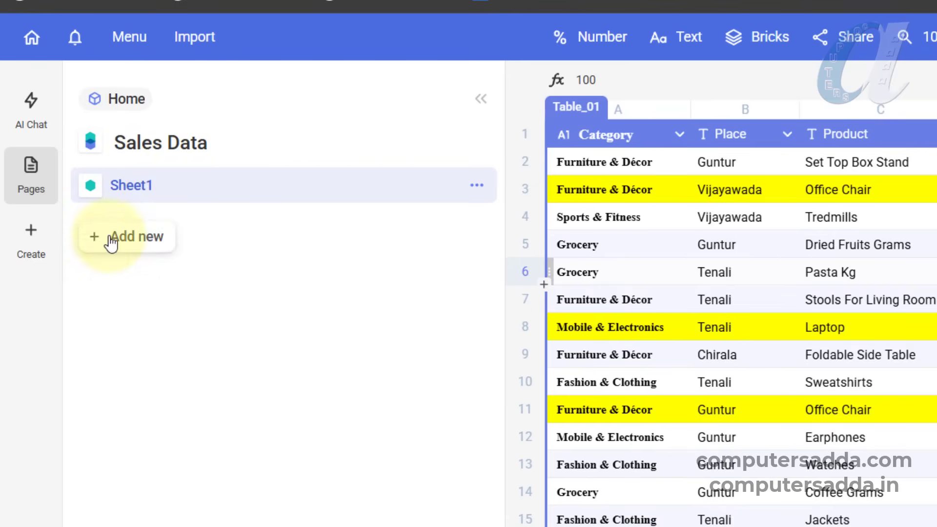
pyautogui.click(138, 241)
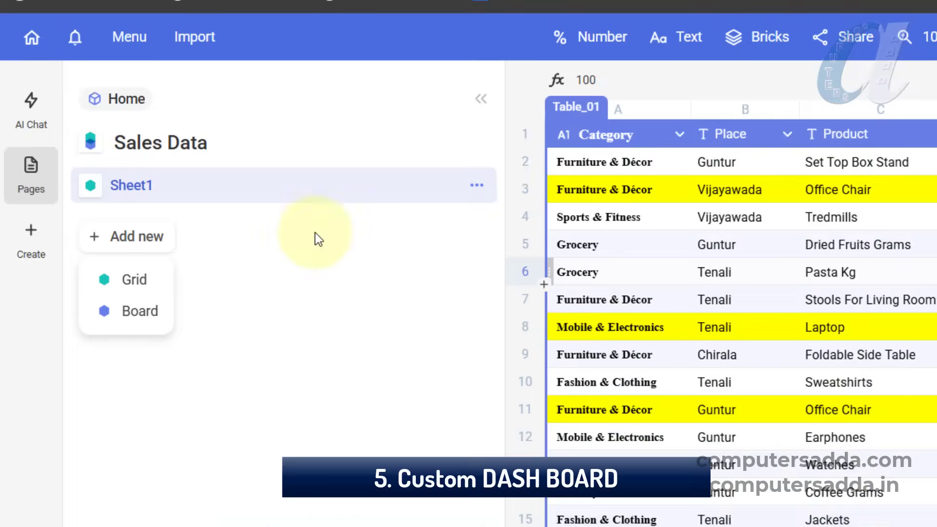
pyautogui.click(132, 315)
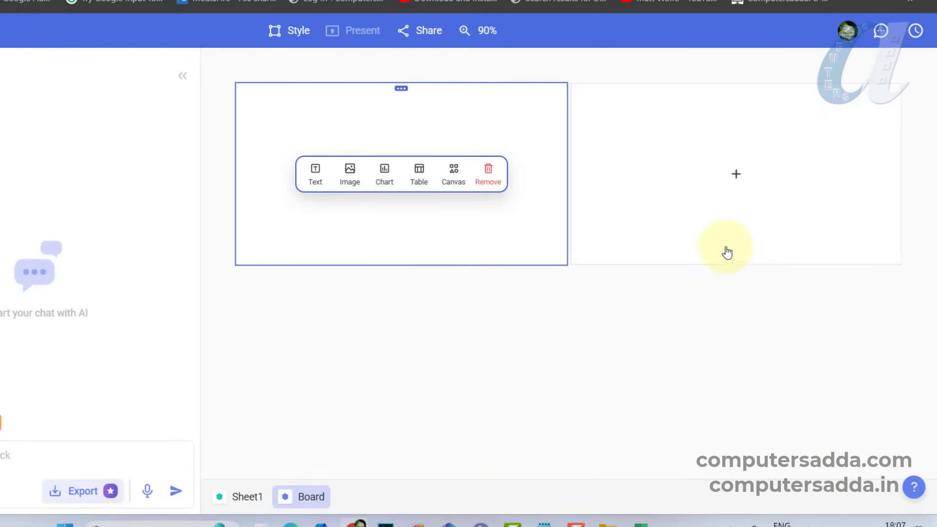
pyautogui.scroll(-4, 605, 248)
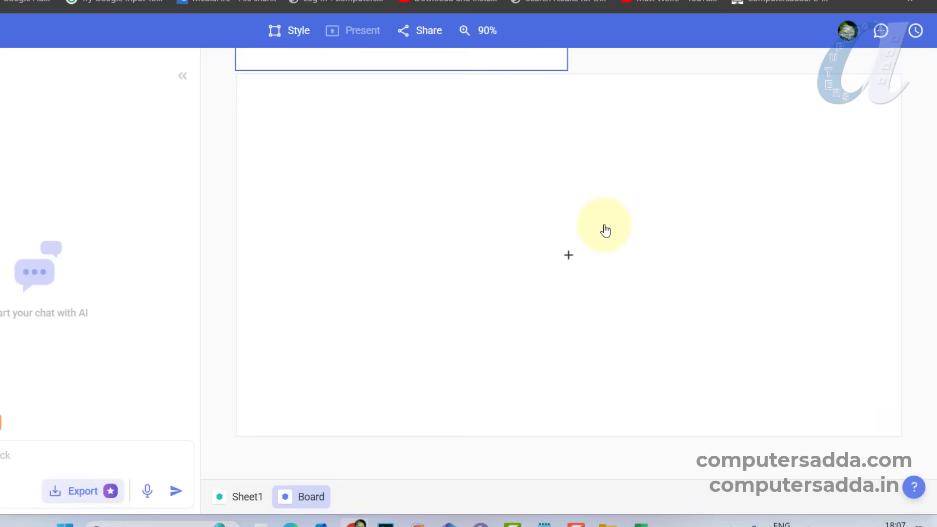
pyautogui.click(490, 282)
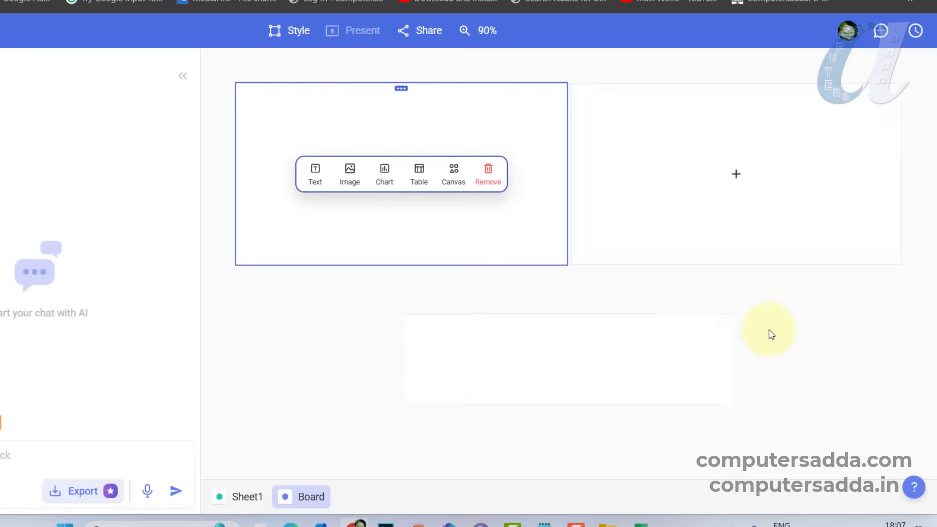
pyautogui.click(685, 128)
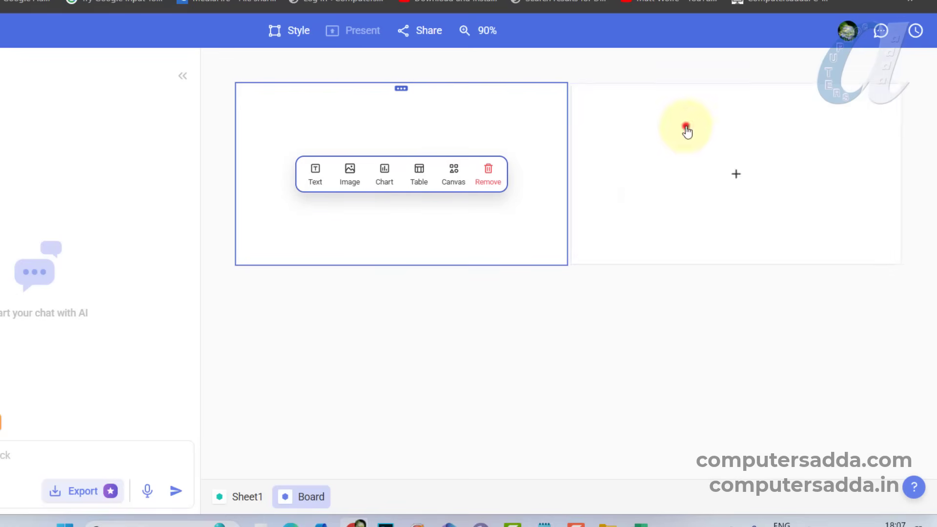
pyautogui.click(356, 172)
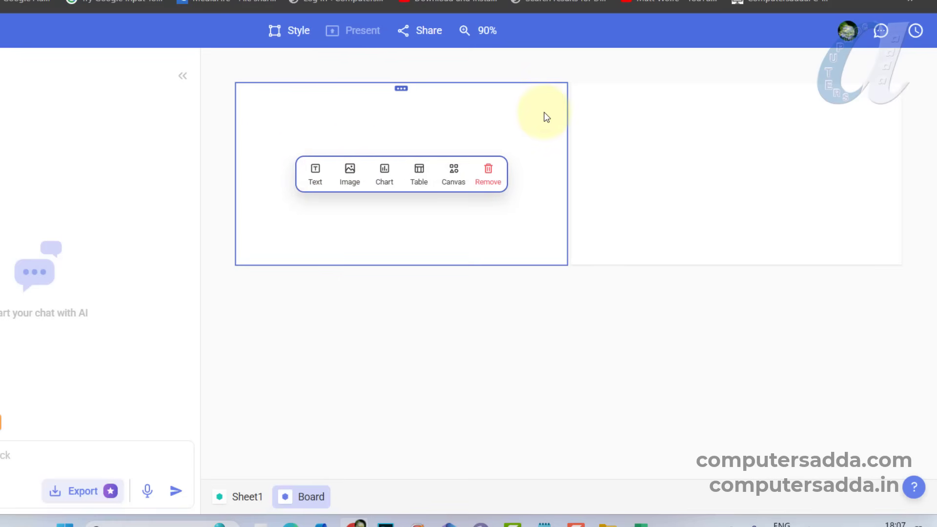
# - Resize the board's empty blocks so one spans the full first row and two equal blocks fill the second row
pyautogui.moveTo(566, 119); pyautogui.dragTo(921, 122)
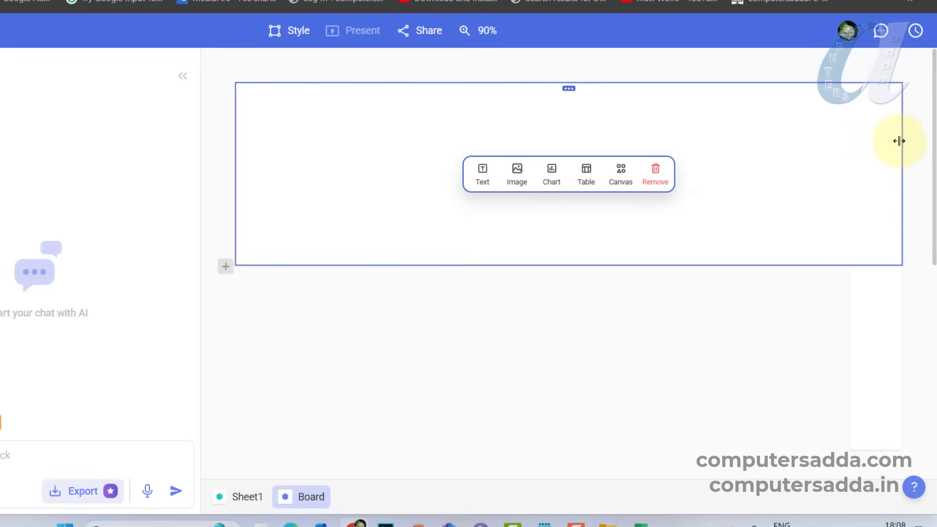
pyautogui.click(601, 163)
pyautogui.click(490, 331)
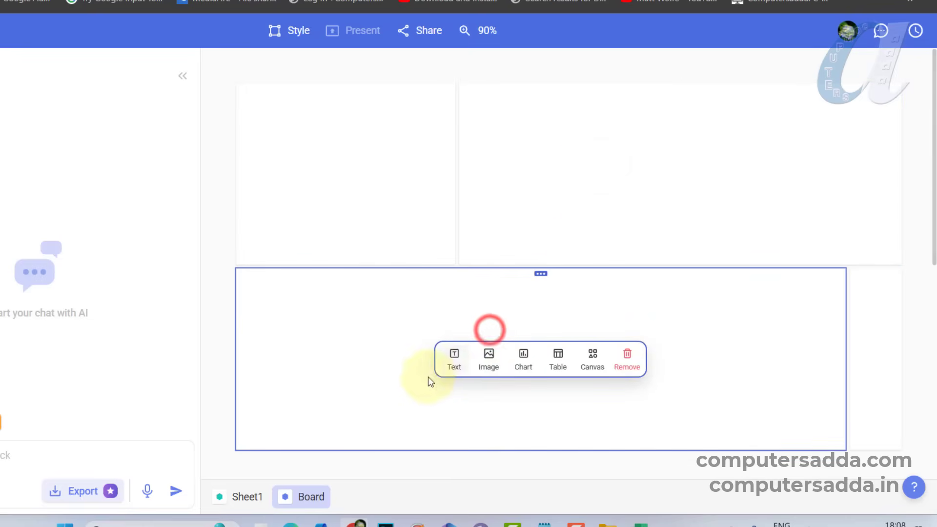
pyautogui.moveTo(846, 350); pyautogui.dragTo(901, 348)
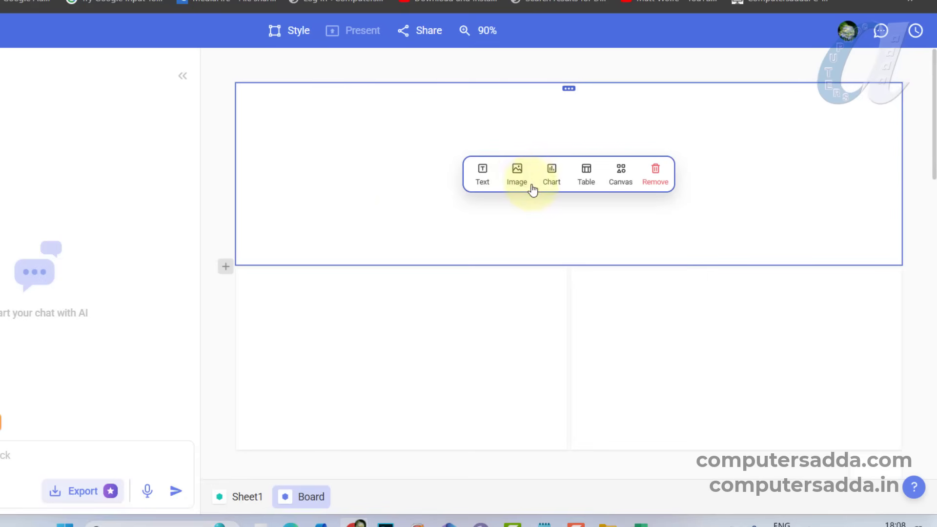
# - Upload the ghhk image from the Downloads folder into the full-width block and add a text block directly below it
pyautogui.click(518, 173)
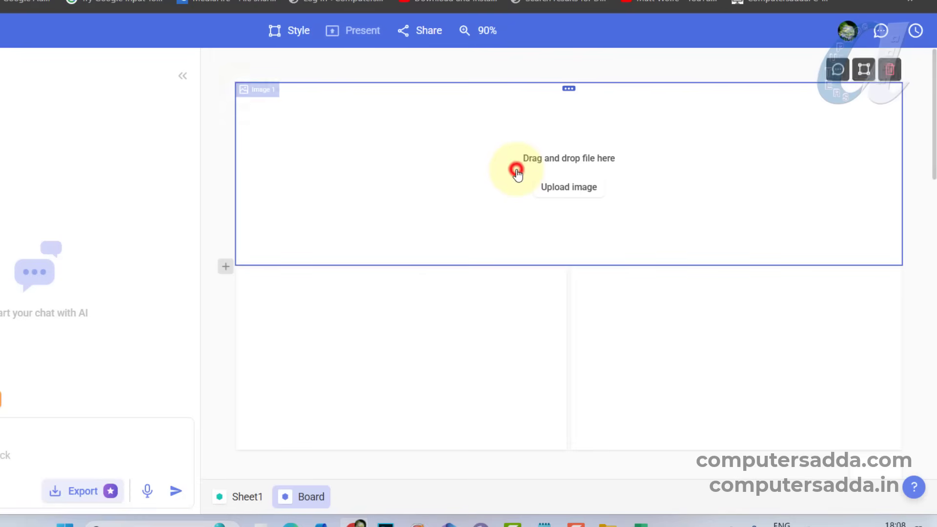
pyautogui.click(564, 189)
pyautogui.click(383, 299)
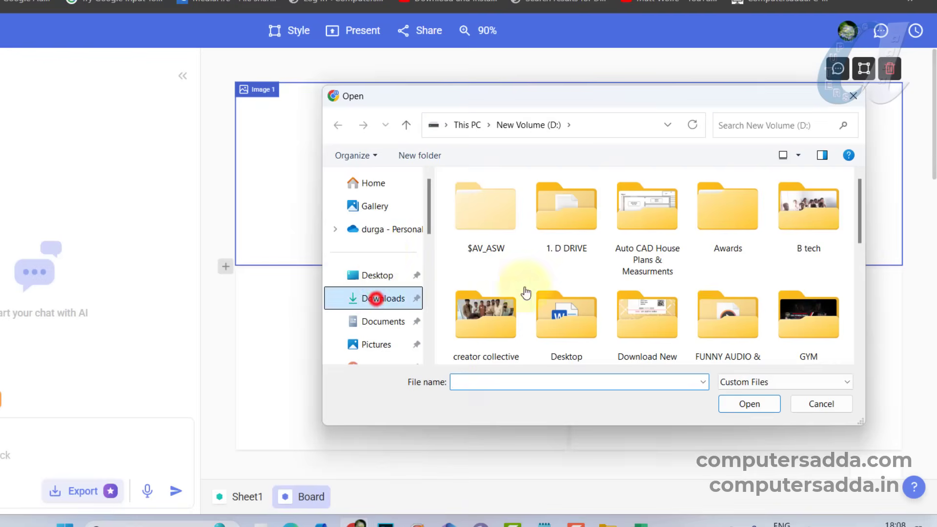
pyautogui.scroll(-6, 860, 188)
pyautogui.click(648, 337)
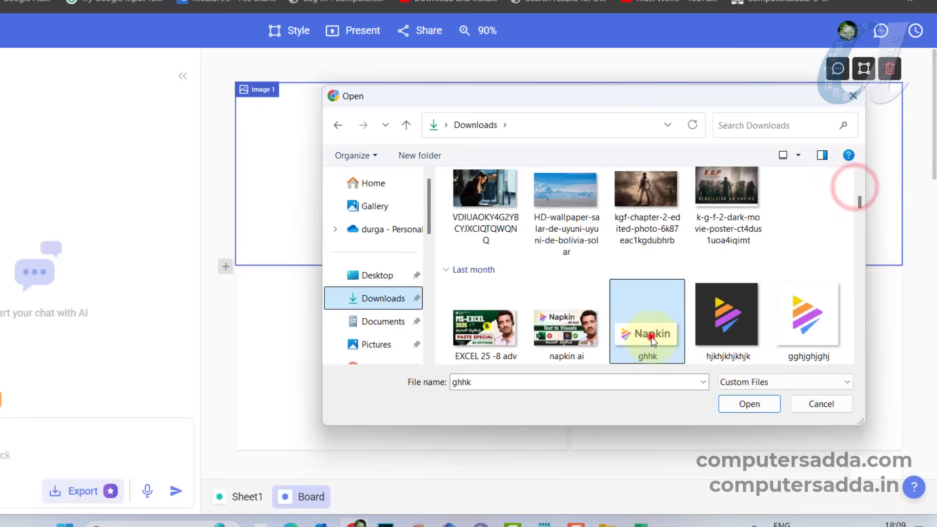
pyautogui.click(748, 404)
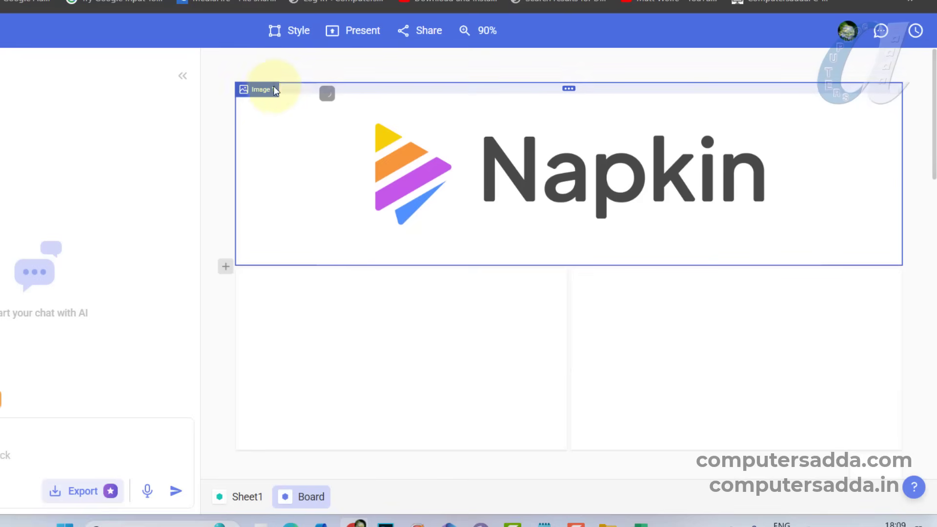
pyautogui.click(310, 364)
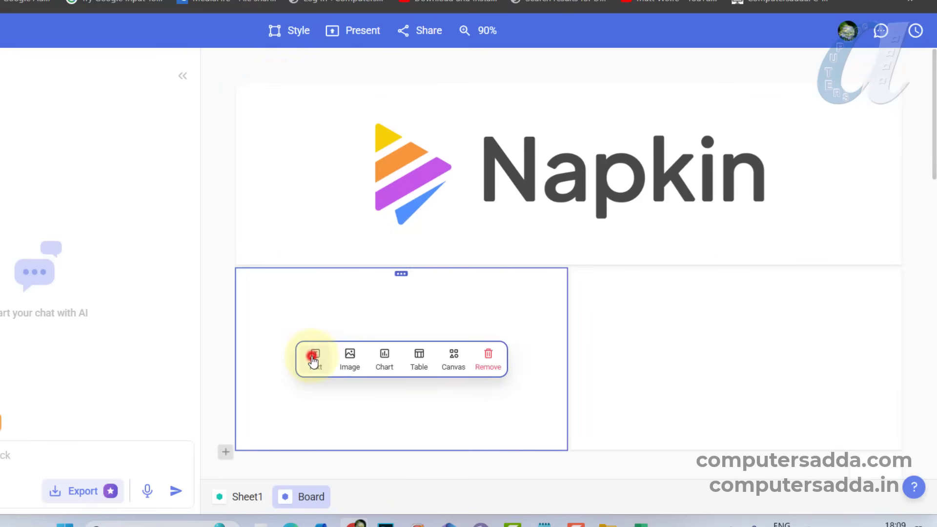
pyautogui.click(314, 358)
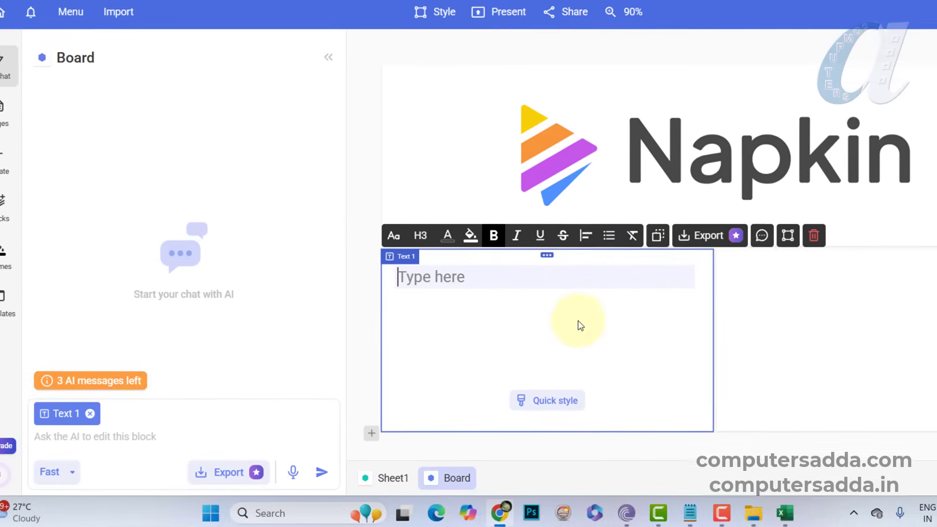
# - Send a copy of the Profit by Place chart from Sheet1 to the existing Board page
pyautogui.click(34, 111)
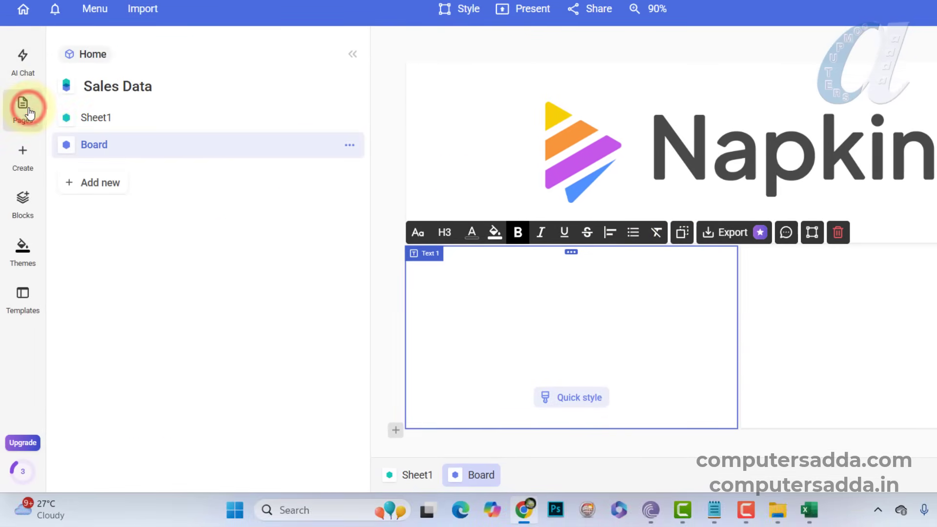
pyautogui.click(110, 122)
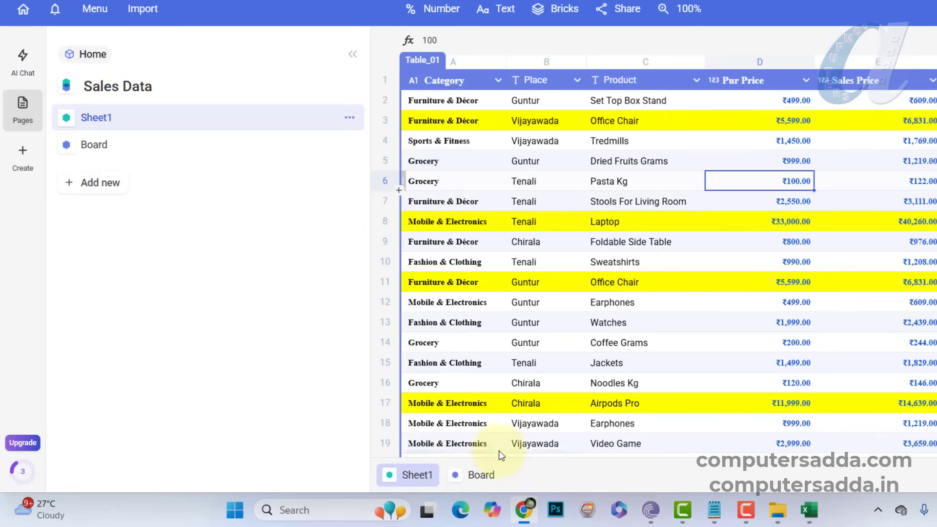
pyautogui.moveTo(502, 452); pyautogui.dragTo(655, 383)
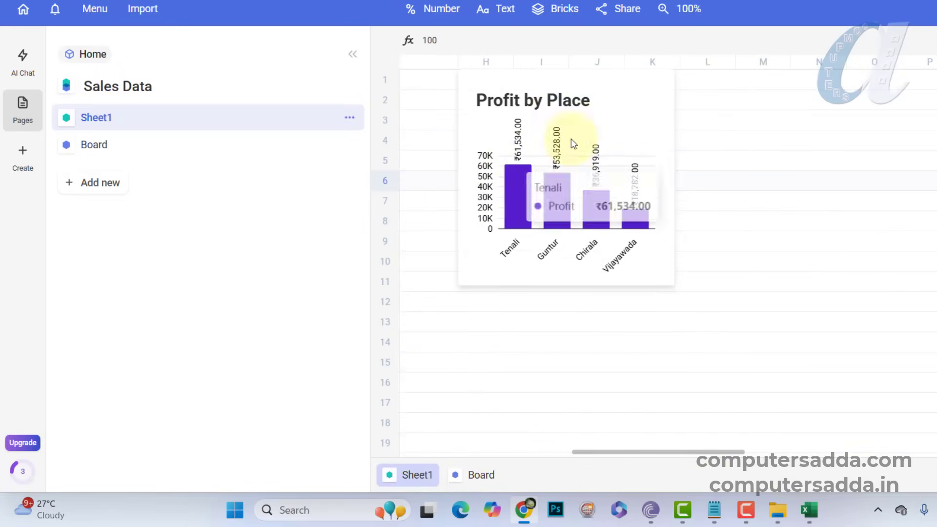
pyautogui.click(627, 88)
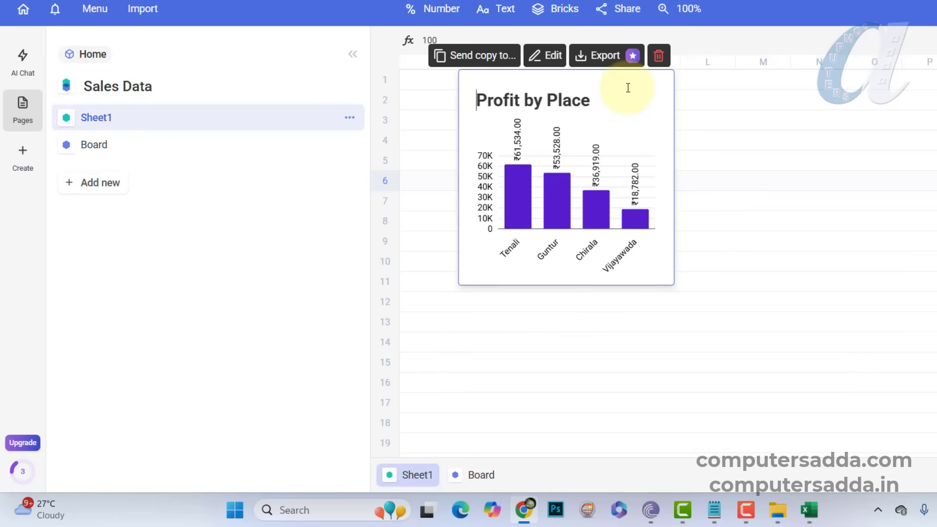
pyautogui.click(485, 57)
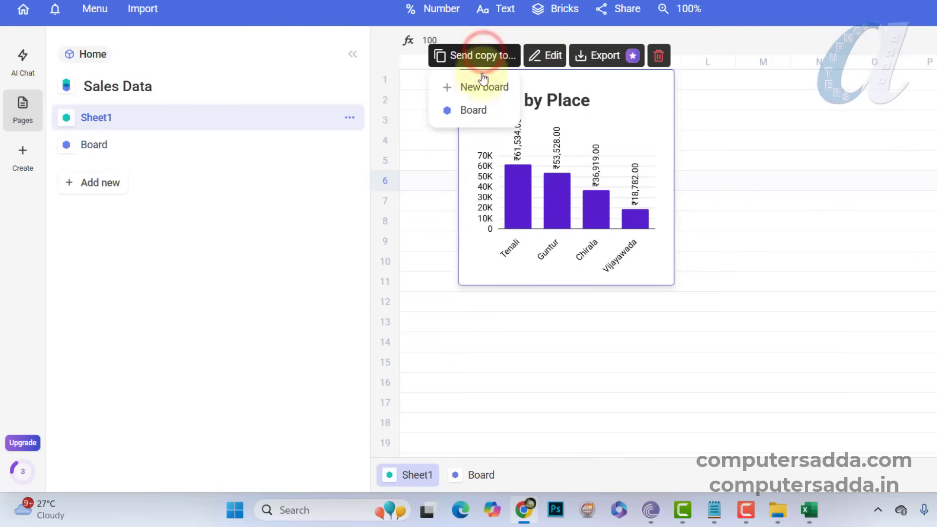
pyautogui.click(473, 111)
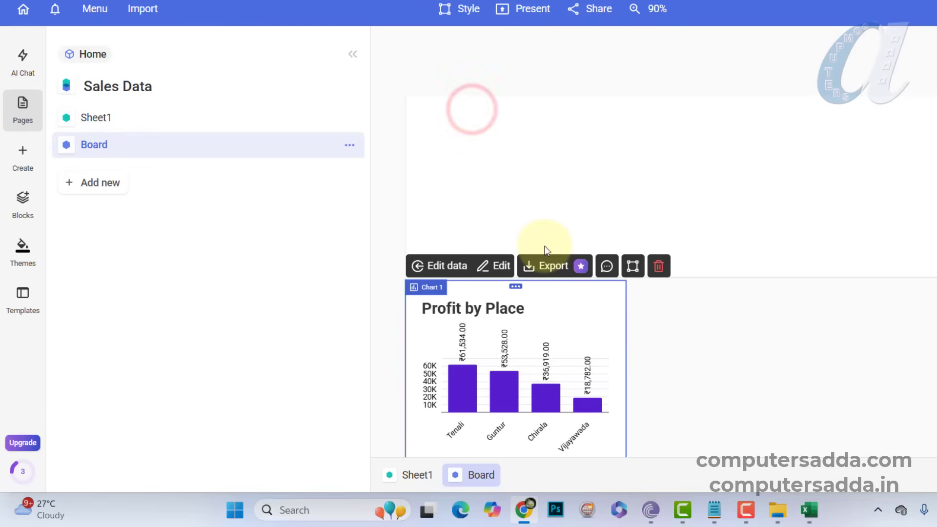
pyautogui.scroll(4, 604, 234)
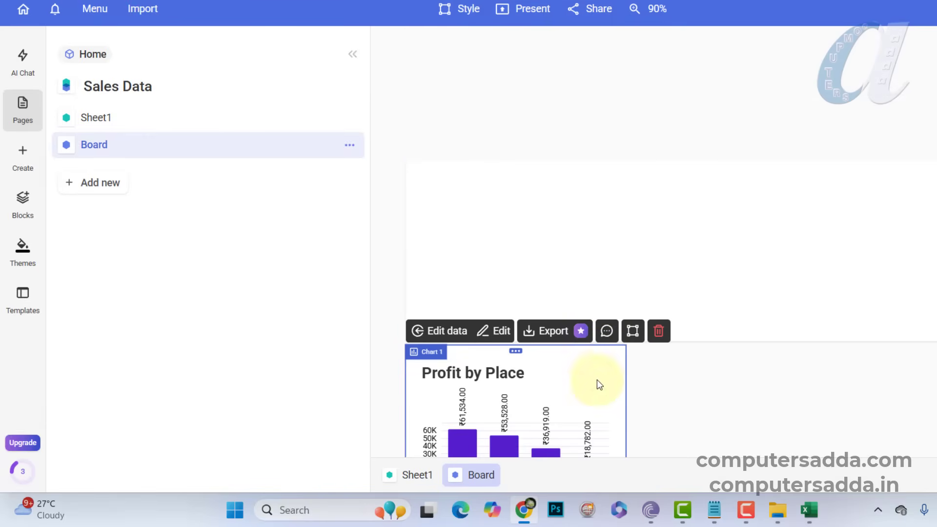
# - Widen the Profit by Place chart on the board and delete the empty text block beside it
pyautogui.moveTo(599, 385); pyautogui.dragTo(562, 276)
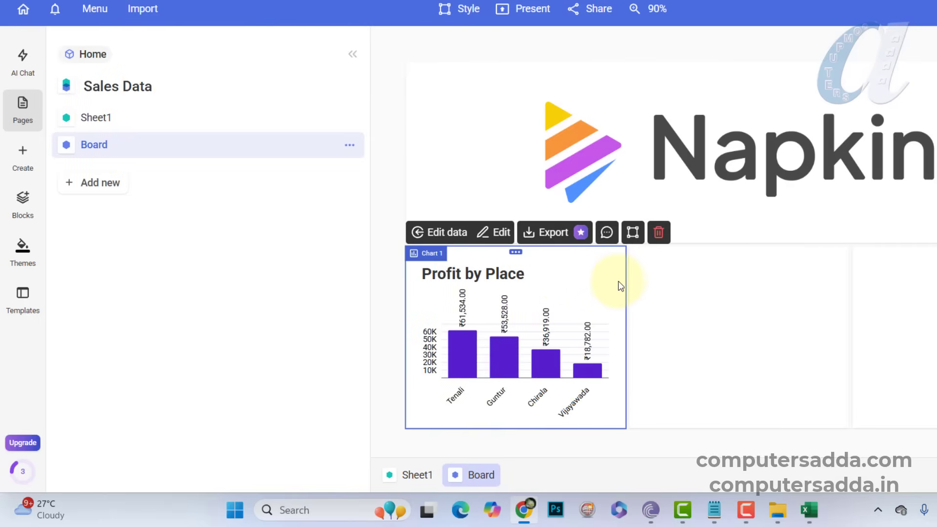
pyautogui.moveTo(627, 323); pyautogui.dragTo(855, 318)
pyautogui.click(871, 289)
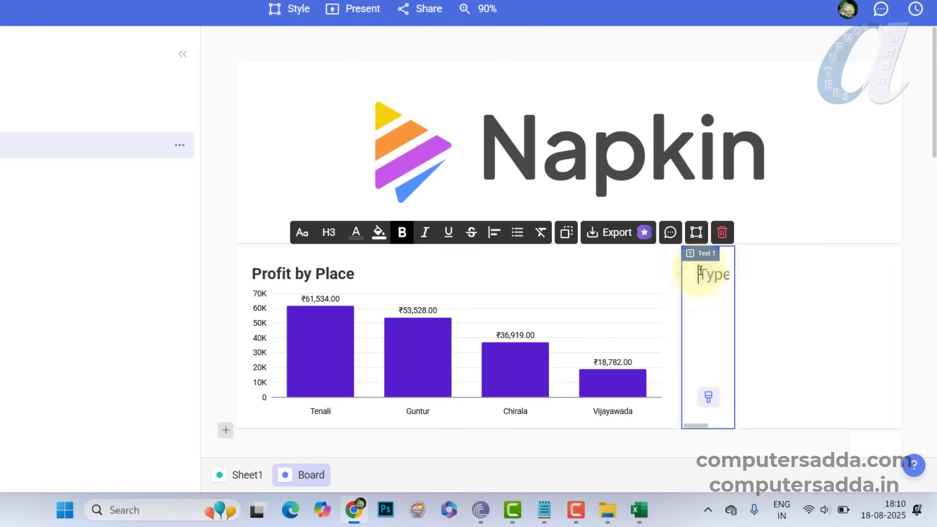
pyautogui.click(736, 233)
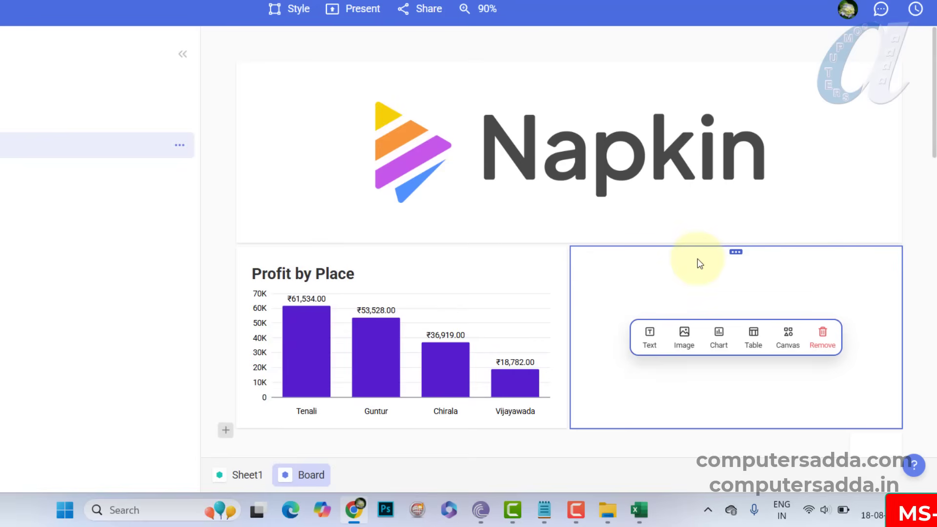
# - Start a new chart in the empty block beside Profit by Place, using the data range Sheet1!A1:F78
pyautogui.click(718, 334)
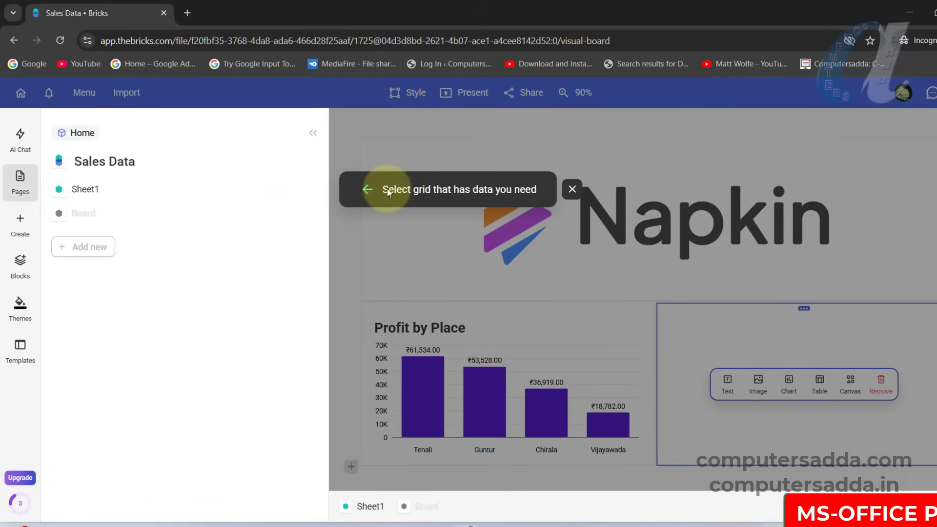
pyautogui.click(84, 190)
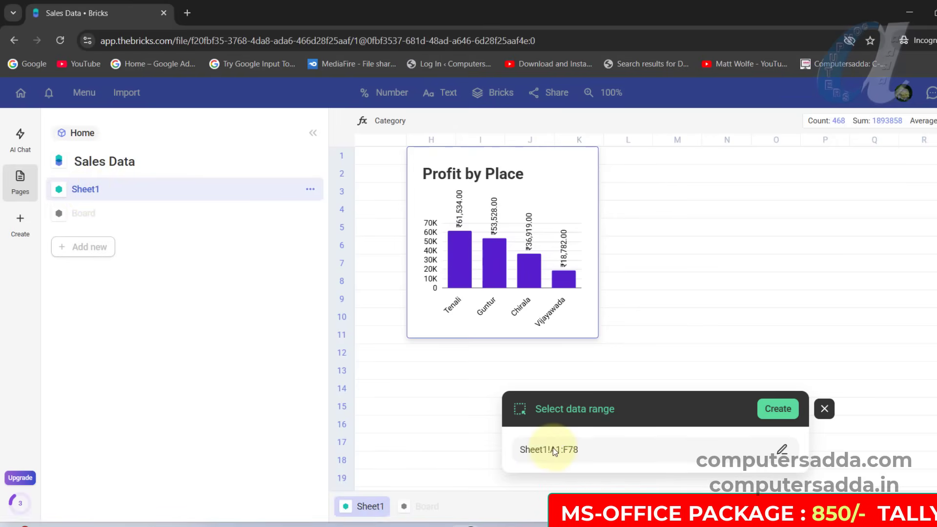
pyautogui.click(778, 409)
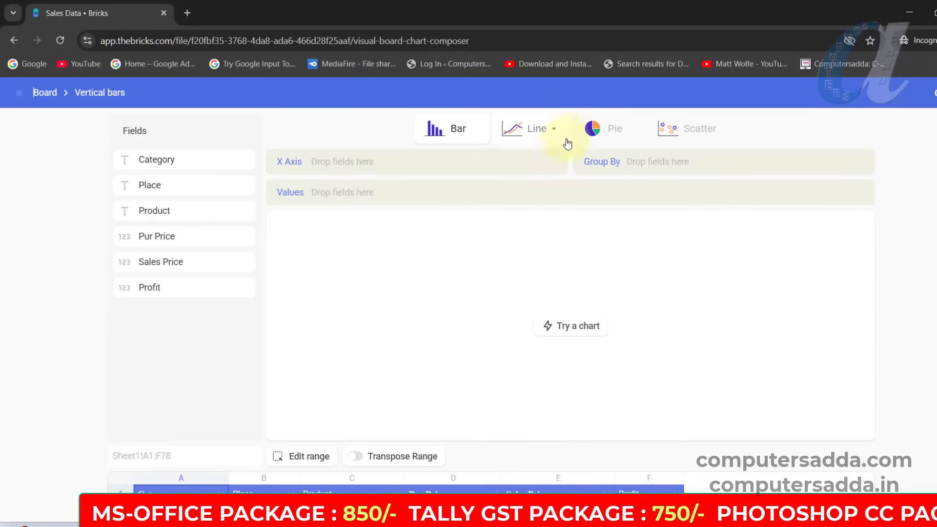
# - Make the chart a pie with Sales Price as the values, and replace the Product legend with Place
pyautogui.click(606, 131)
pyautogui.click(610, 170)
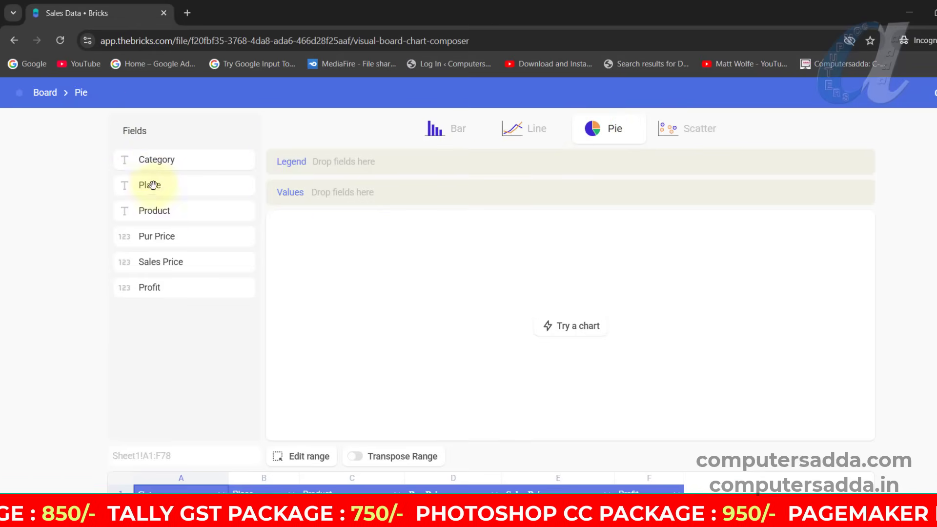
pyautogui.moveTo(153, 213); pyautogui.dragTo(364, 167)
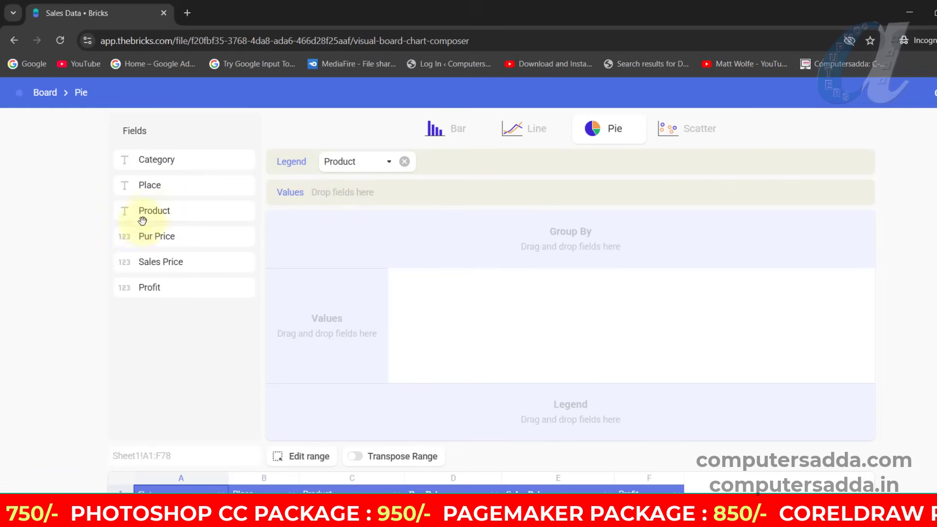
pyautogui.moveTo(156, 263); pyautogui.dragTo(374, 204)
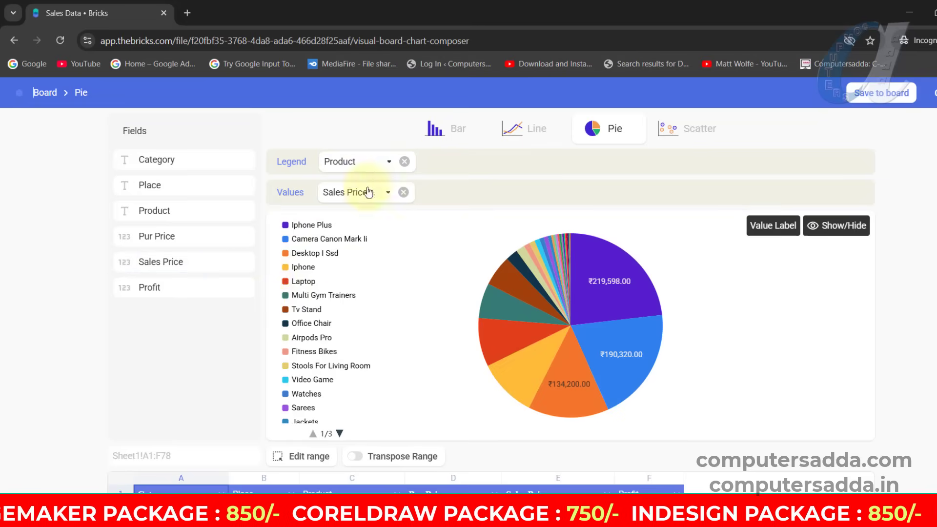
pyautogui.click(404, 162)
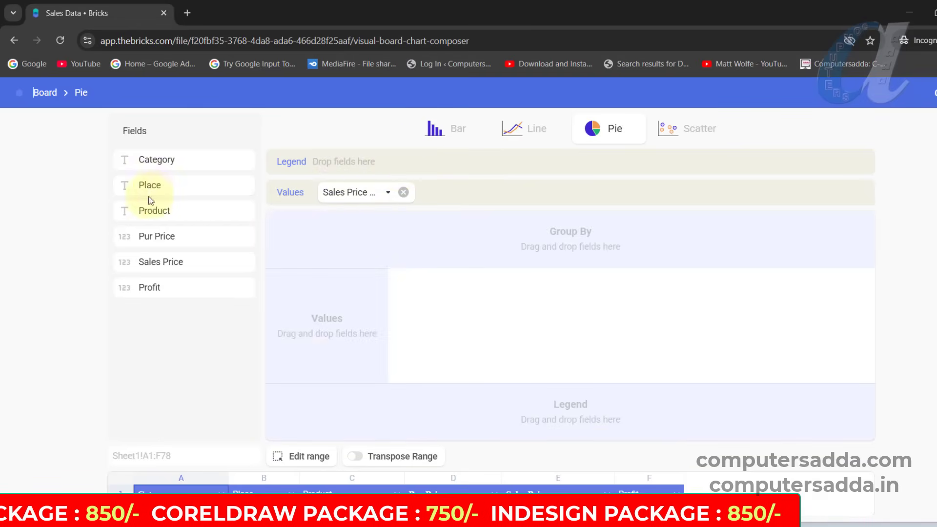
pyautogui.moveTo(150, 190); pyautogui.dragTo(389, 161)
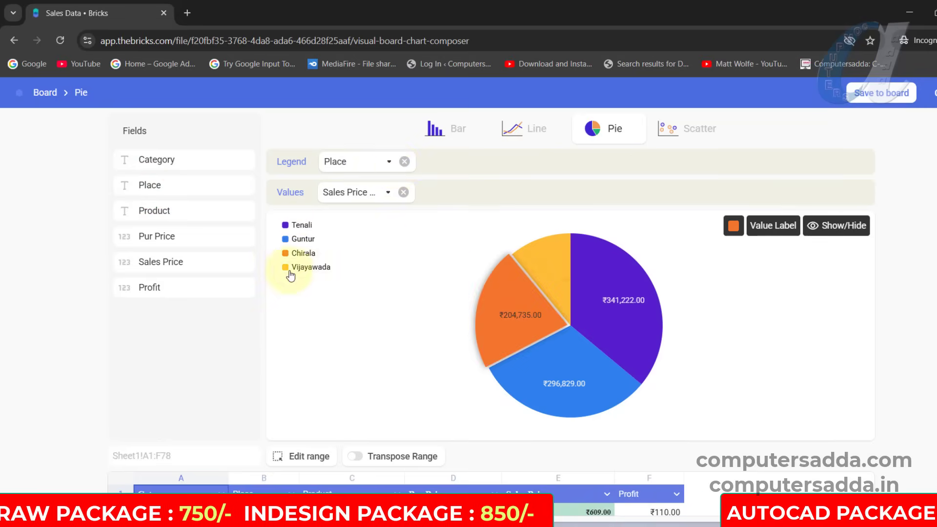
# - Hide the Chirala and Guntur slices through the legend, and show both again
pyautogui.click(285, 253)
pyautogui.click(287, 240)
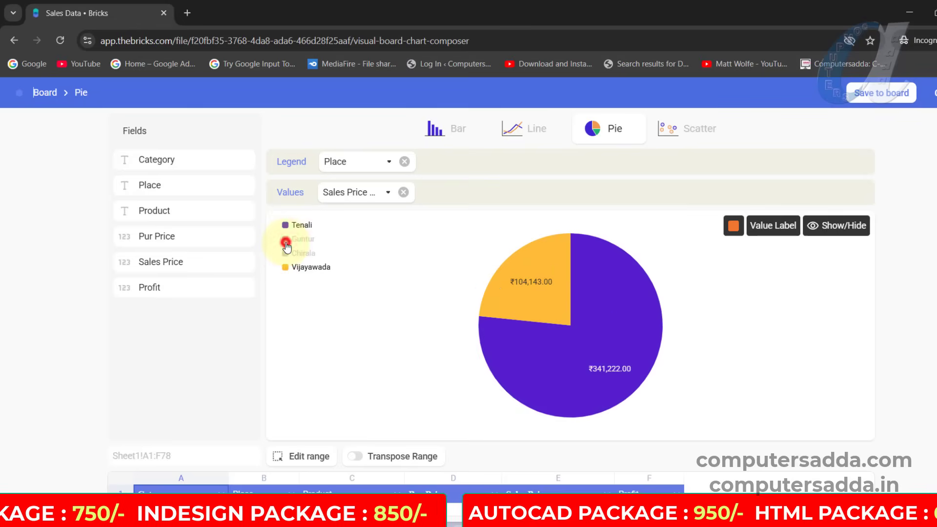
pyautogui.click(285, 241)
pyautogui.click(285, 253)
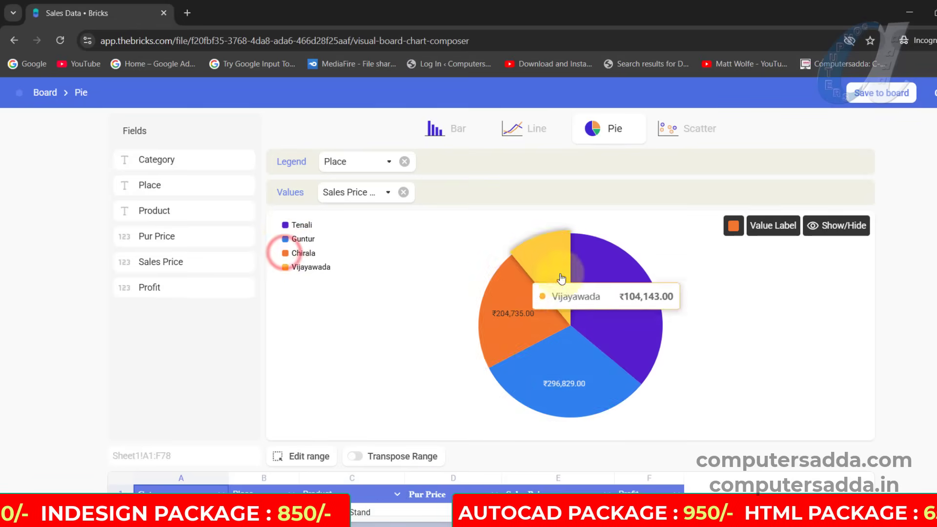
# - Recolor the Tenali slice of the pie chart green
pyautogui.click(613, 269)
pyautogui.click(734, 229)
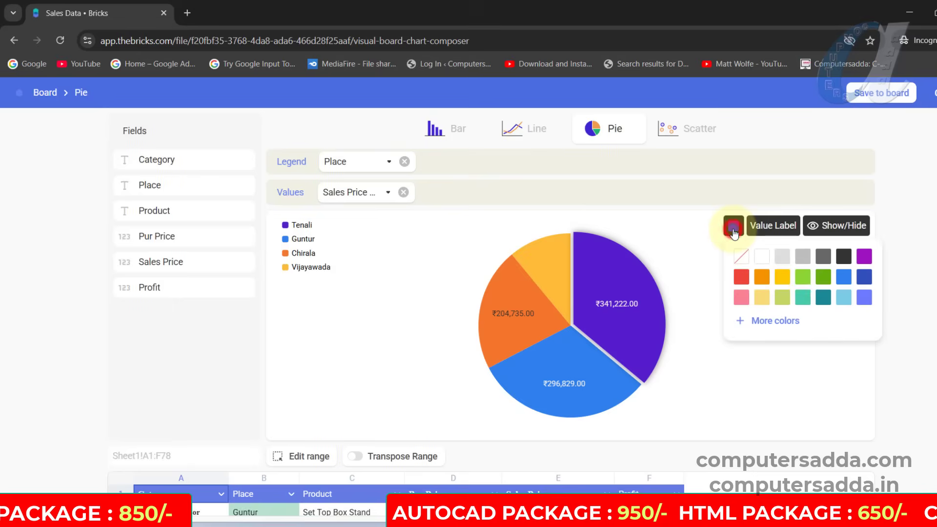
pyautogui.click(818, 280)
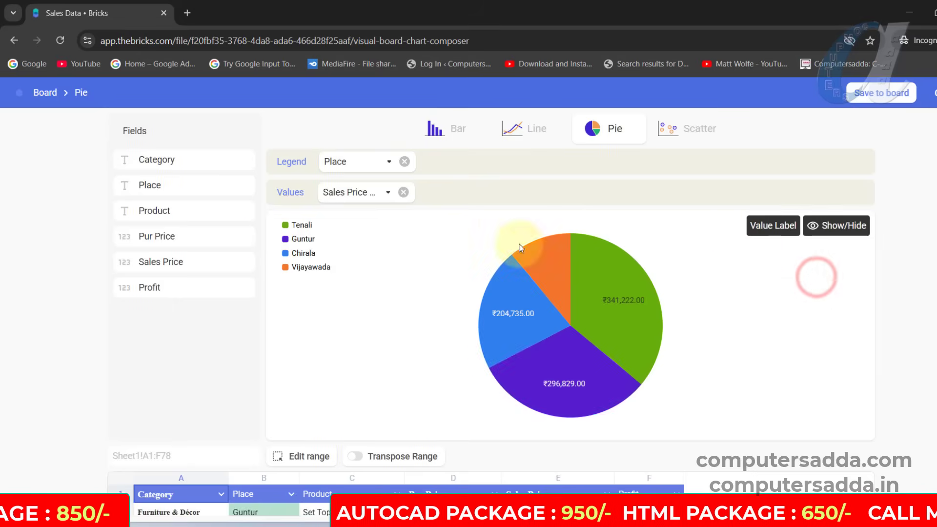
# - Try switching the pie chart's labels and legend off and back on
pyautogui.click(825, 227)
pyautogui.click(838, 254)
pyautogui.click(838, 253)
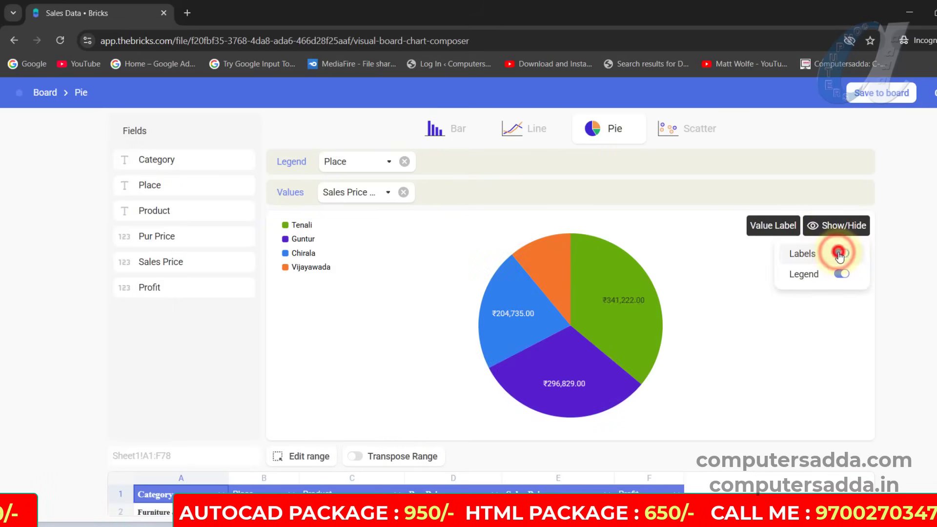
pyautogui.click(843, 275)
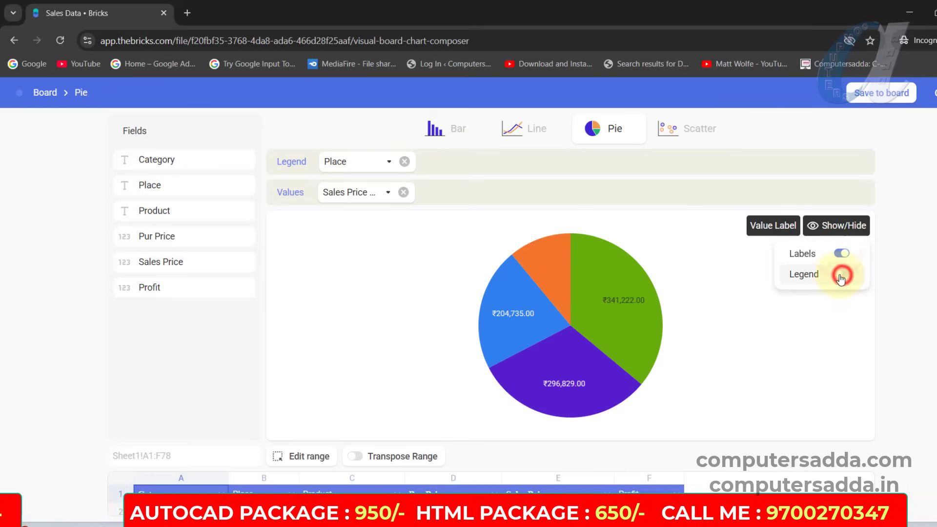
pyautogui.click(532, 128)
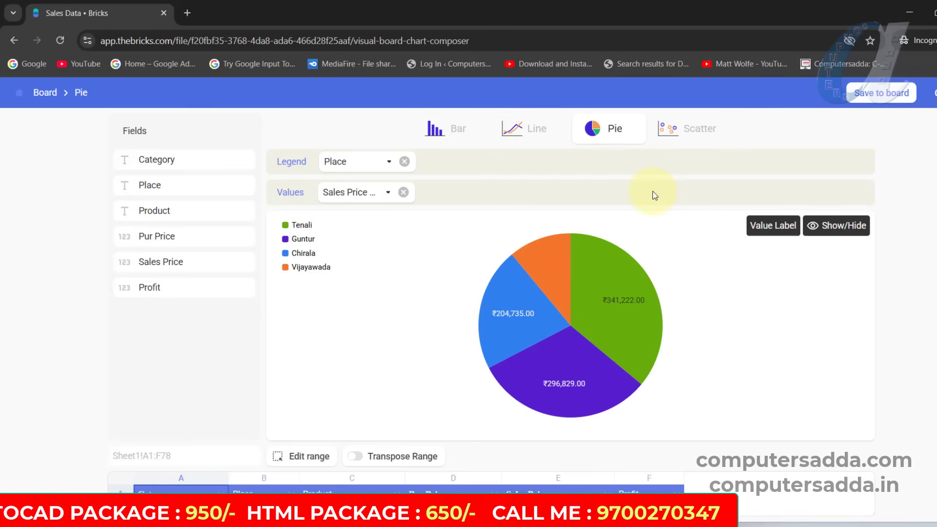
# - Reapply the data range Sheet1!A1:F78 to the pie chart and save the chart to the board
pyautogui.click(304, 458)
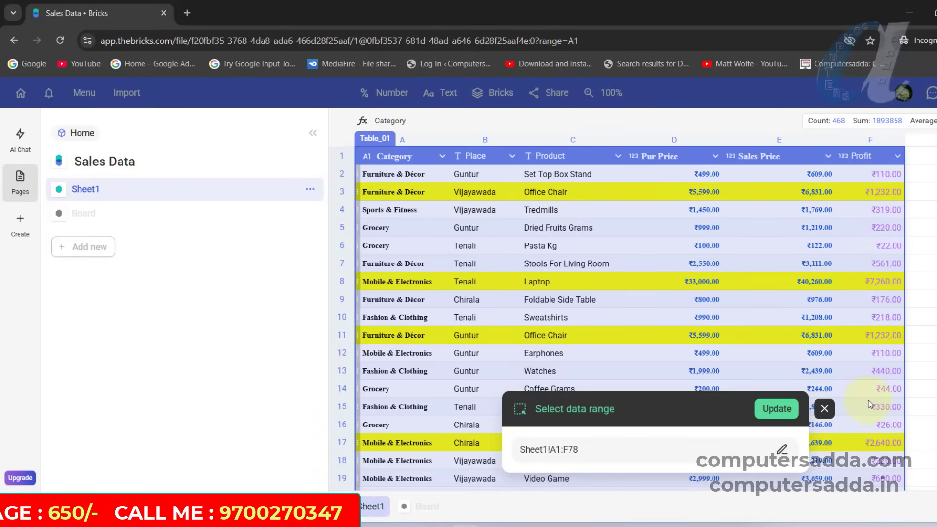
pyautogui.click(780, 409)
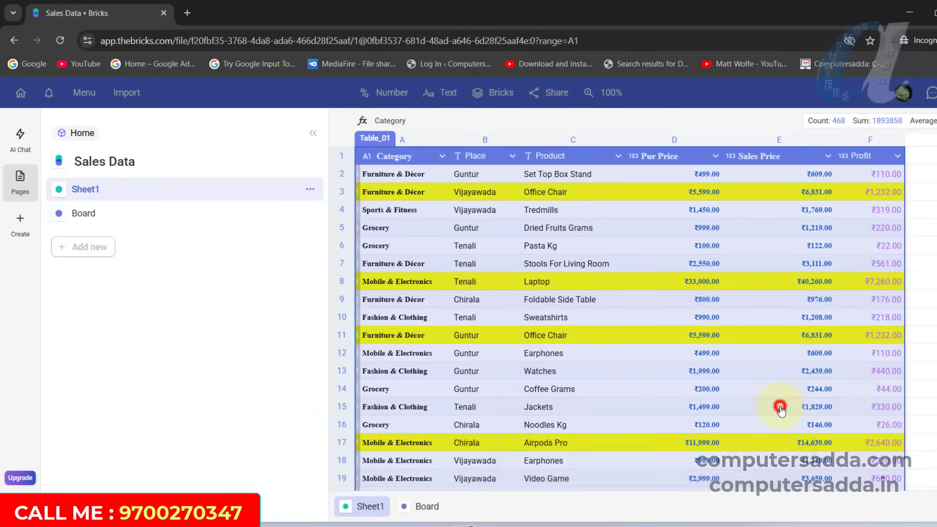
pyautogui.click(907, 95)
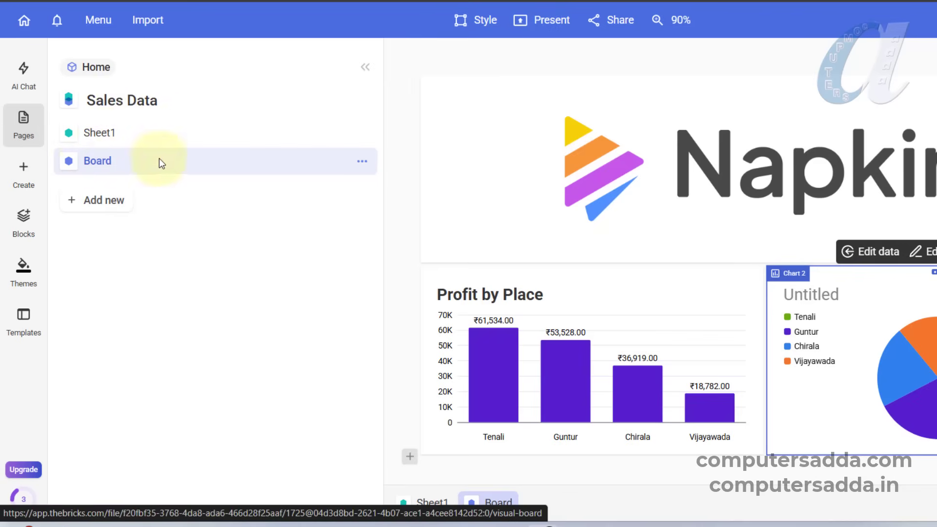
# - Review the source table on Sheet1, and the Profit by Place and pie charts on the Board page
pyautogui.click(110, 132)
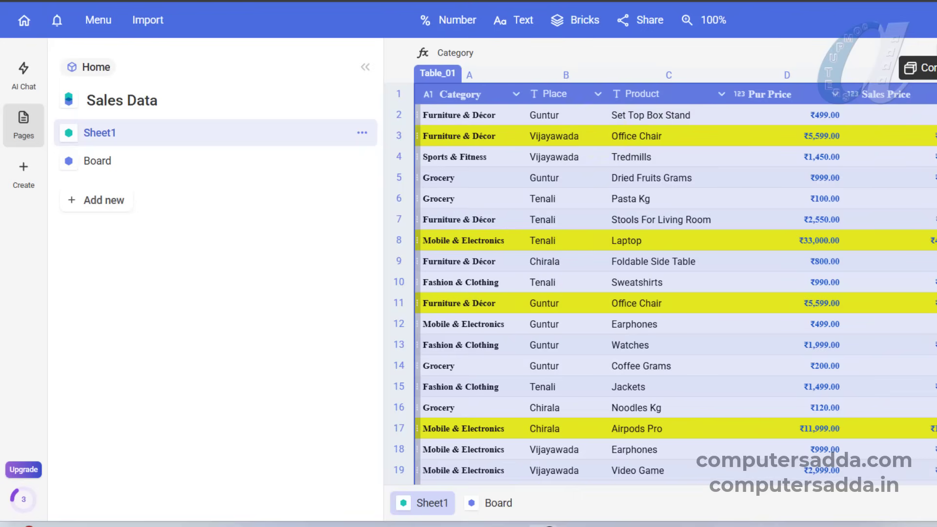
pyautogui.click(98, 160)
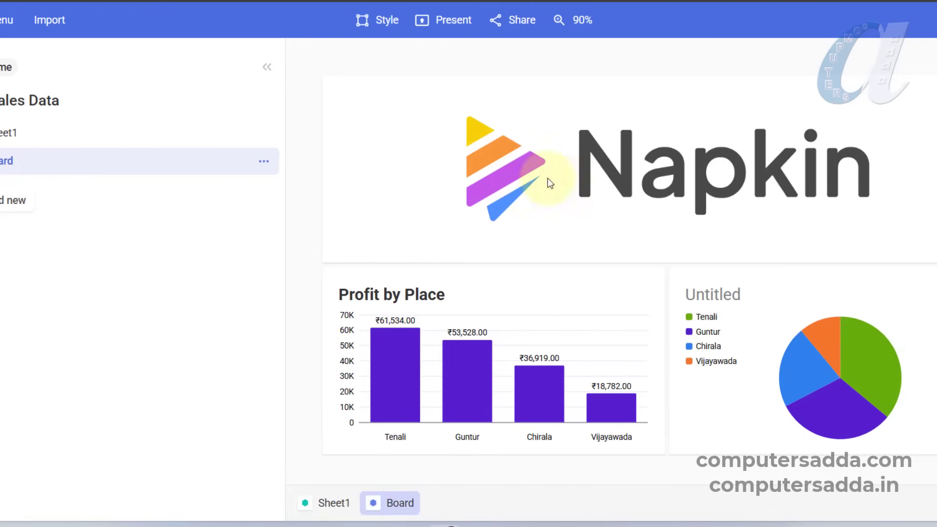
pyautogui.moveTo(557, 336)
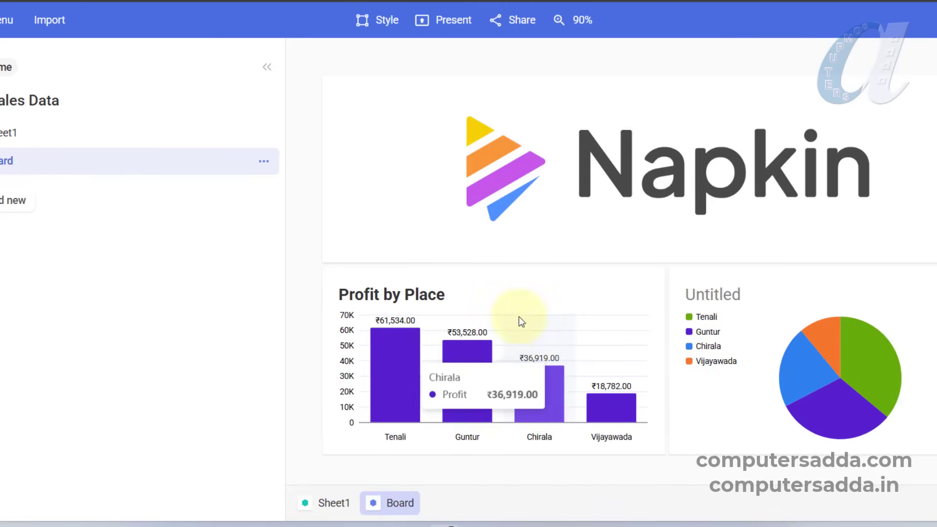
pyautogui.click(527, 296)
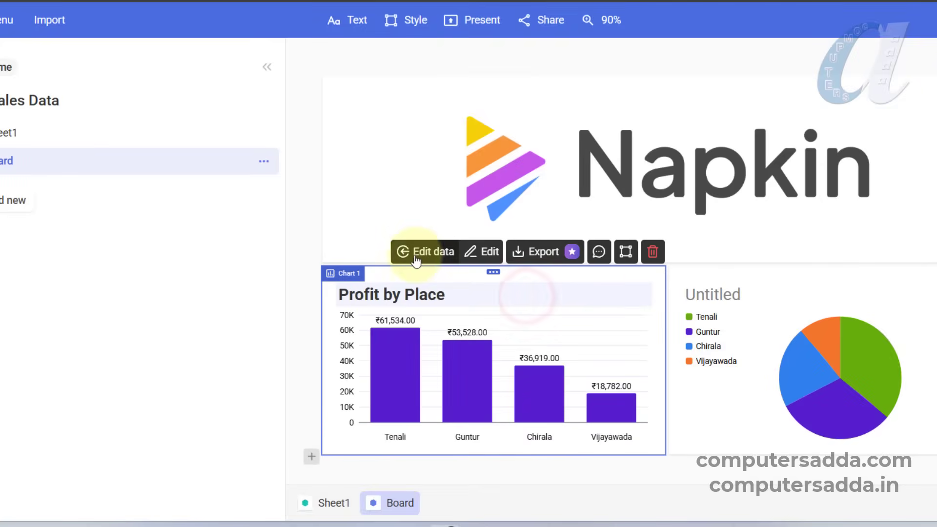
pyautogui.click(928, 295)
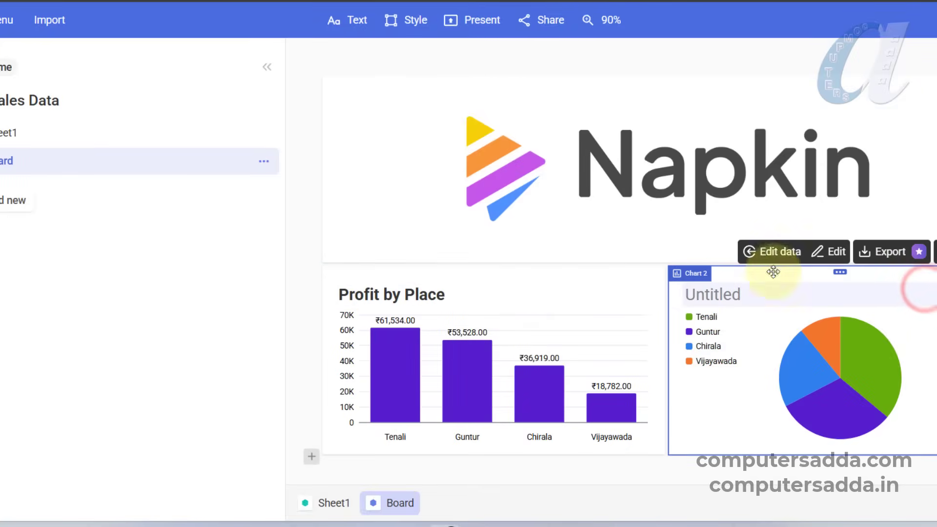
# - Title the untitled chart "Pie Chart" and format the title in Noto Sans, Heading 2, with red text
pyautogui.click(728, 295)
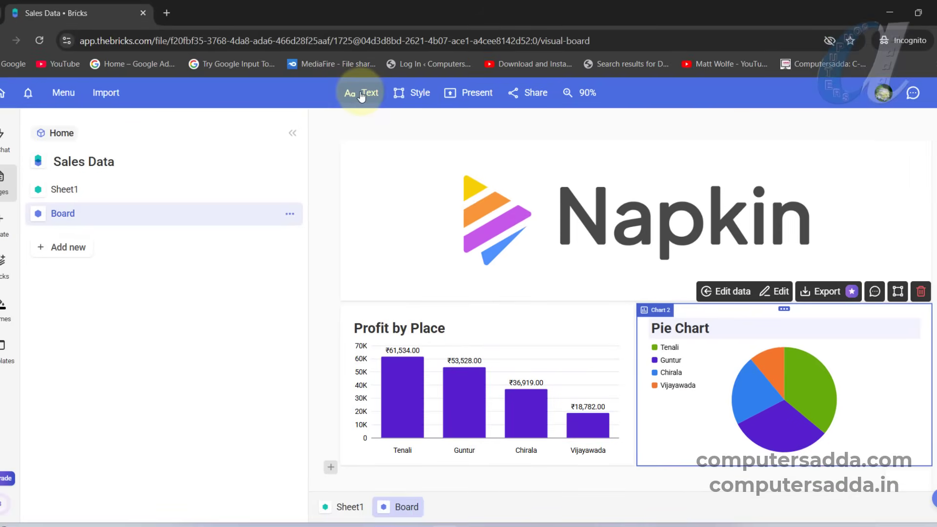
pyautogui.click(361, 94)
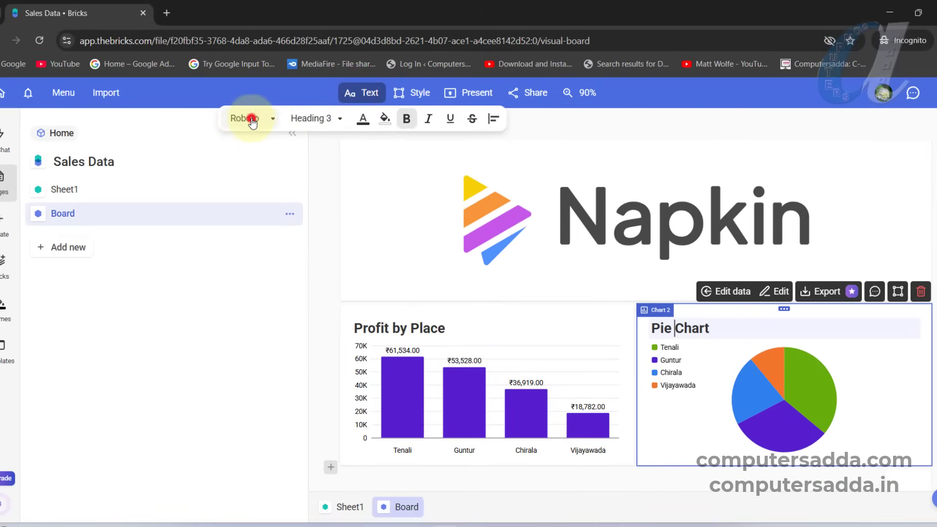
pyautogui.click(252, 120)
pyautogui.click(277, 281)
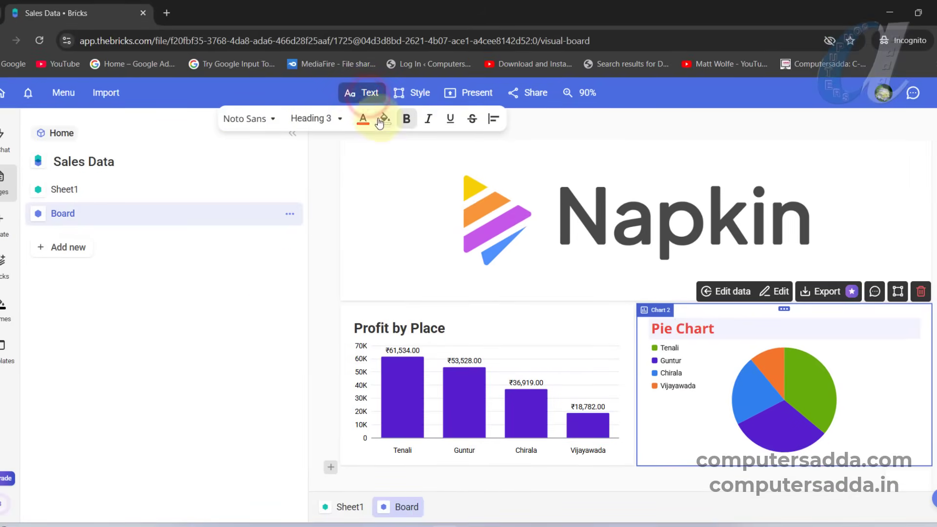
pyautogui.click(430, 120)
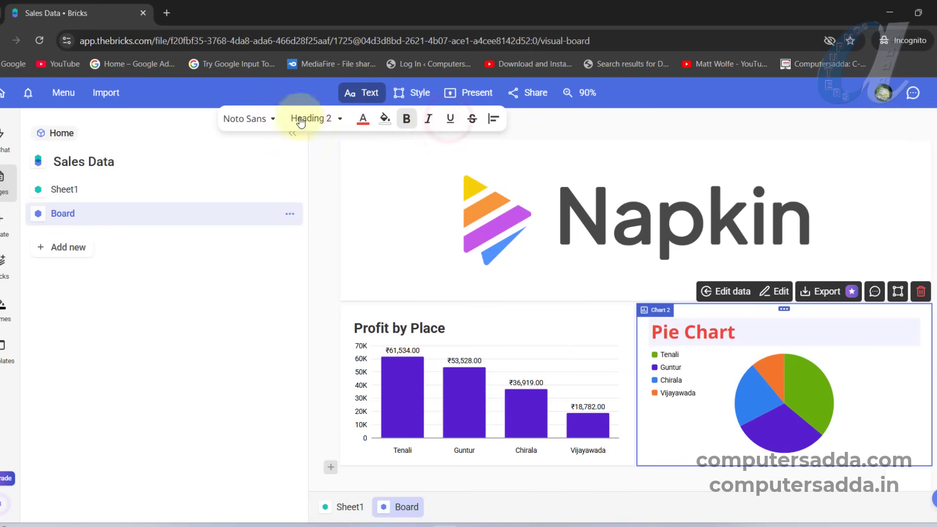
pyautogui.click(872, 378)
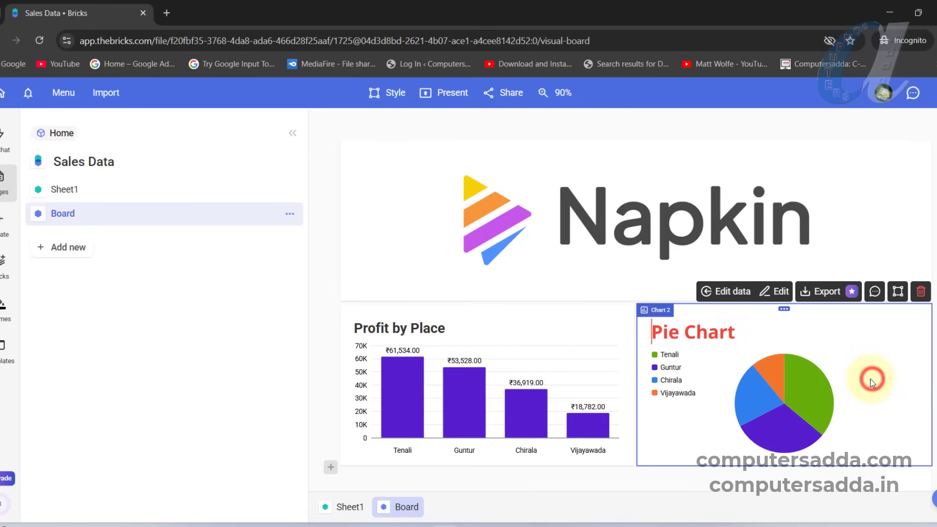
# - Add a new Grid page to the Sales Data file
pyautogui.scroll(-7, 501, 276)
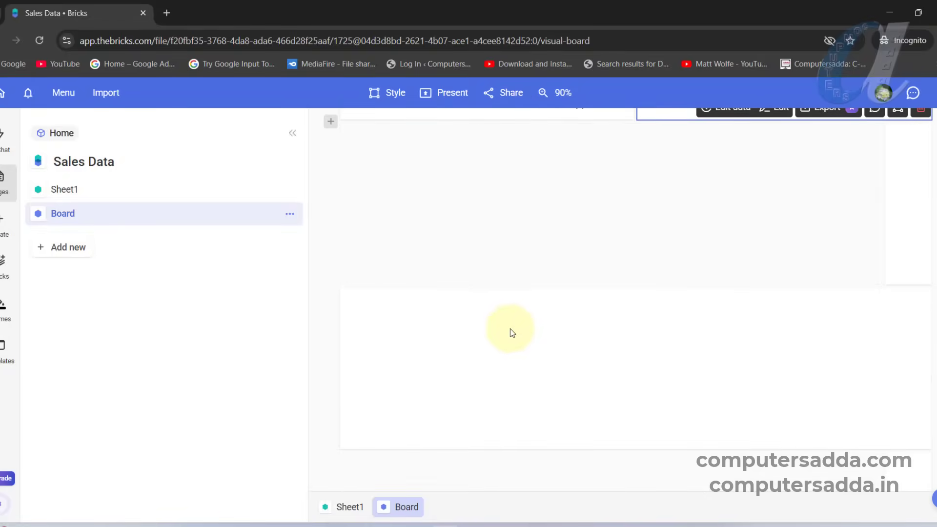
pyautogui.scroll(3, 510, 328)
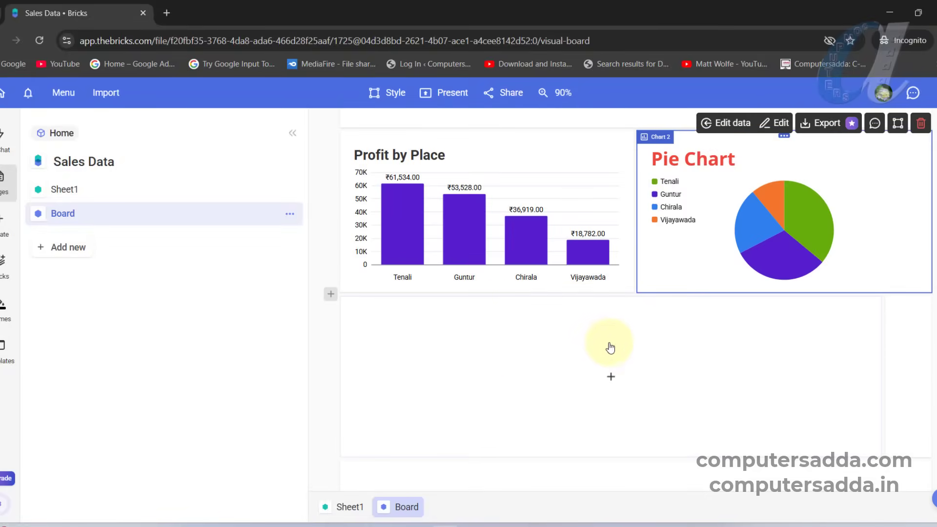
pyautogui.click(55, 248)
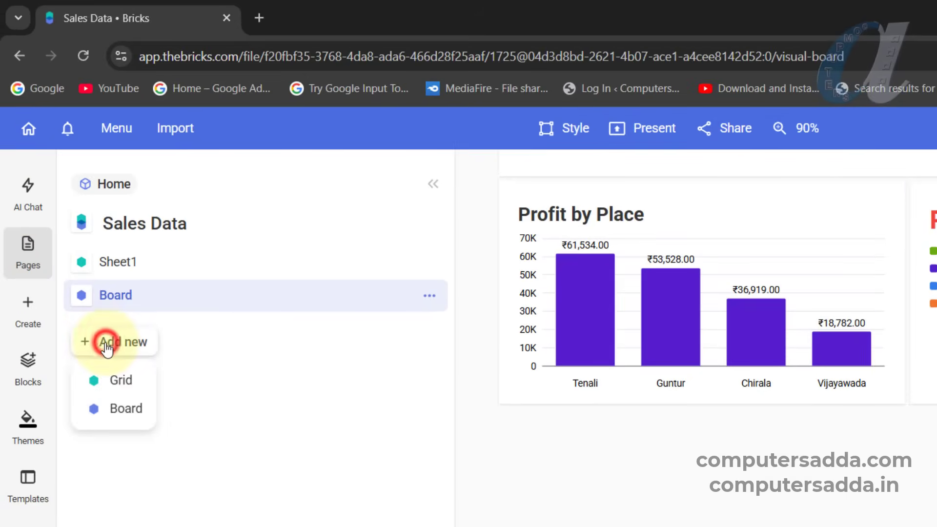
pyautogui.click(114, 384)
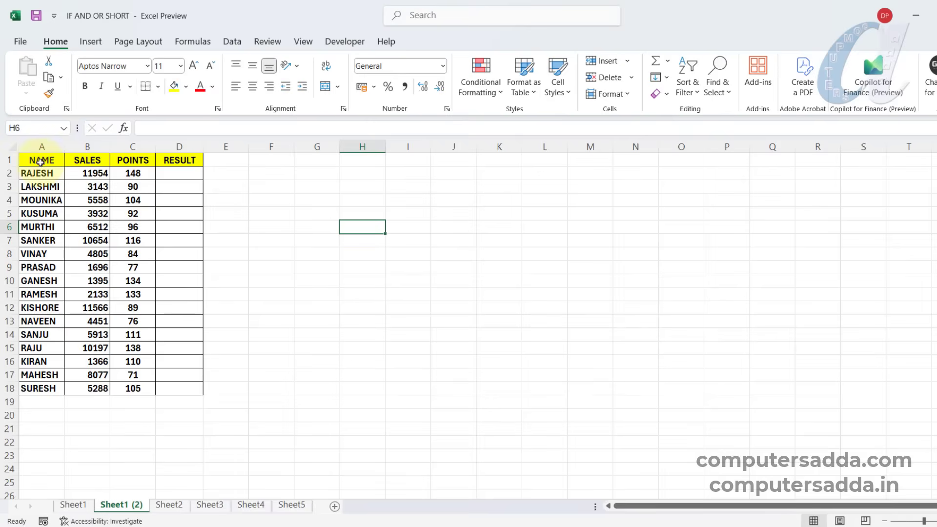
# - Switch to the Excel workbook IF AND OR SHORT, copy the NAME and SALES columns A1:B18, and paste them into the Grid page at A1
pyautogui.moveTo(41, 162); pyautogui.dragTo(86, 389)
pyautogui.hotkey('ctrl', 'c')
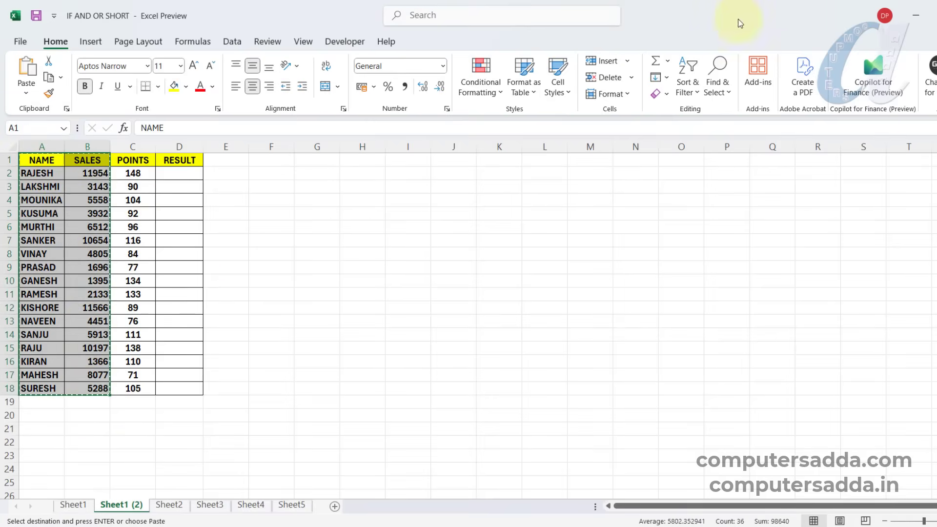
pyautogui.click(916, 15)
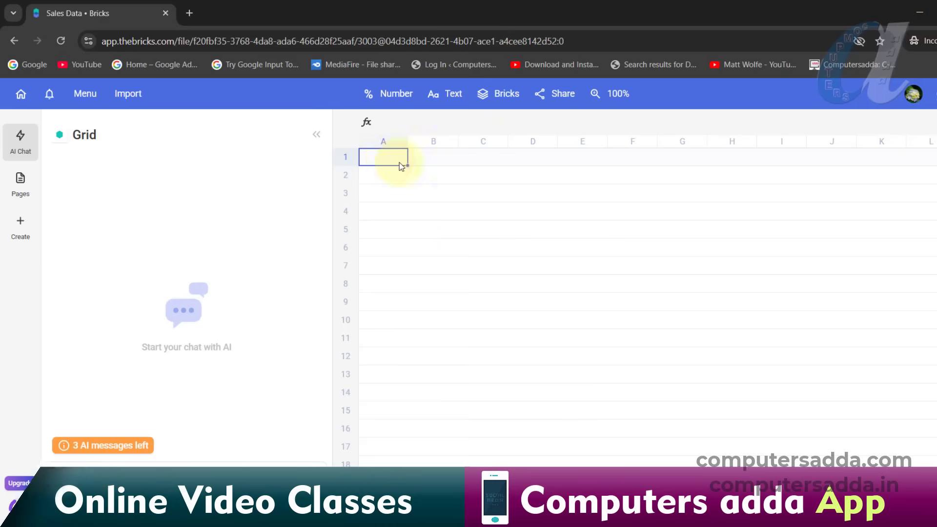
pyautogui.hotkey('ctrl', 'v')
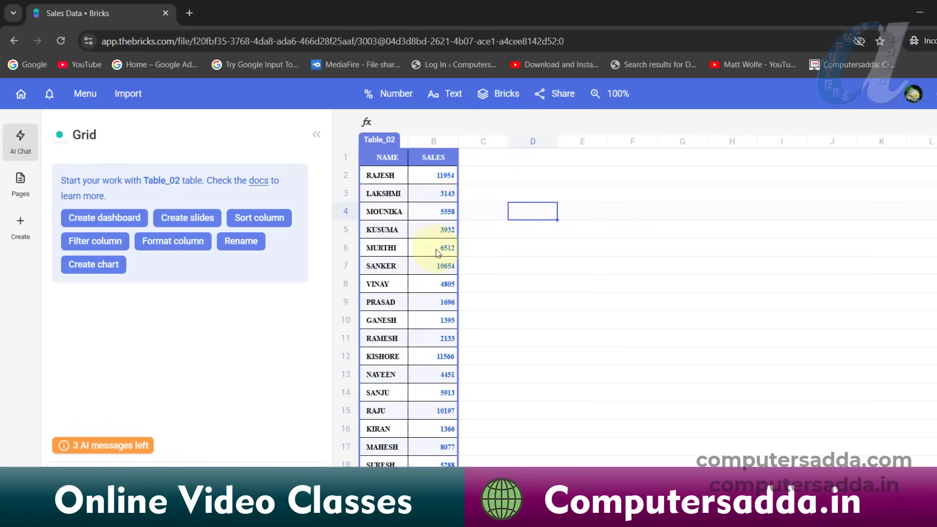
# - Add a second Board page to the Sales Data file
pyautogui.click(20, 181)
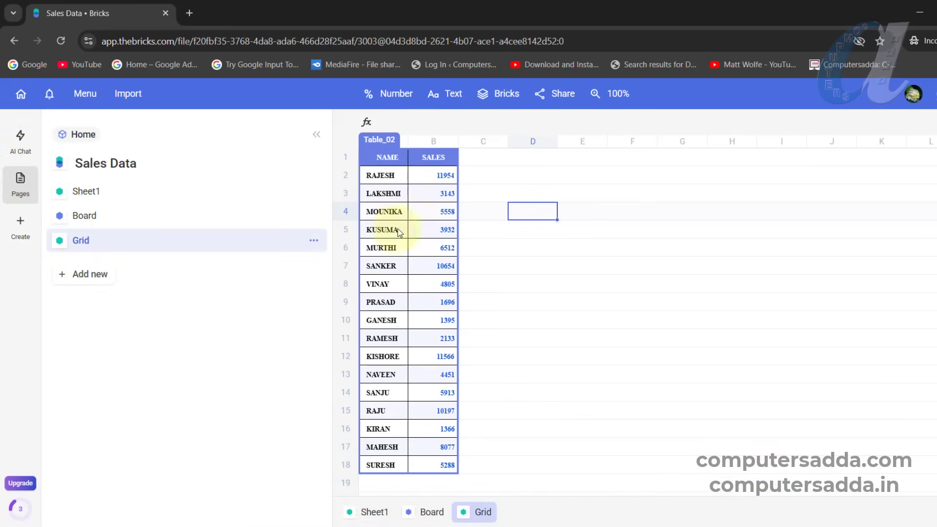
pyautogui.click(90, 275)
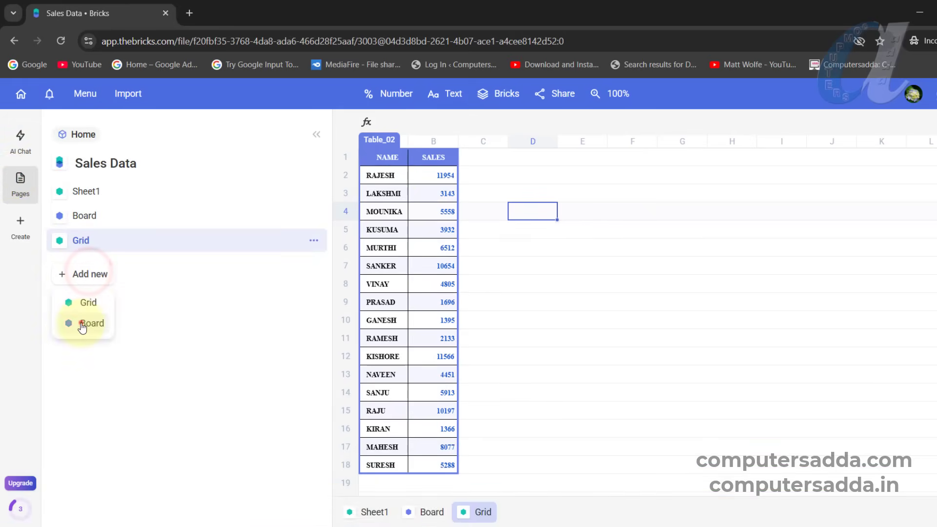
pyautogui.click(82, 325)
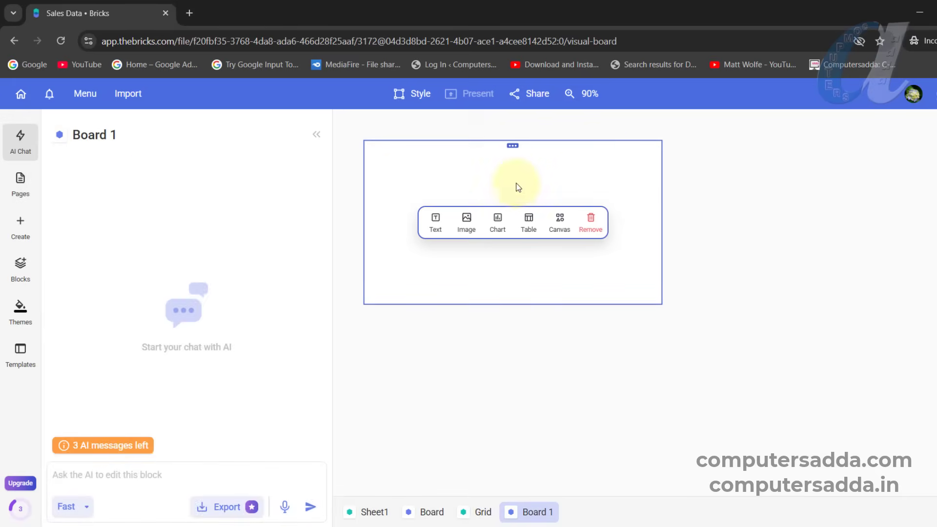
# - Add empty blocks beside and below the first block on the second board page
pyautogui.click(776, 174)
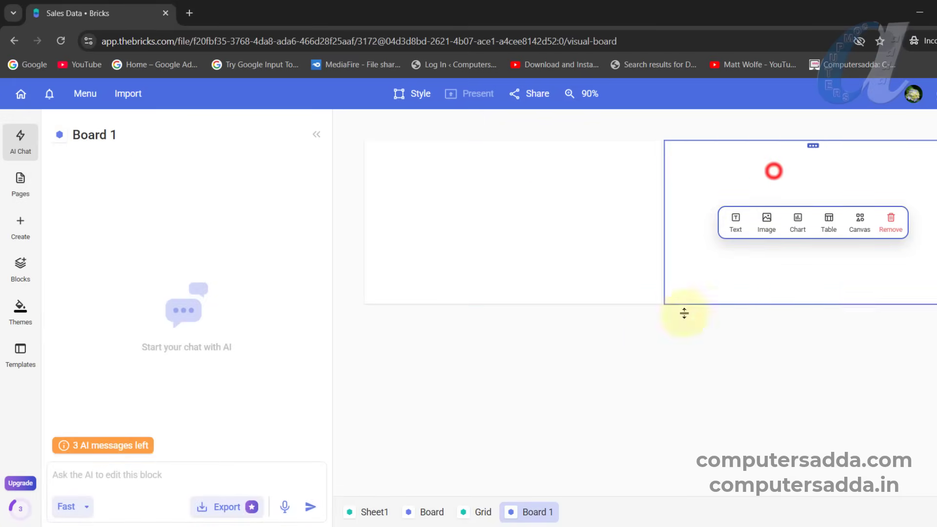
pyautogui.click(531, 383)
pyautogui.click(755, 369)
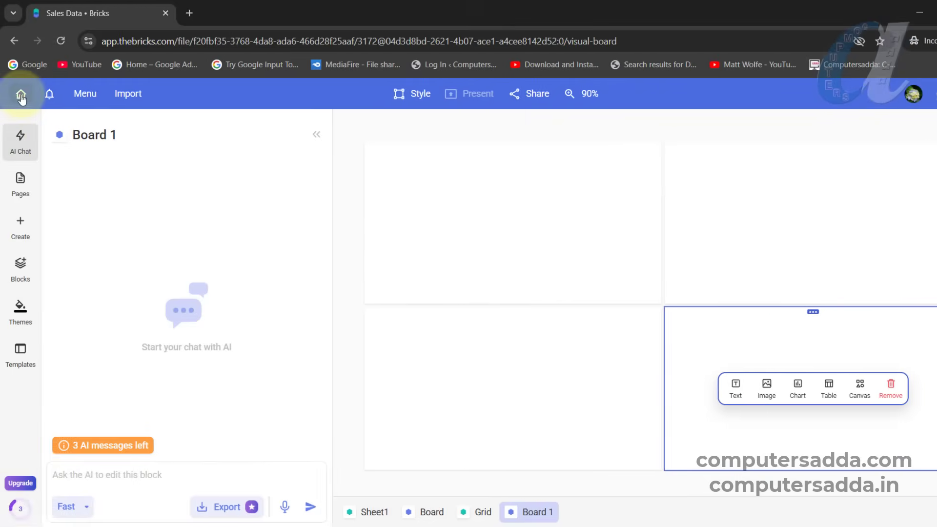
# - Open the Products Sales Report file from the home page and look through its dashboard
pyautogui.click(21, 98)
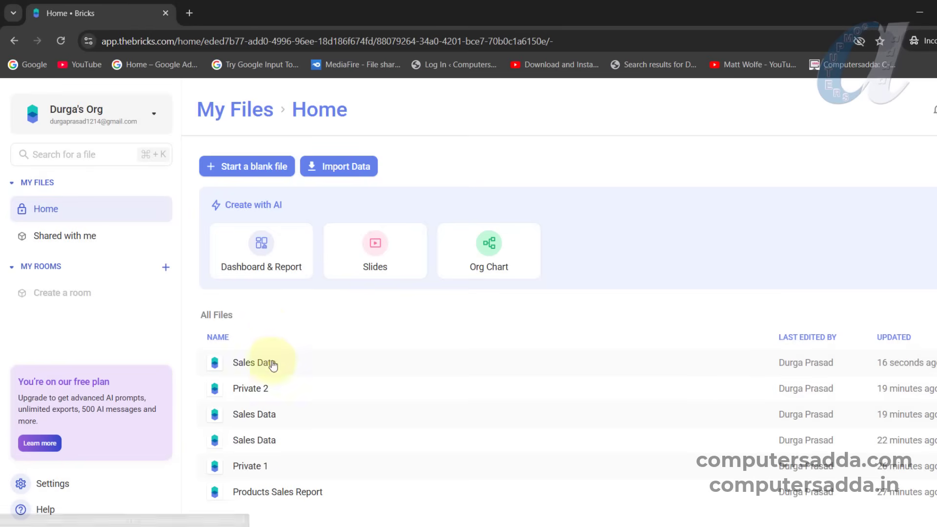
pyautogui.click(270, 492)
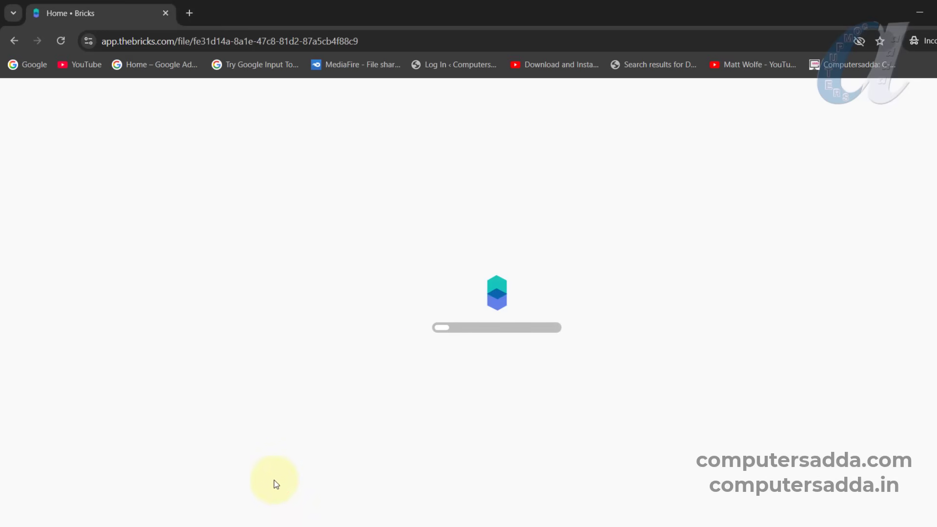
pyautogui.scroll(-4, 467, 323)
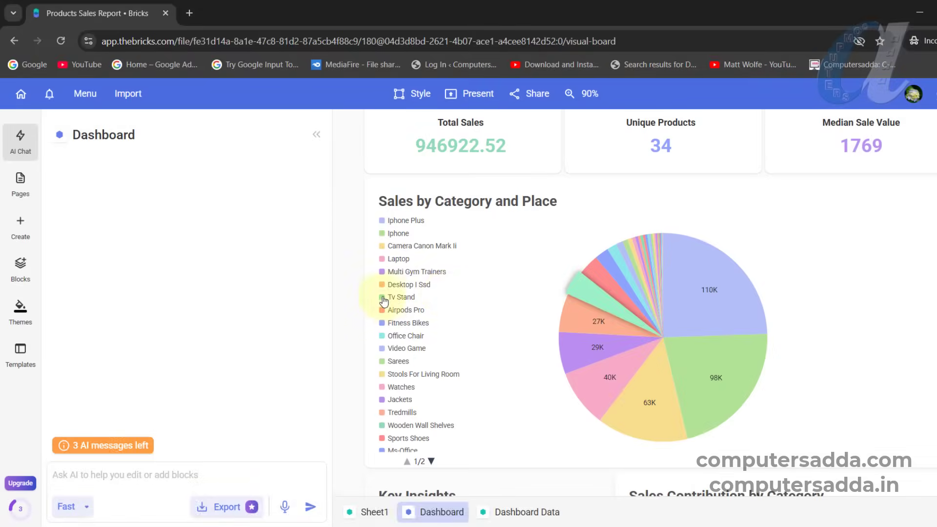
pyautogui.scroll(4, 504, 290)
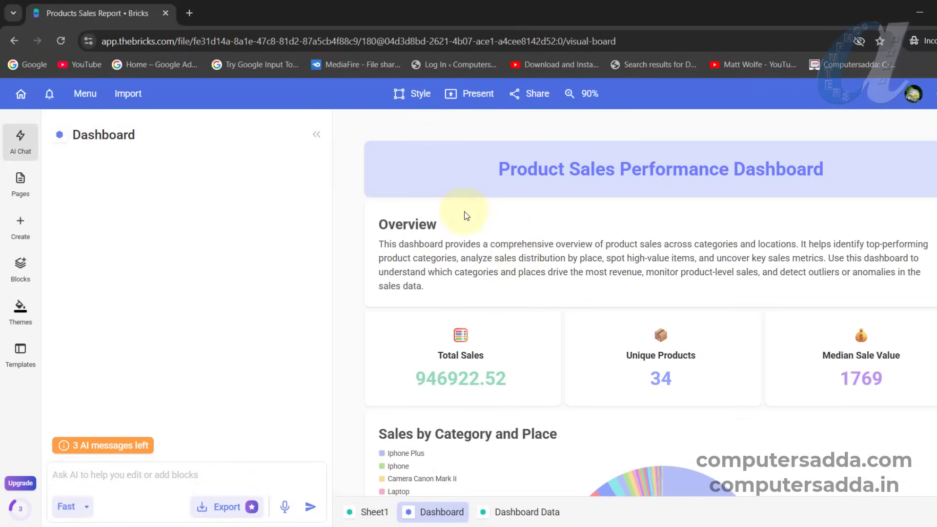
pyautogui.scroll(-3, 467, 216)
pyautogui.scroll(-4, 466, 268)
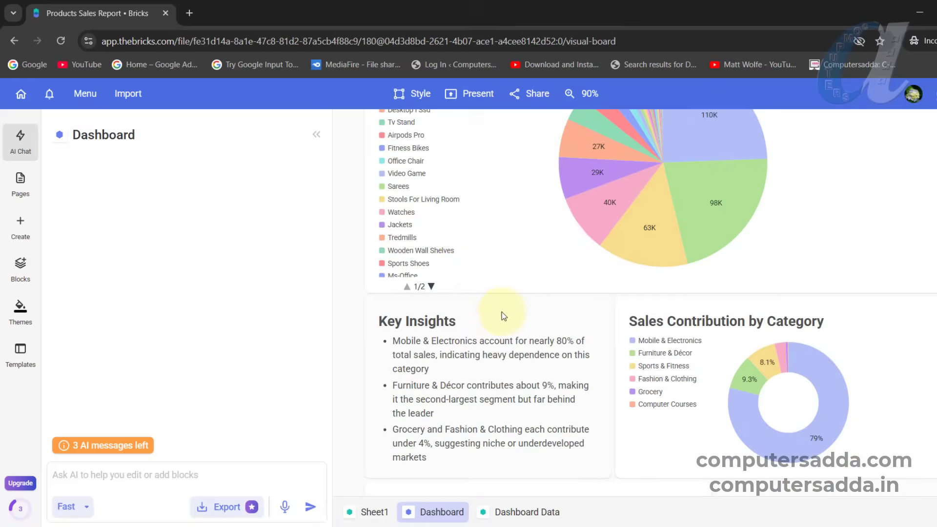
pyautogui.scroll(4, 502, 314)
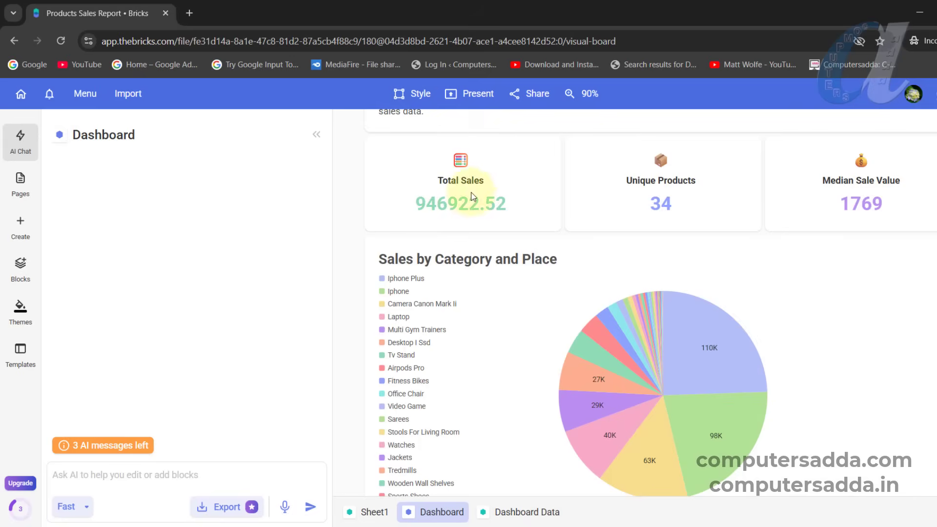
pyautogui.scroll(3, 469, 391)
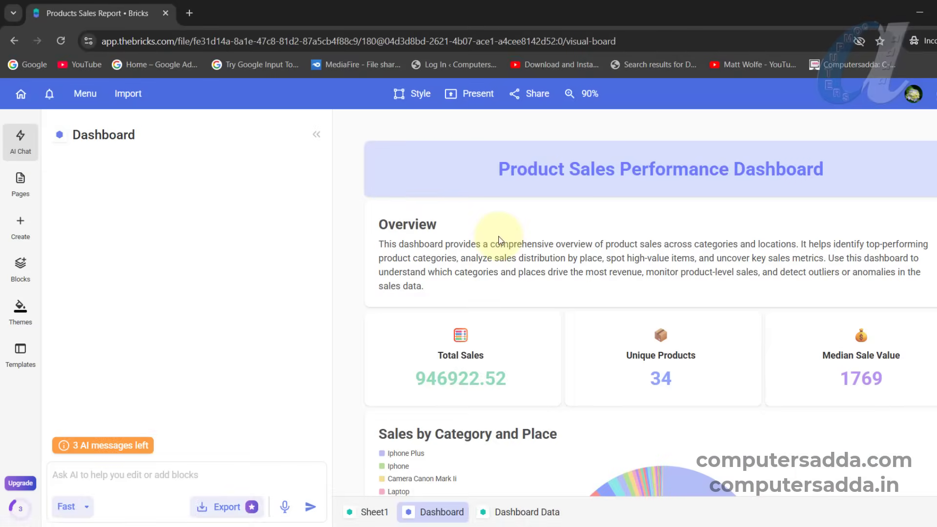
# - Present the dashboard full screen, advance through its slides to Key Insights and Sales Contribution by Category, and exit the presentation
pyautogui.click(476, 95)
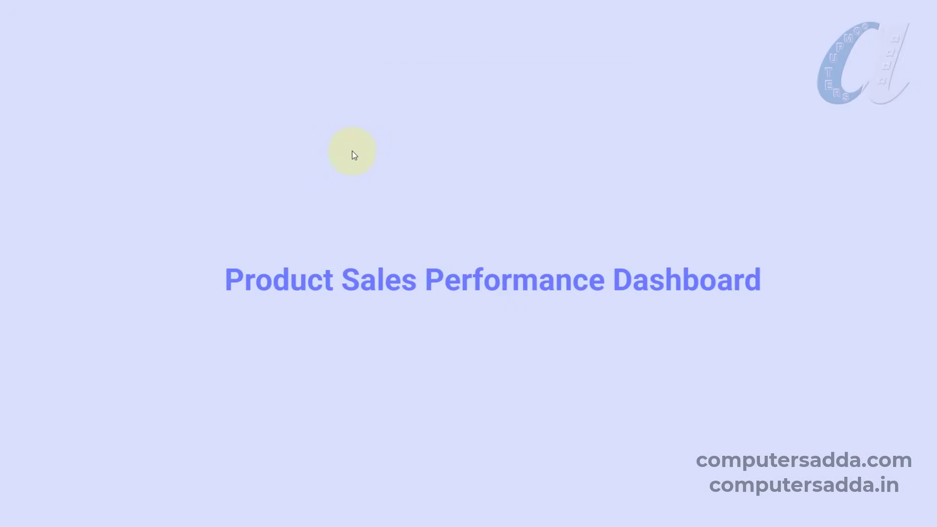
pyautogui.press('Right')
pyautogui.press('Right')
pyautogui.press('Right')
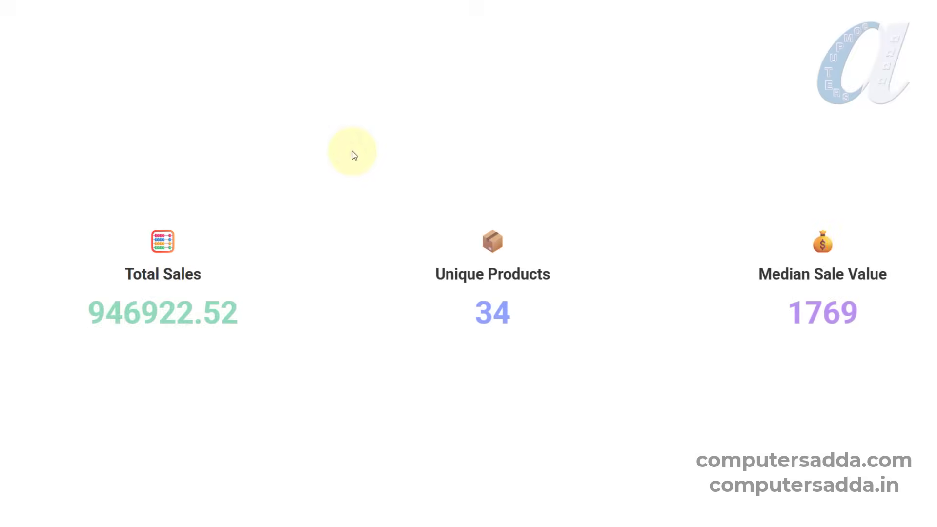
pyautogui.press('Right')
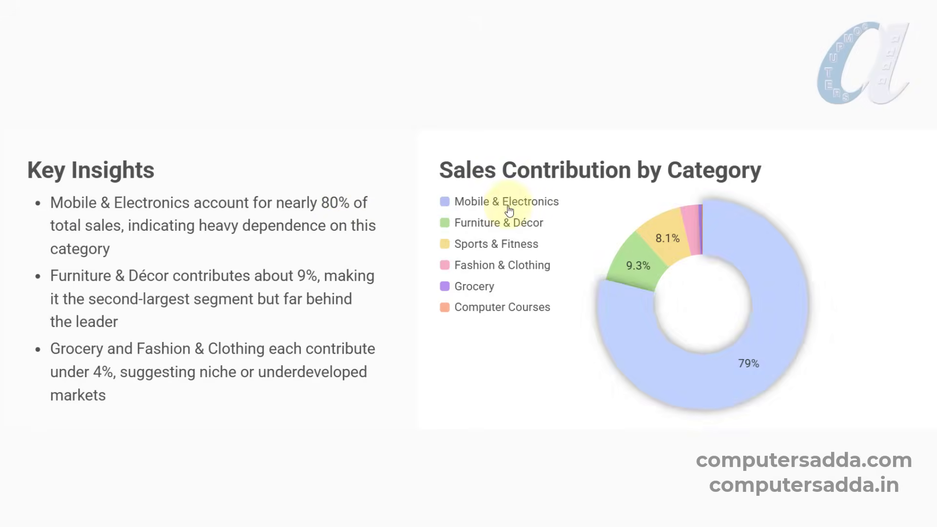
pyautogui.moveTo(763, 310)
pyautogui.press('Escape')
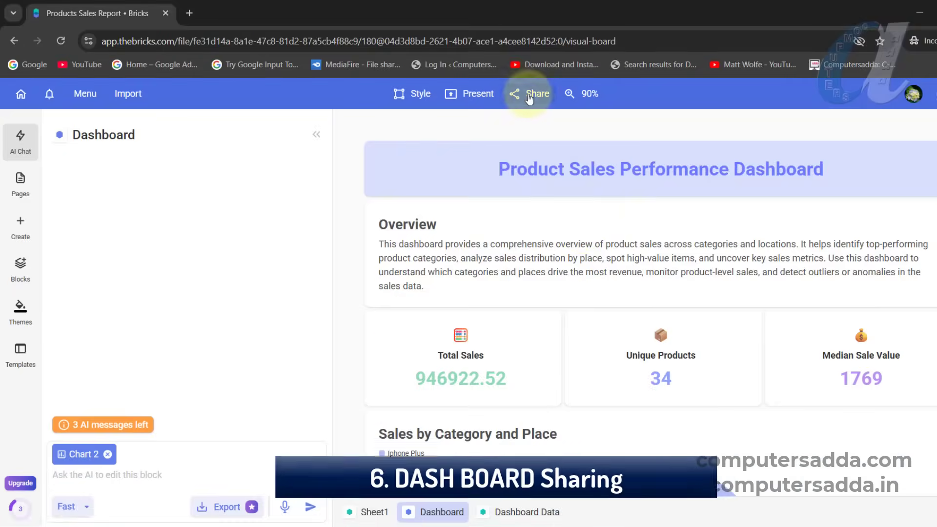
# - Fill in an invitee's e-mail in the sharing options, choose "Only added users can access with link", and close without inviting
pyautogui.click(533, 95)
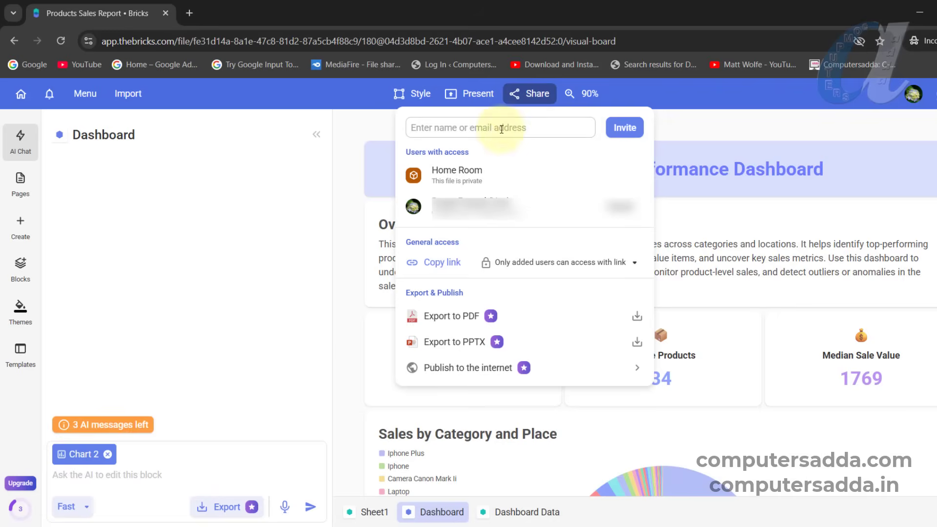
pyautogui.click(466, 127)
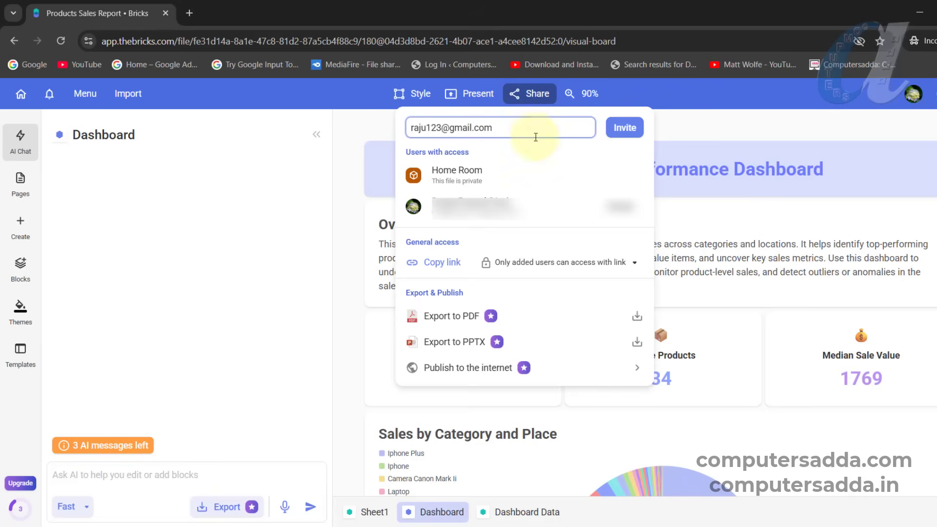
pyautogui.click(604, 267)
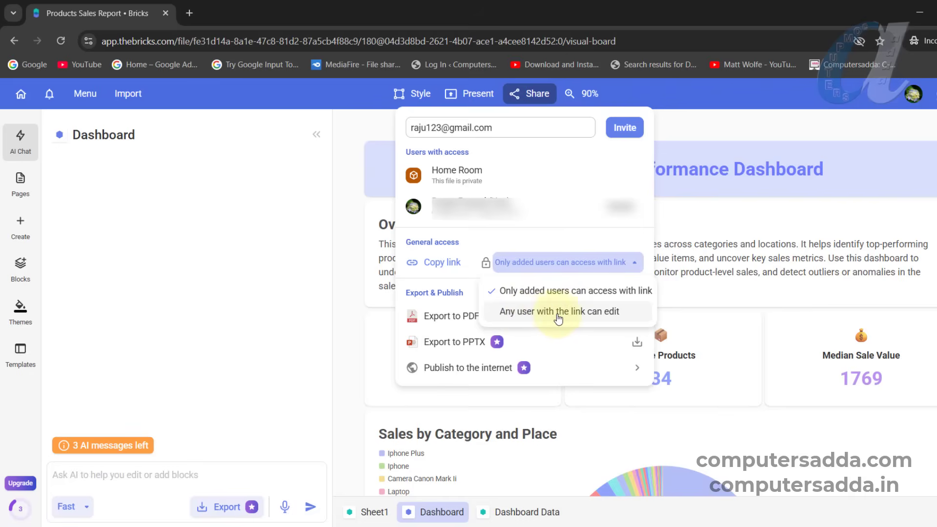
pyautogui.click(586, 290)
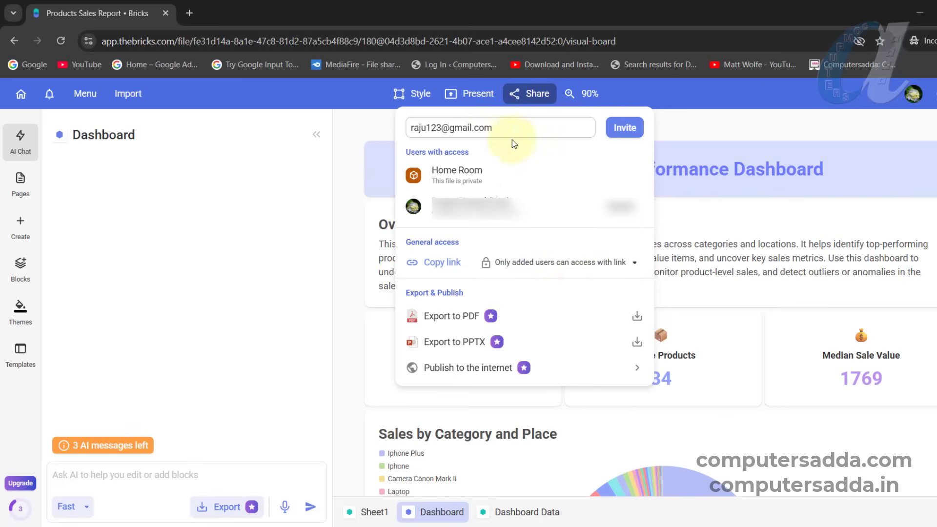
pyautogui.click(755, 128)
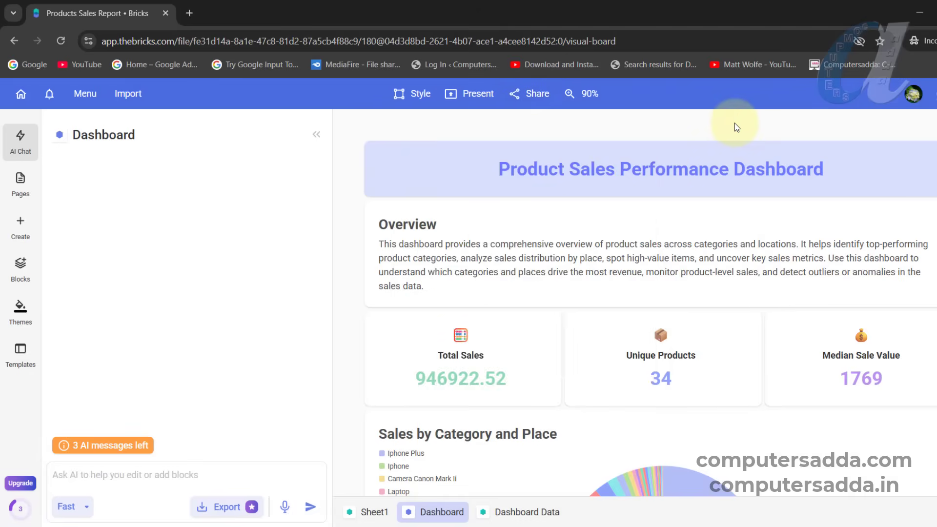